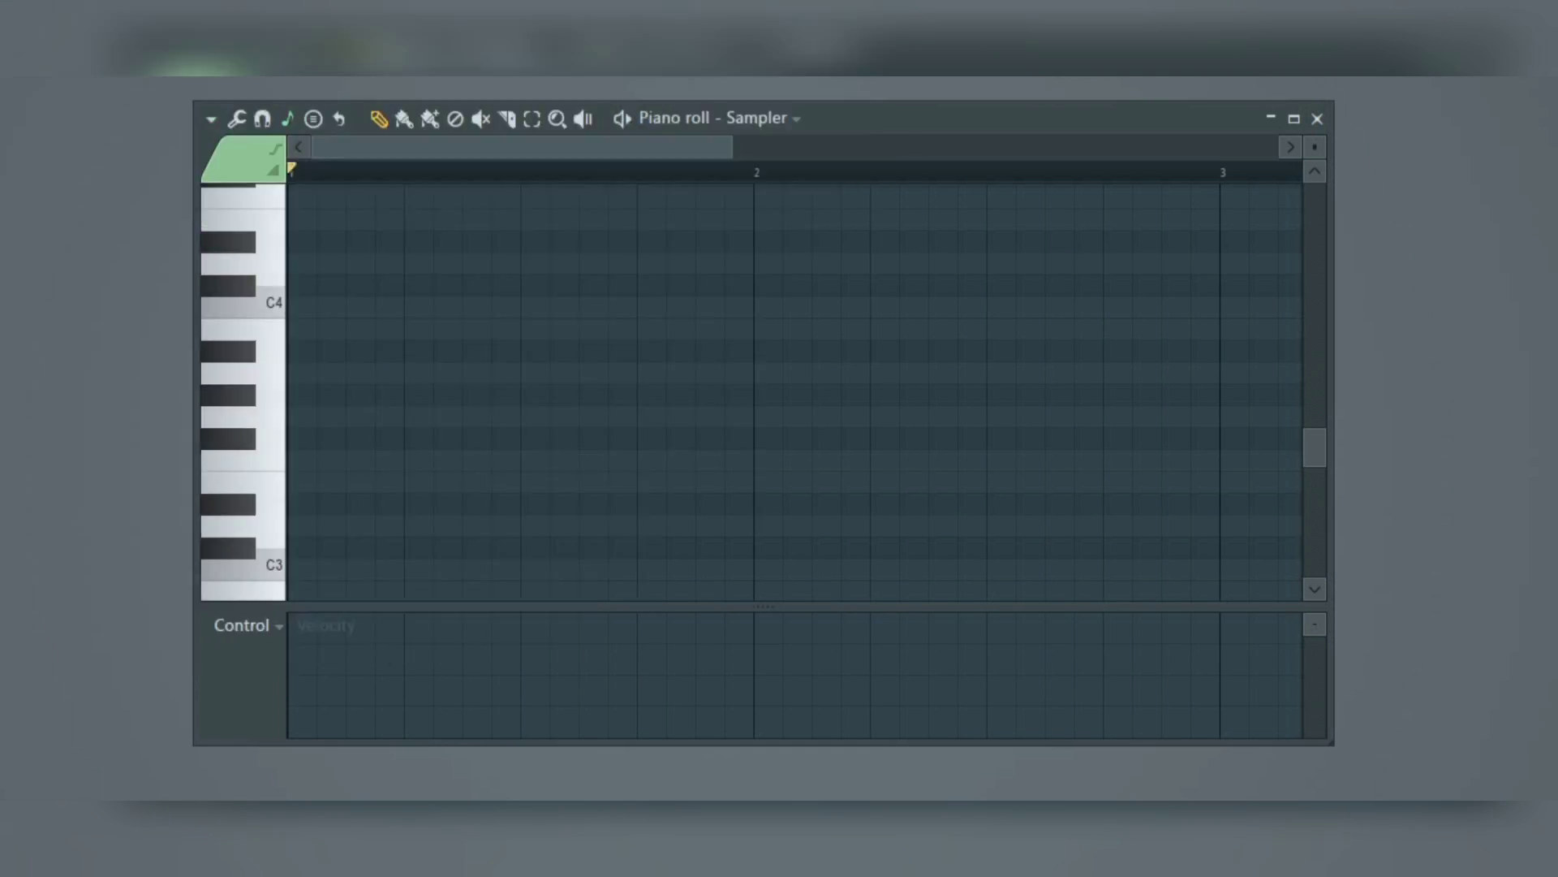
Step: Add an FL Keys channel, audition two notes, and set the piano roll to edit FL Keys
click(279, 187)
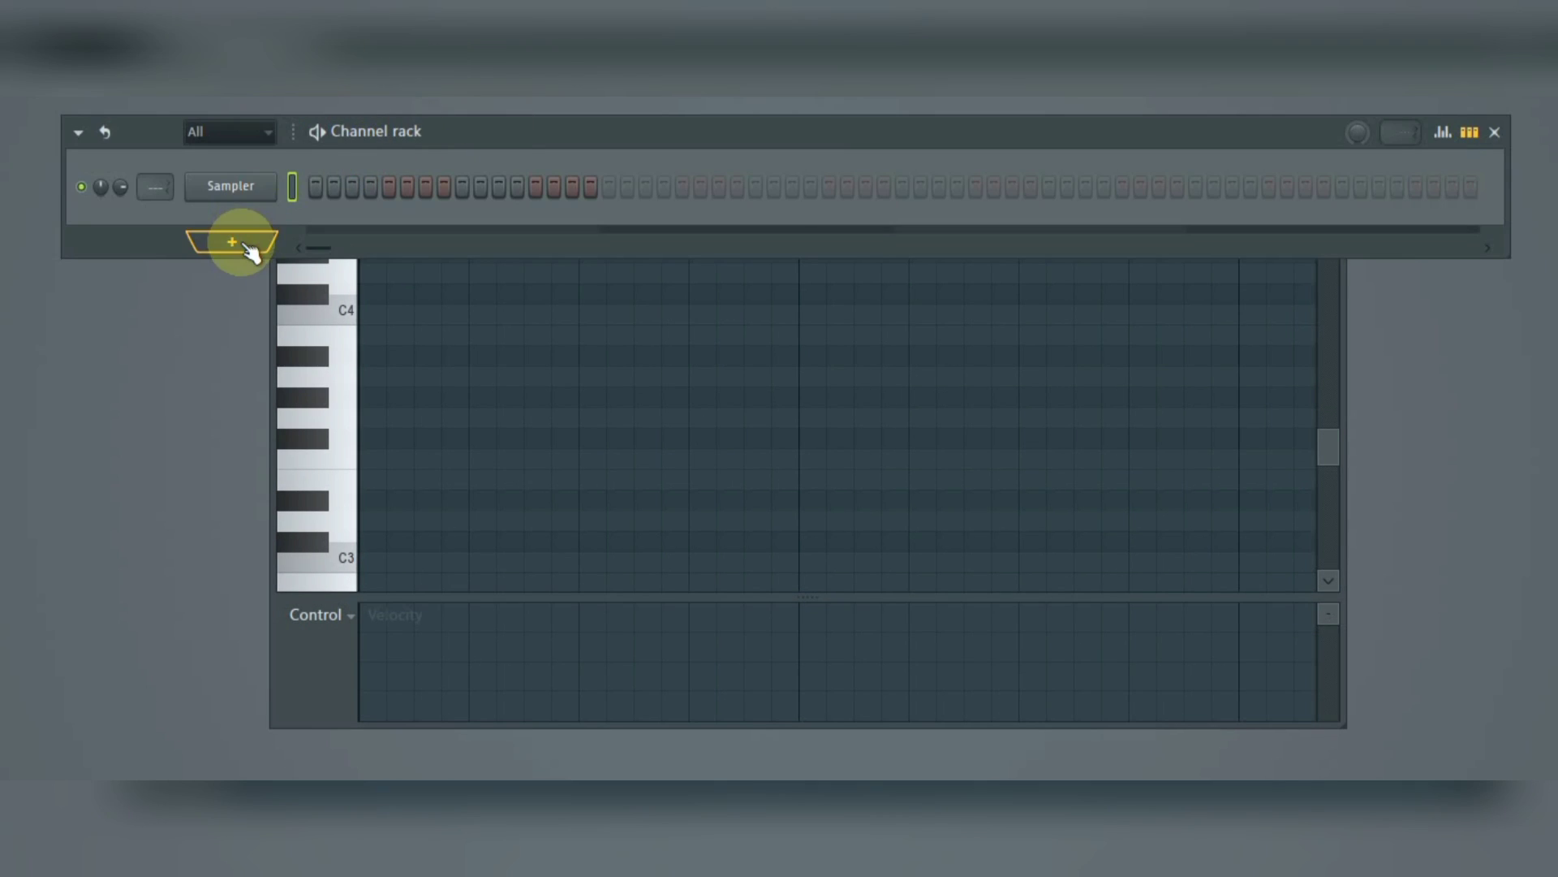
click(233, 242)
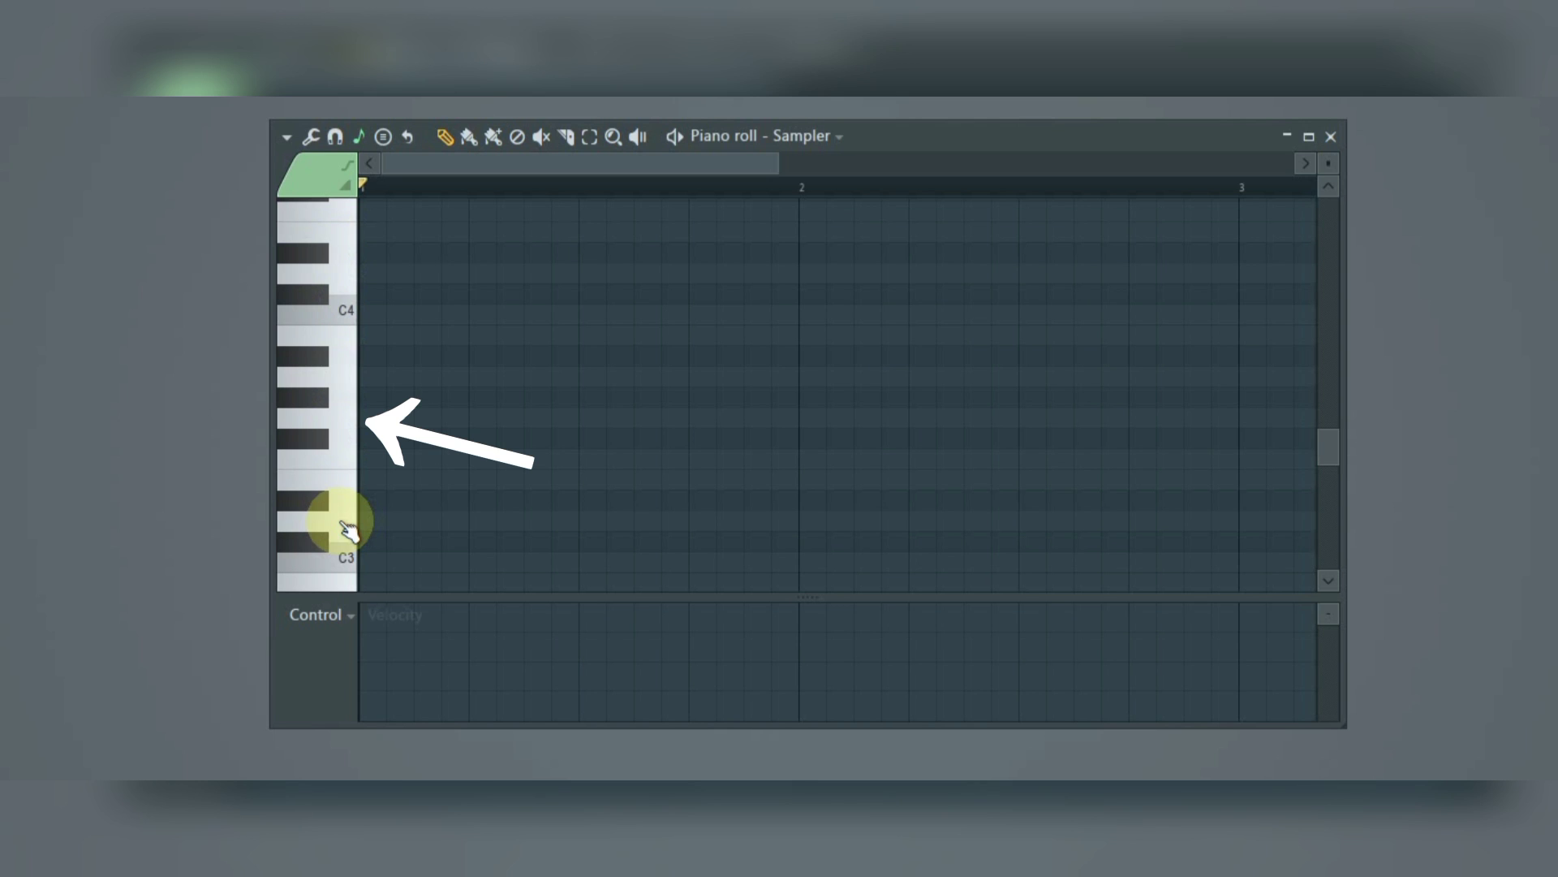
click(340, 521)
click(340, 418)
click(803, 136)
click(825, 199)
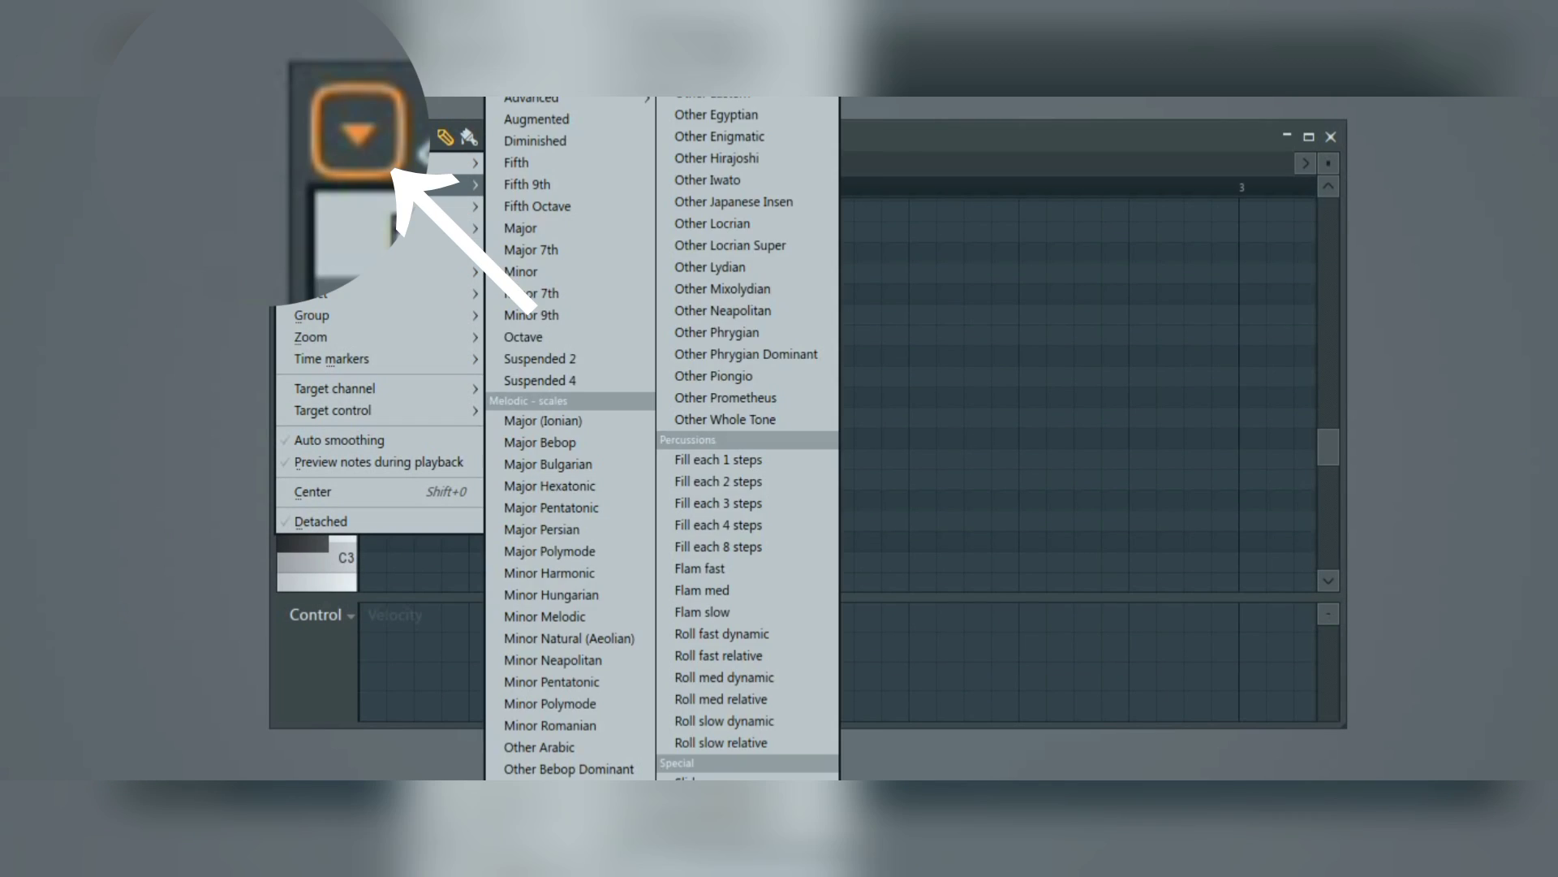
Step: Browse the piano roll's main menu and the note editing tools list
mouse_move(342, 169)
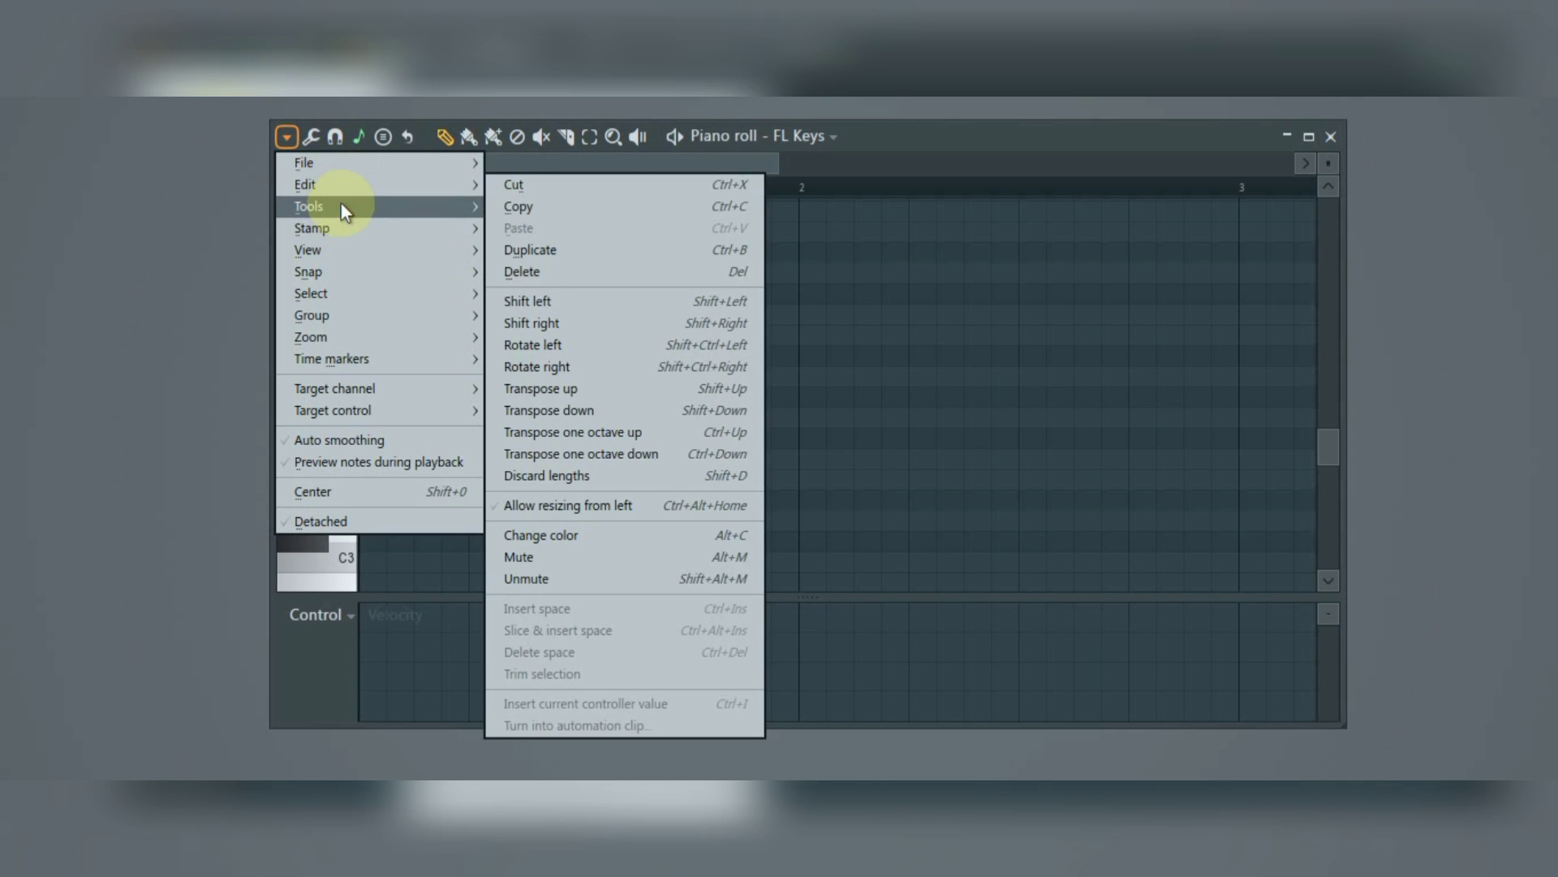
mouse_move(342, 203)
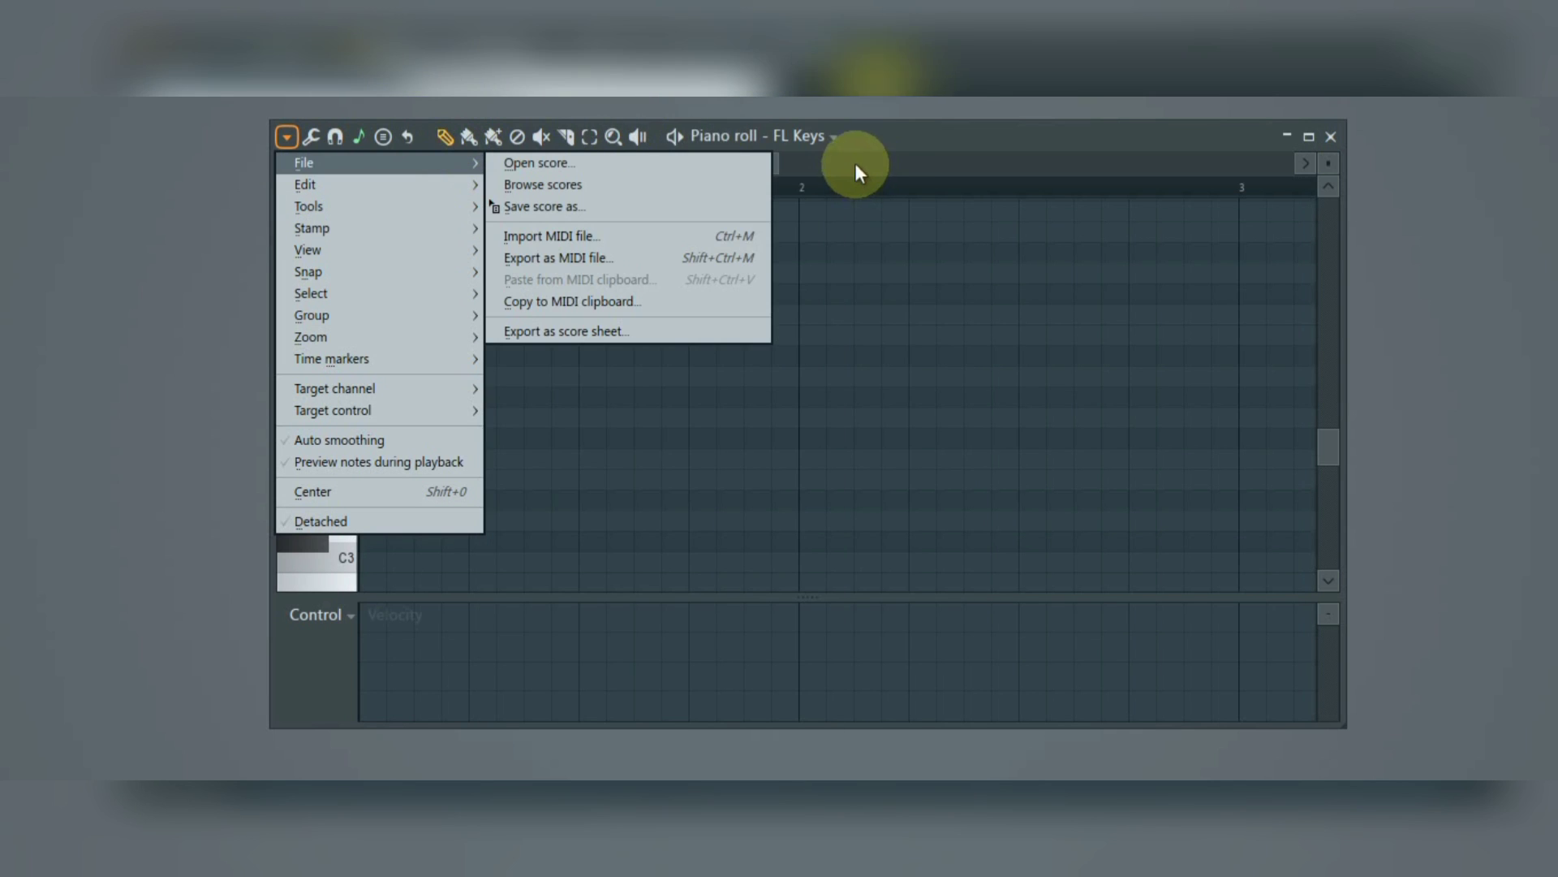
click(853, 166)
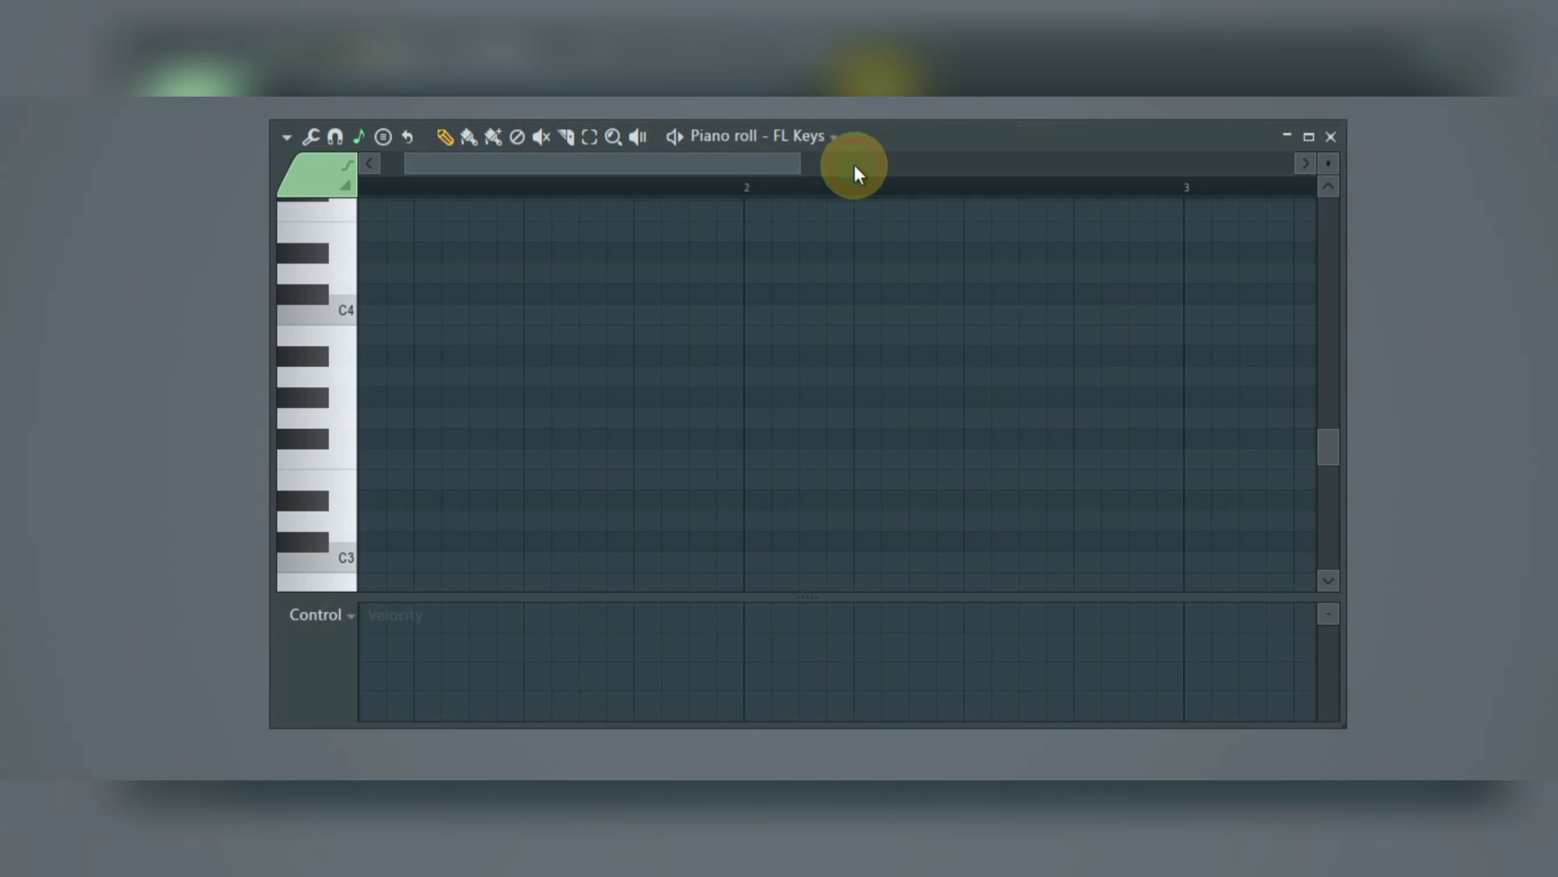
click(311, 138)
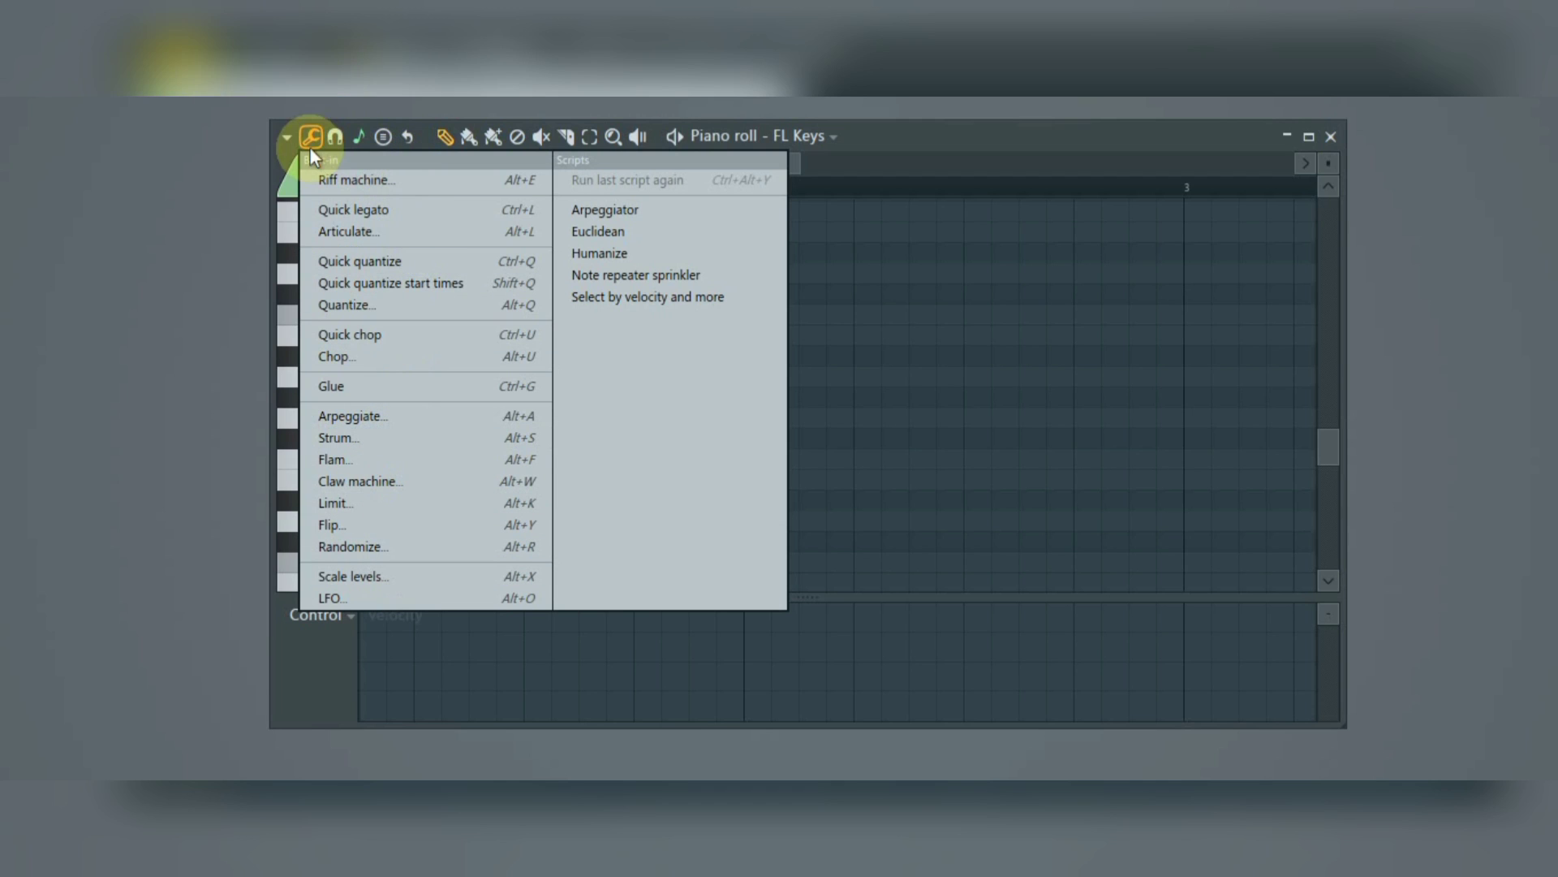
click(284, 155)
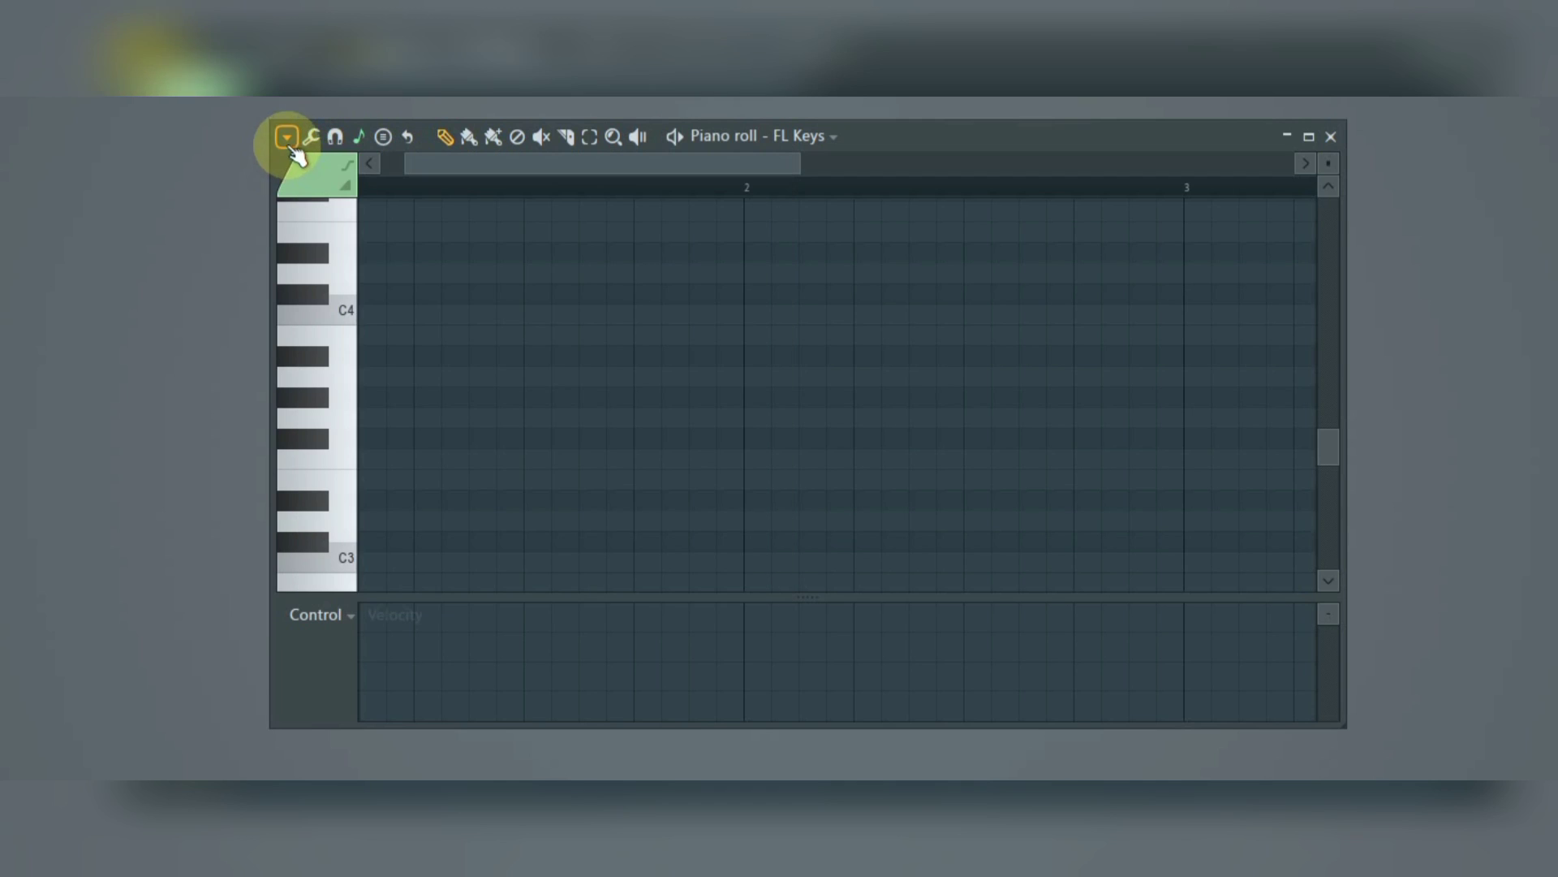
Step: Look through the main menu again, then bring up the snap resolution options
click(289, 143)
mouse_move(354, 216)
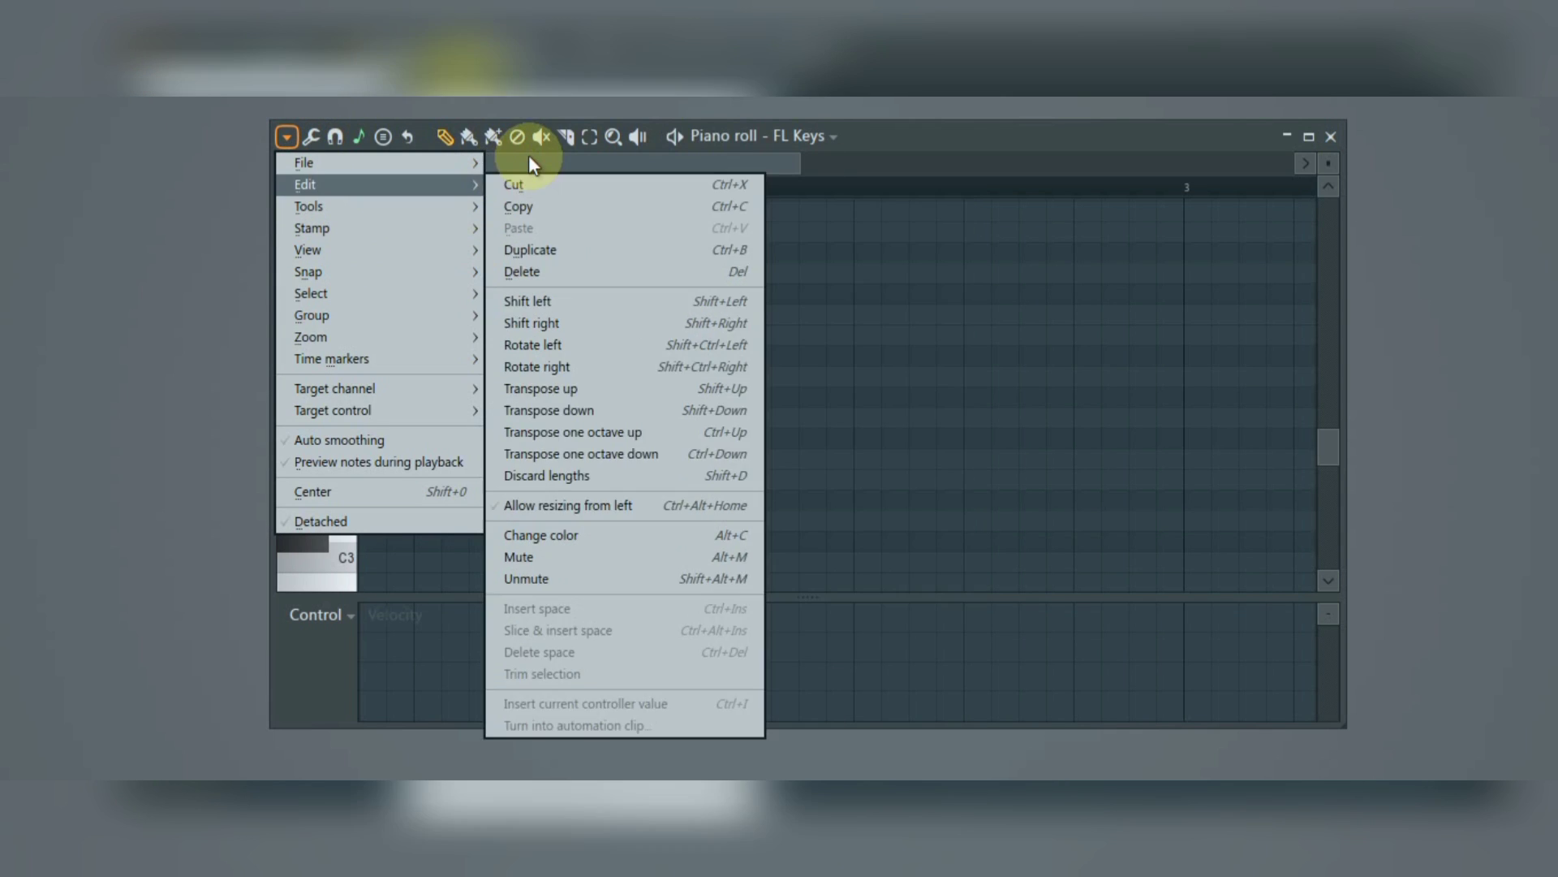
click(528, 156)
click(336, 138)
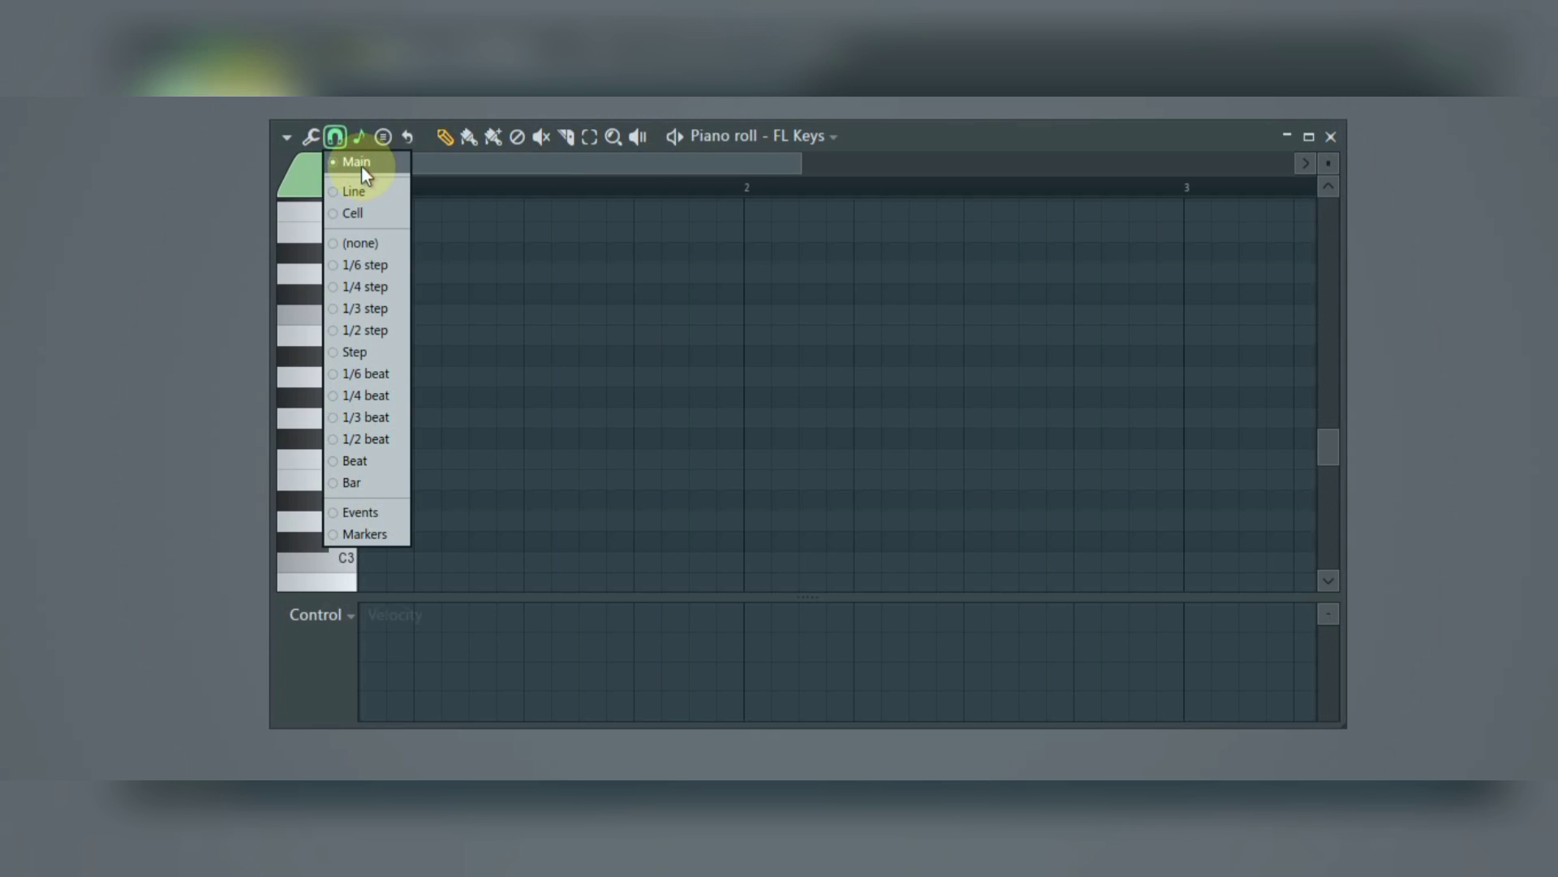
Step: Change the grid snap from Main to Step, then to 1/4 beat
click(339, 143)
click(338, 144)
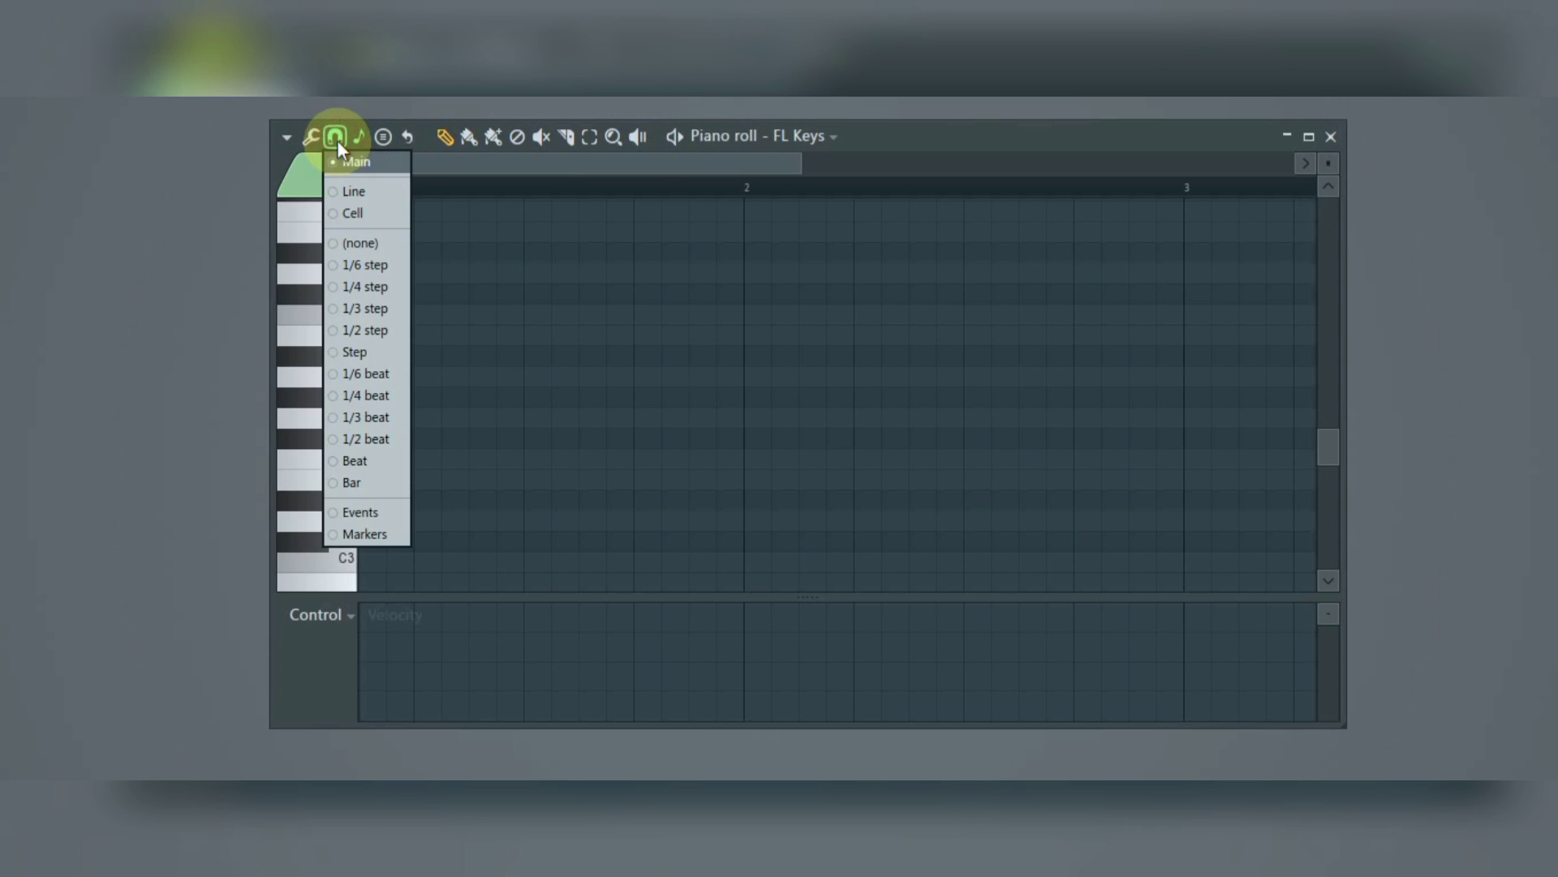
click(367, 270)
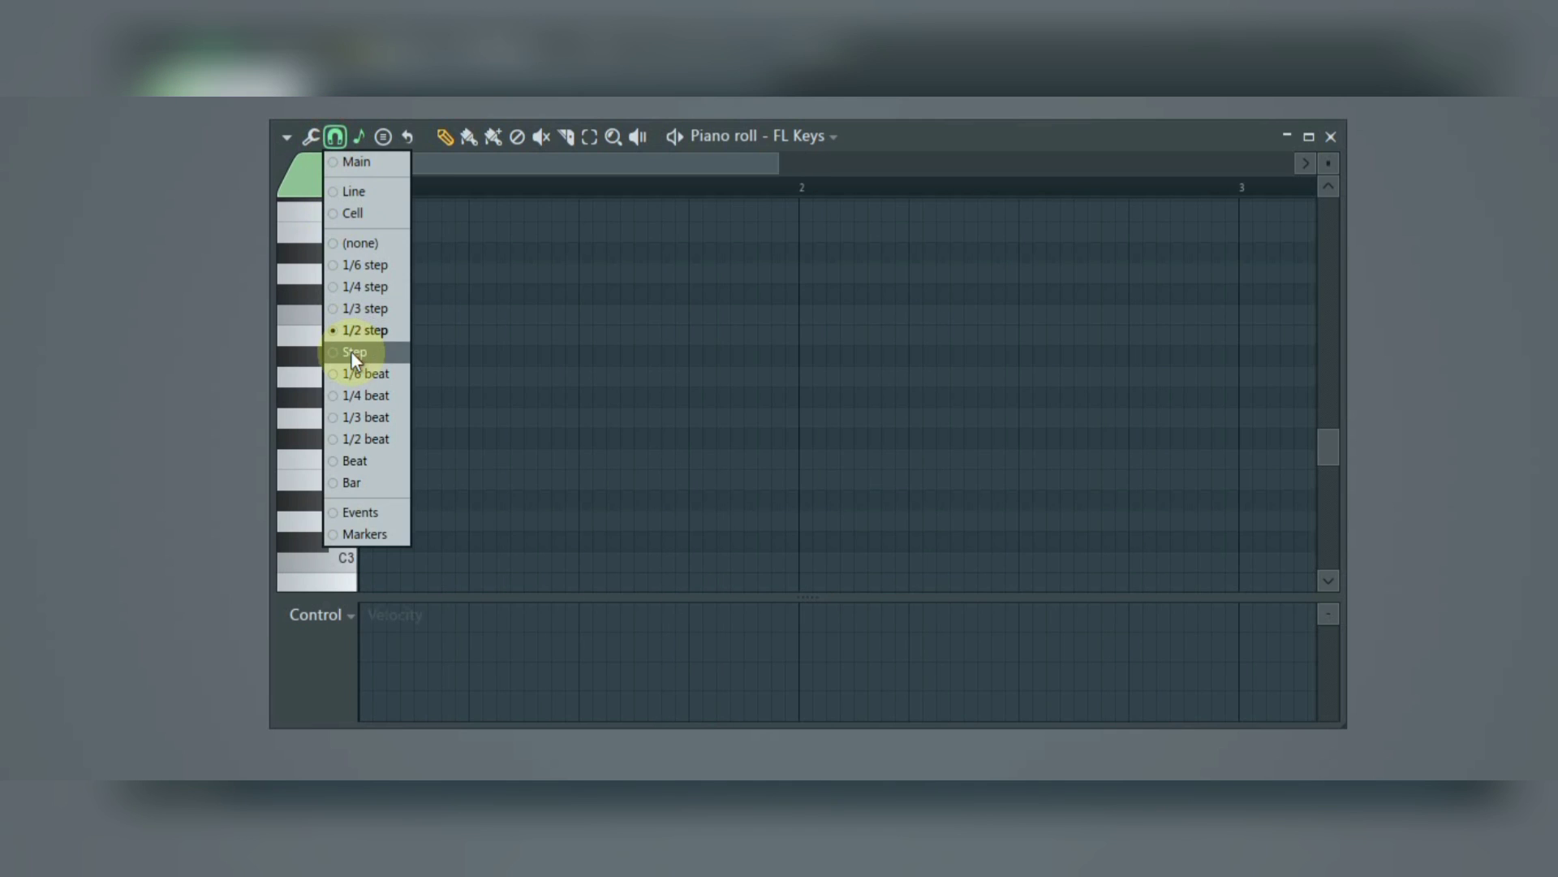
click(351, 351)
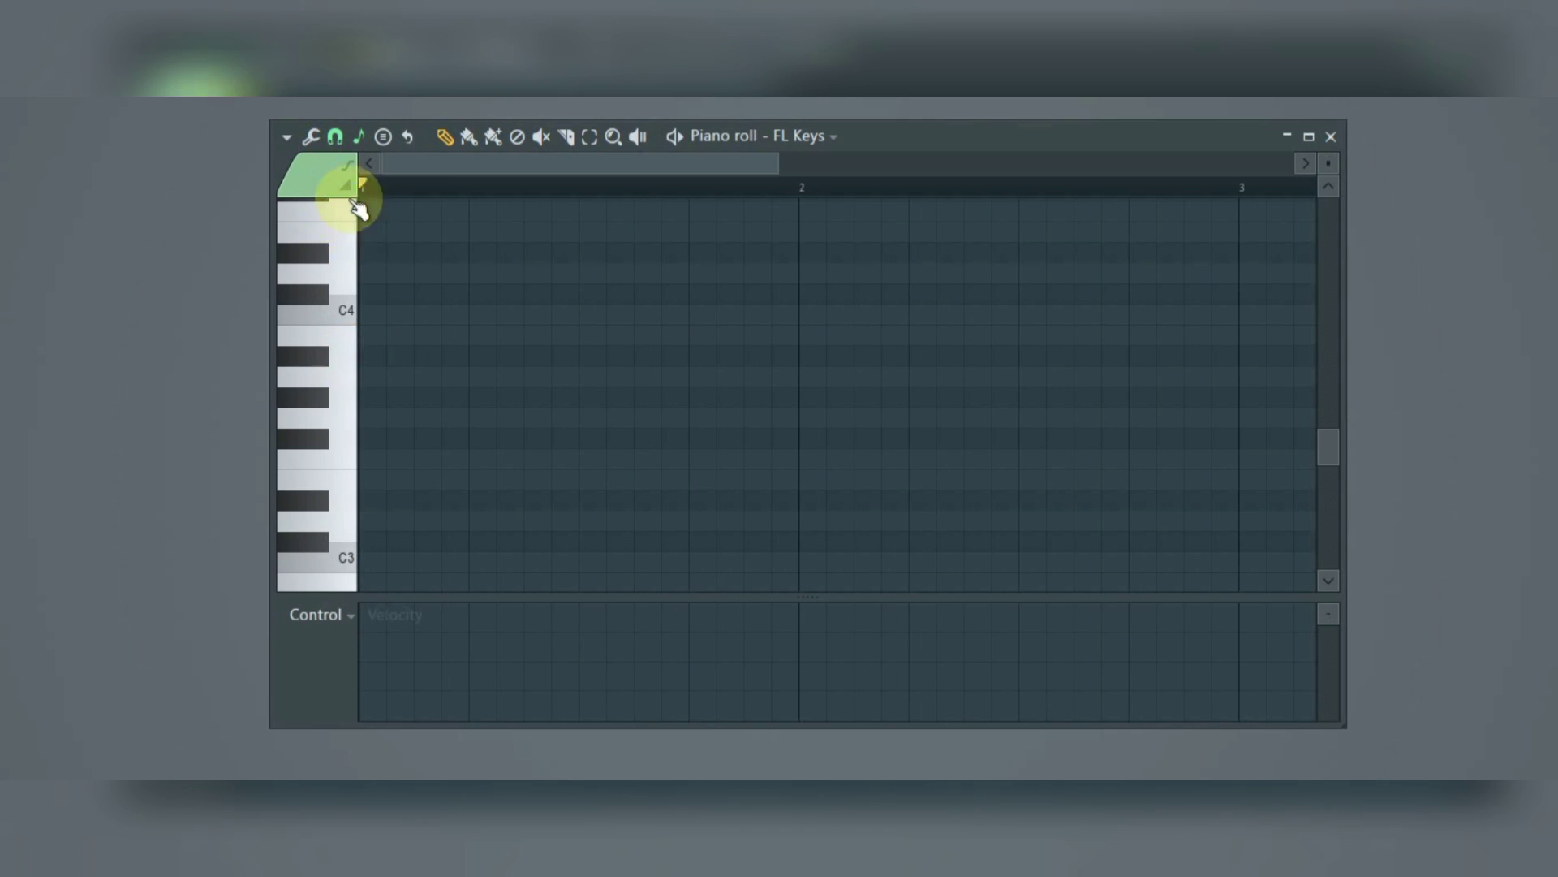
click(335, 136)
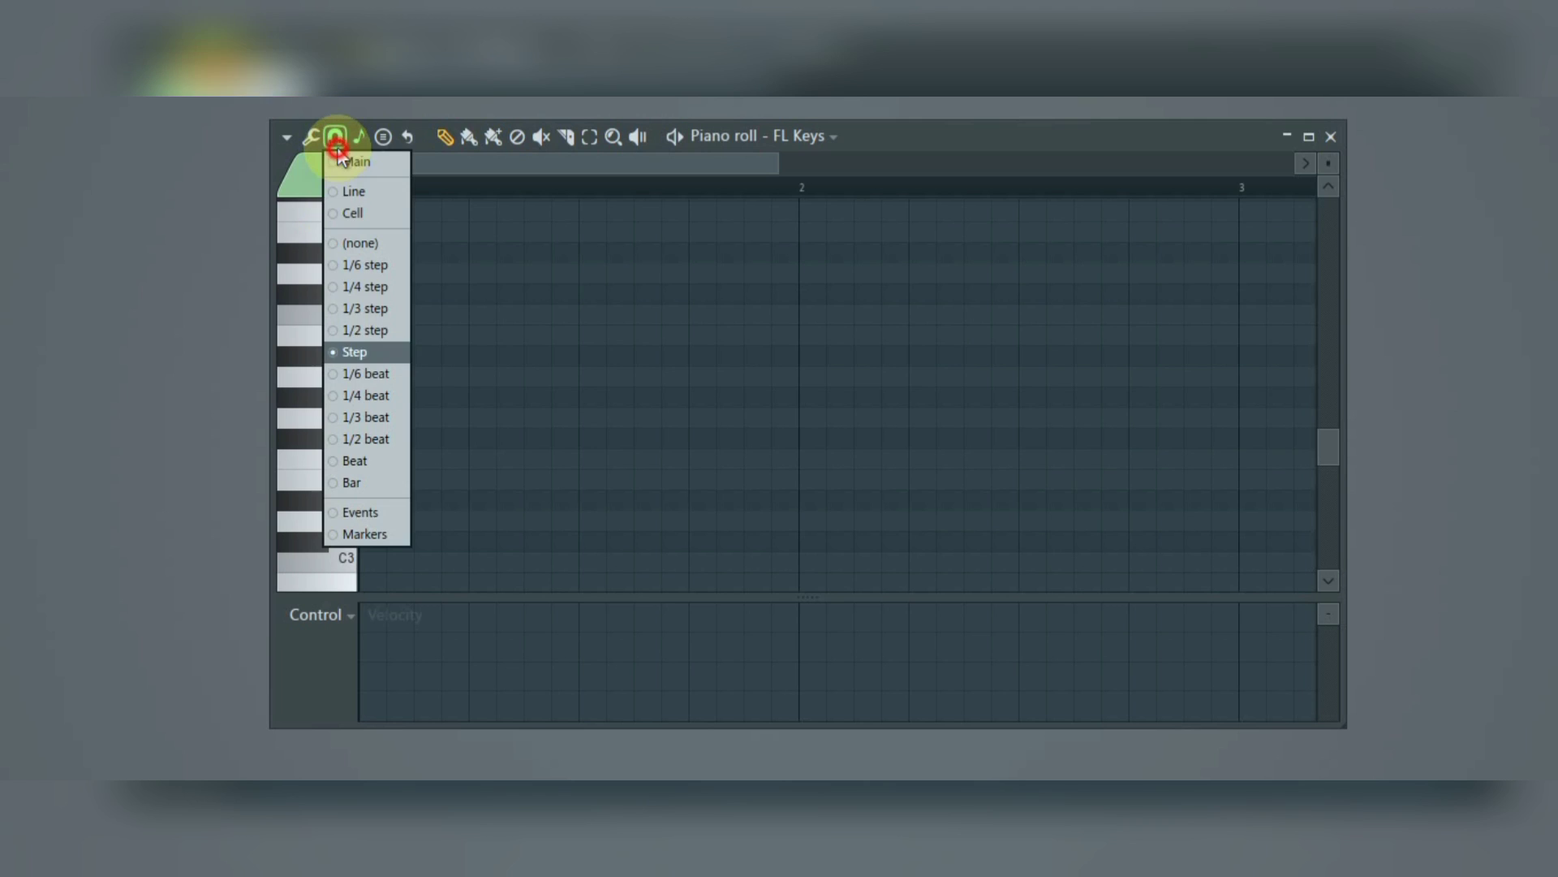
click(358, 393)
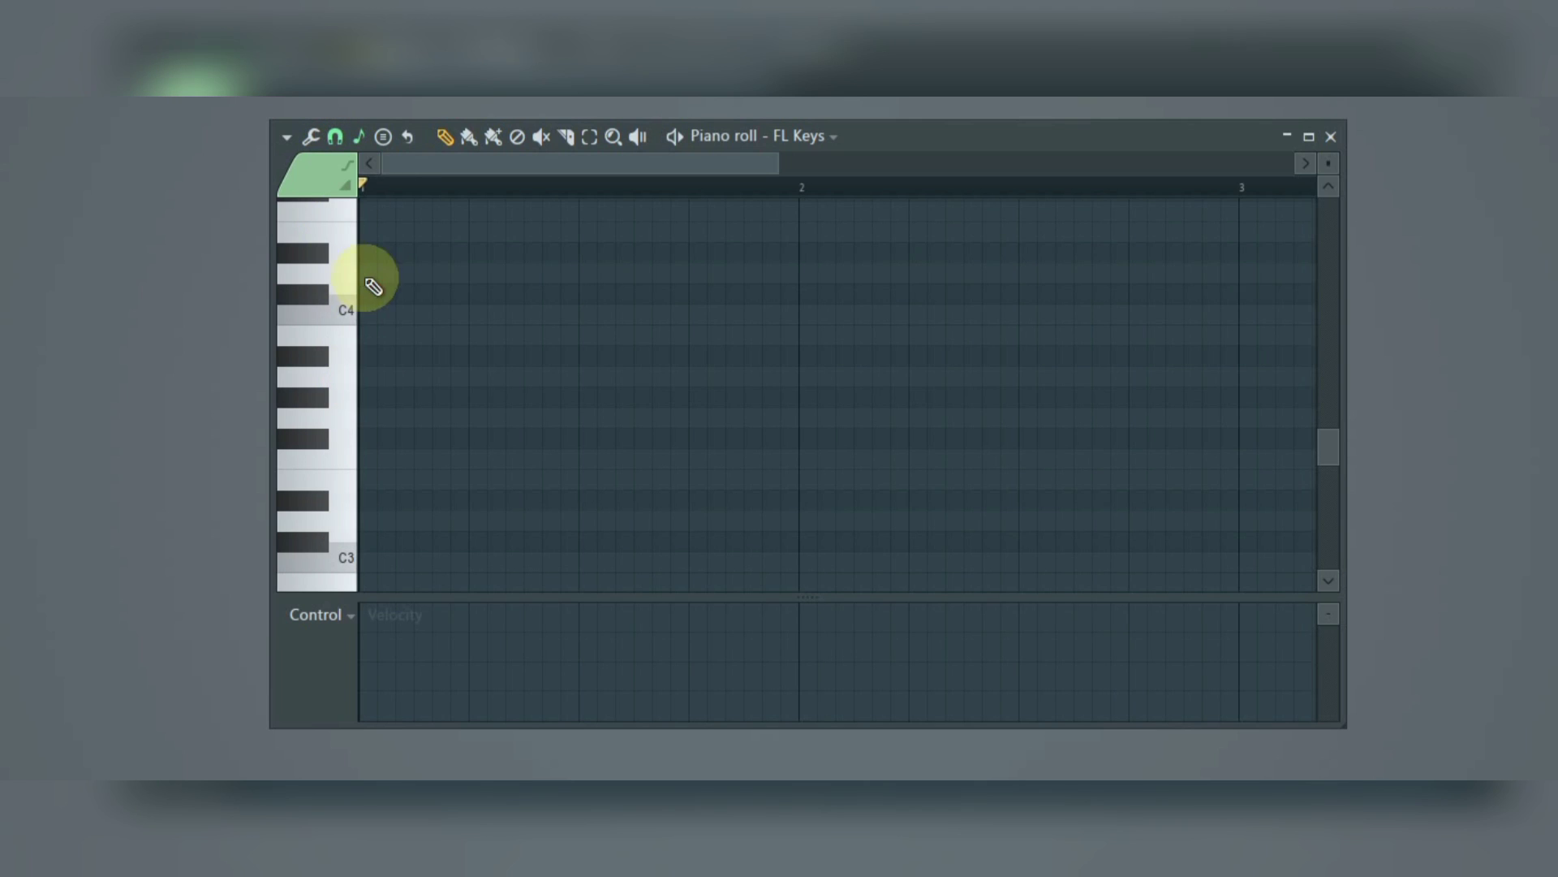
Step: Choose Major as the chord for the Stamp tool
click(394, 139)
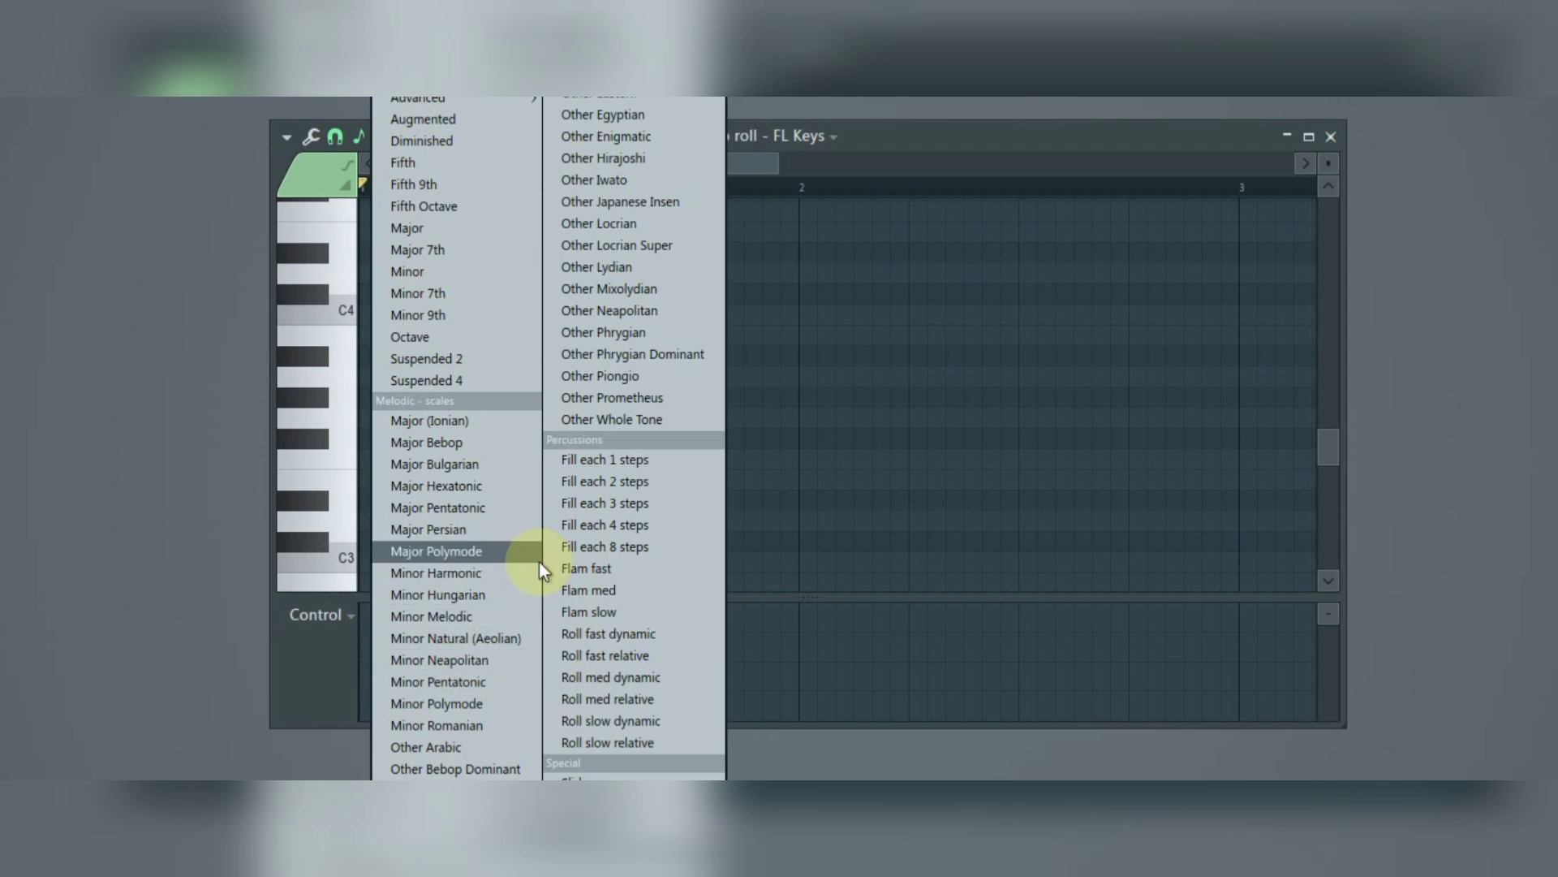
click(421, 230)
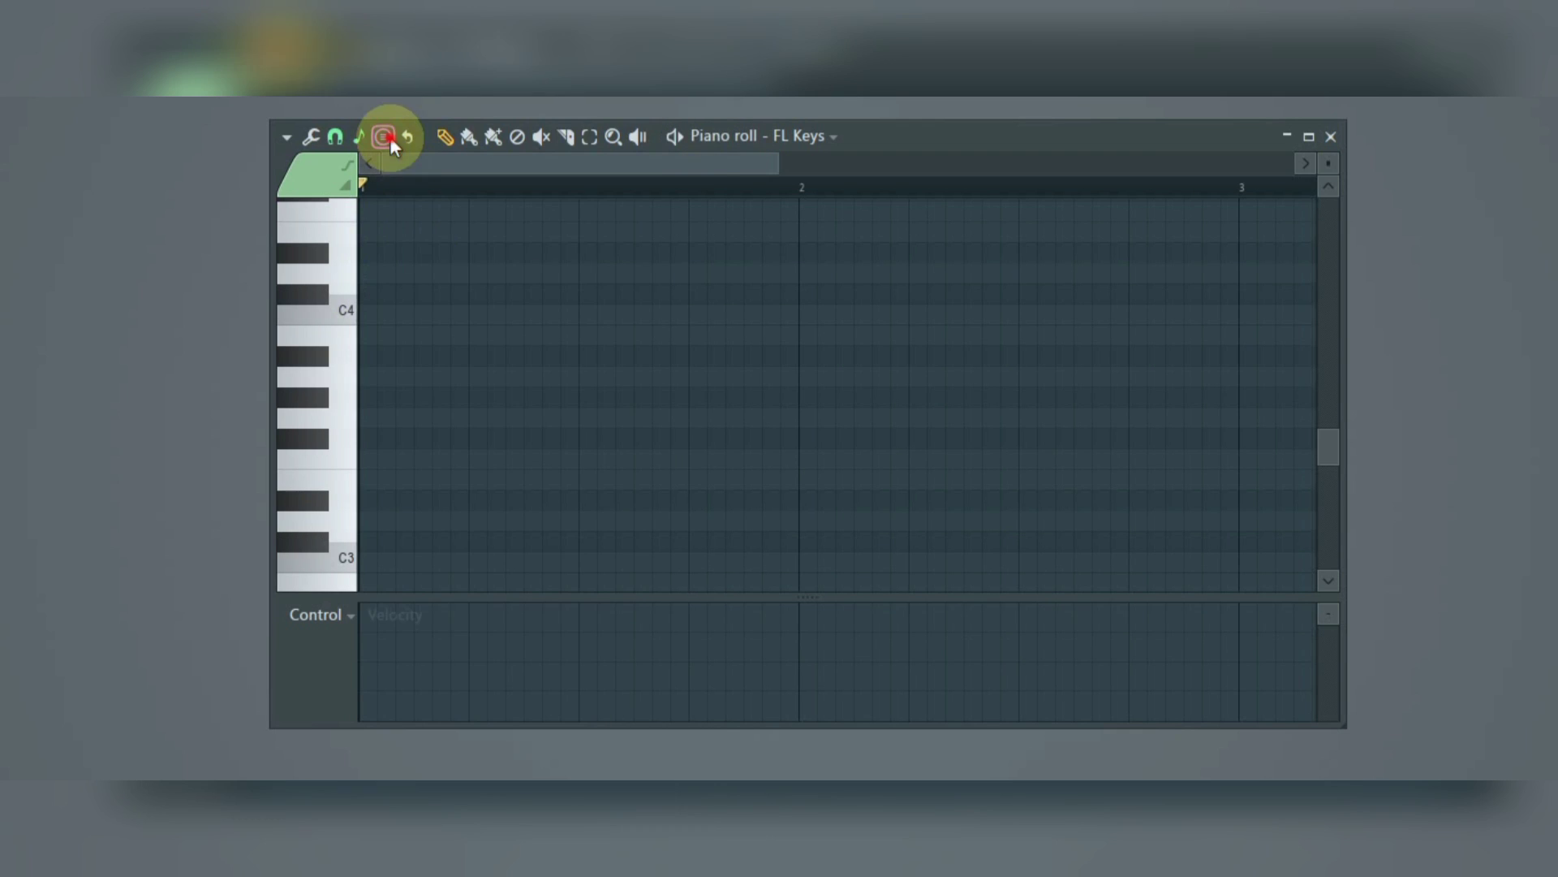
click(391, 144)
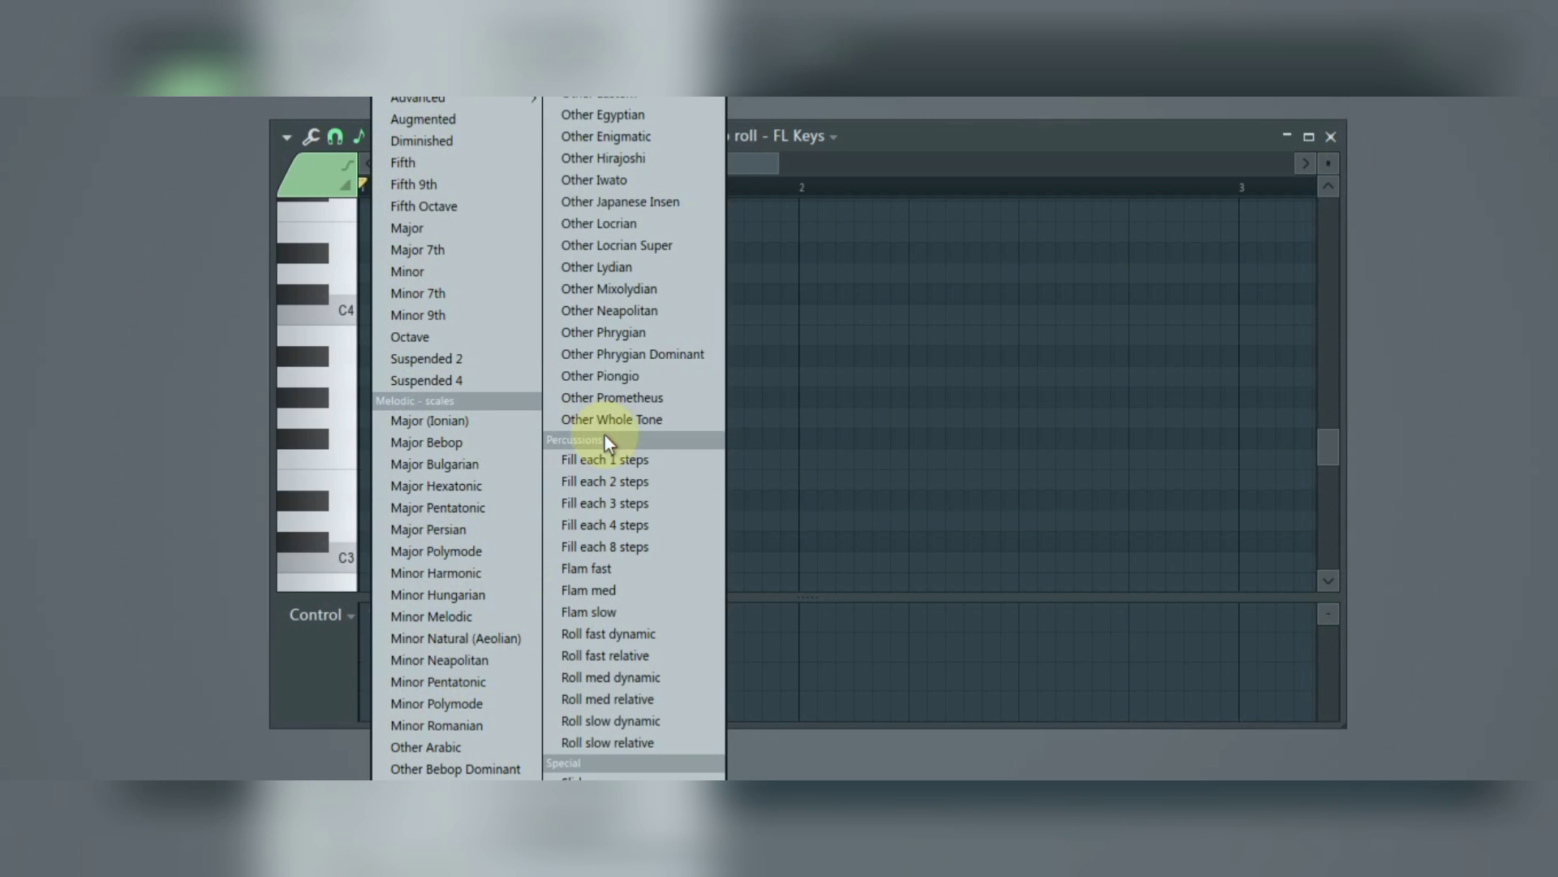
click(421, 231)
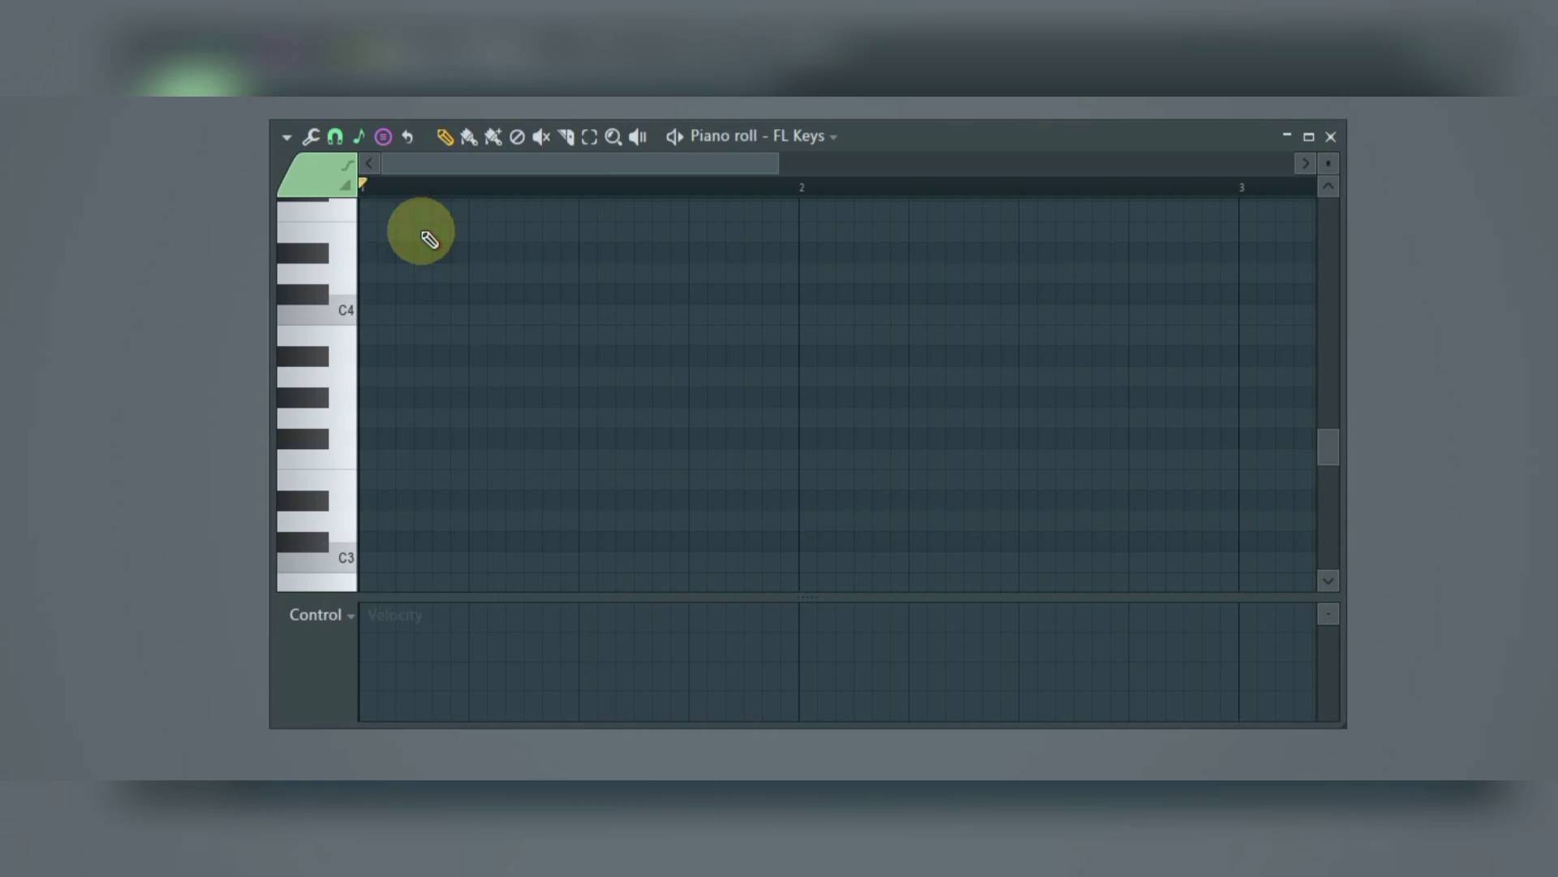
Step: Stamp an F#3–A#3–C#4 Major chord at the start, stretch it to bar 2, and play it
click(365, 439)
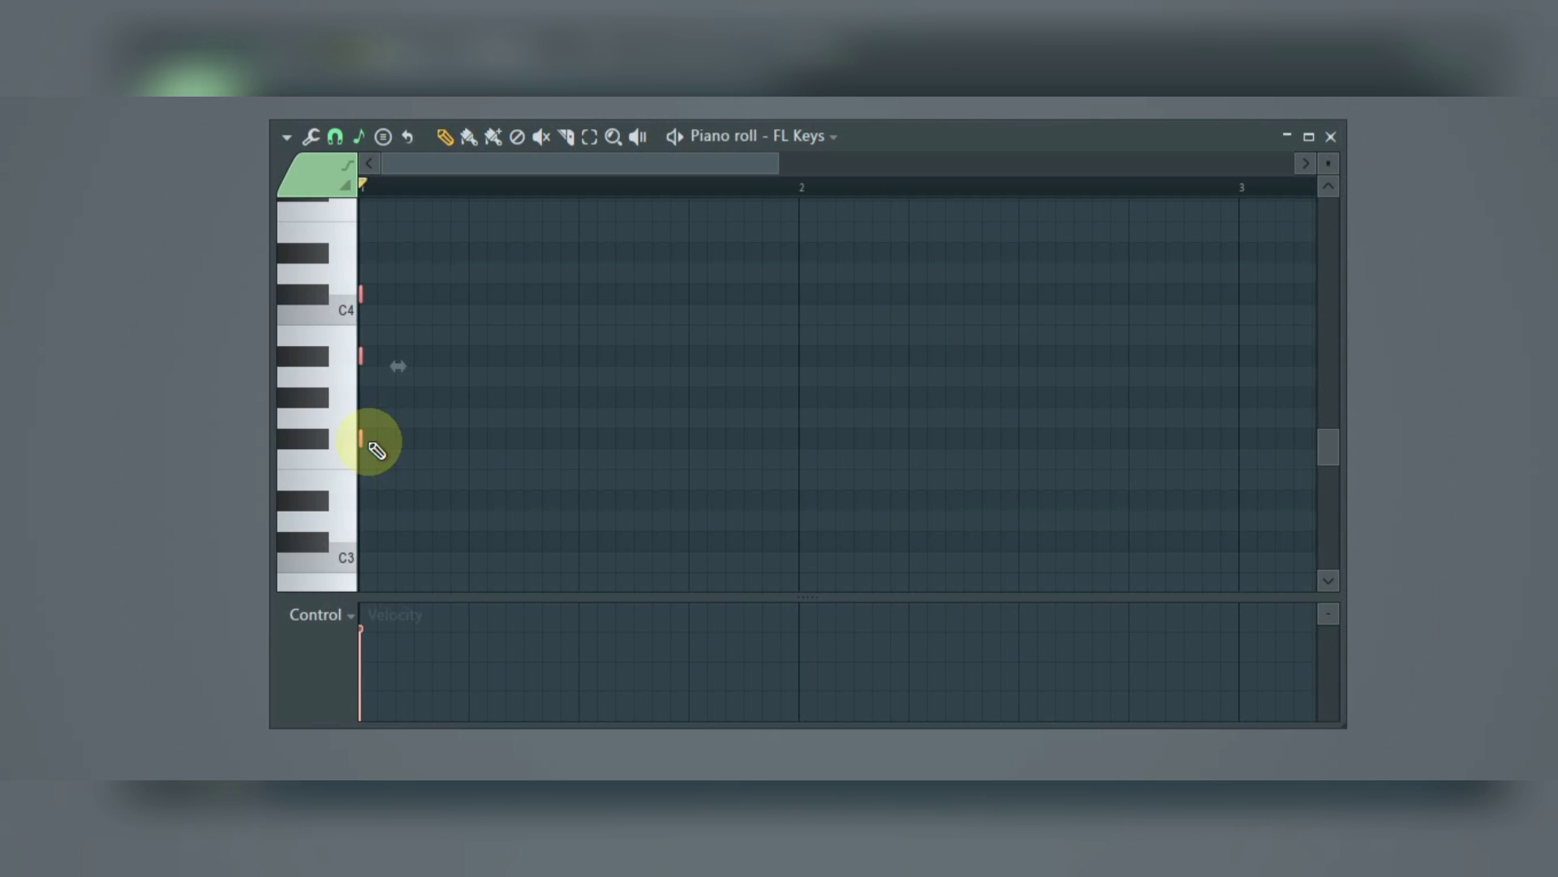
drag(365, 439, 802, 455)
key(space)
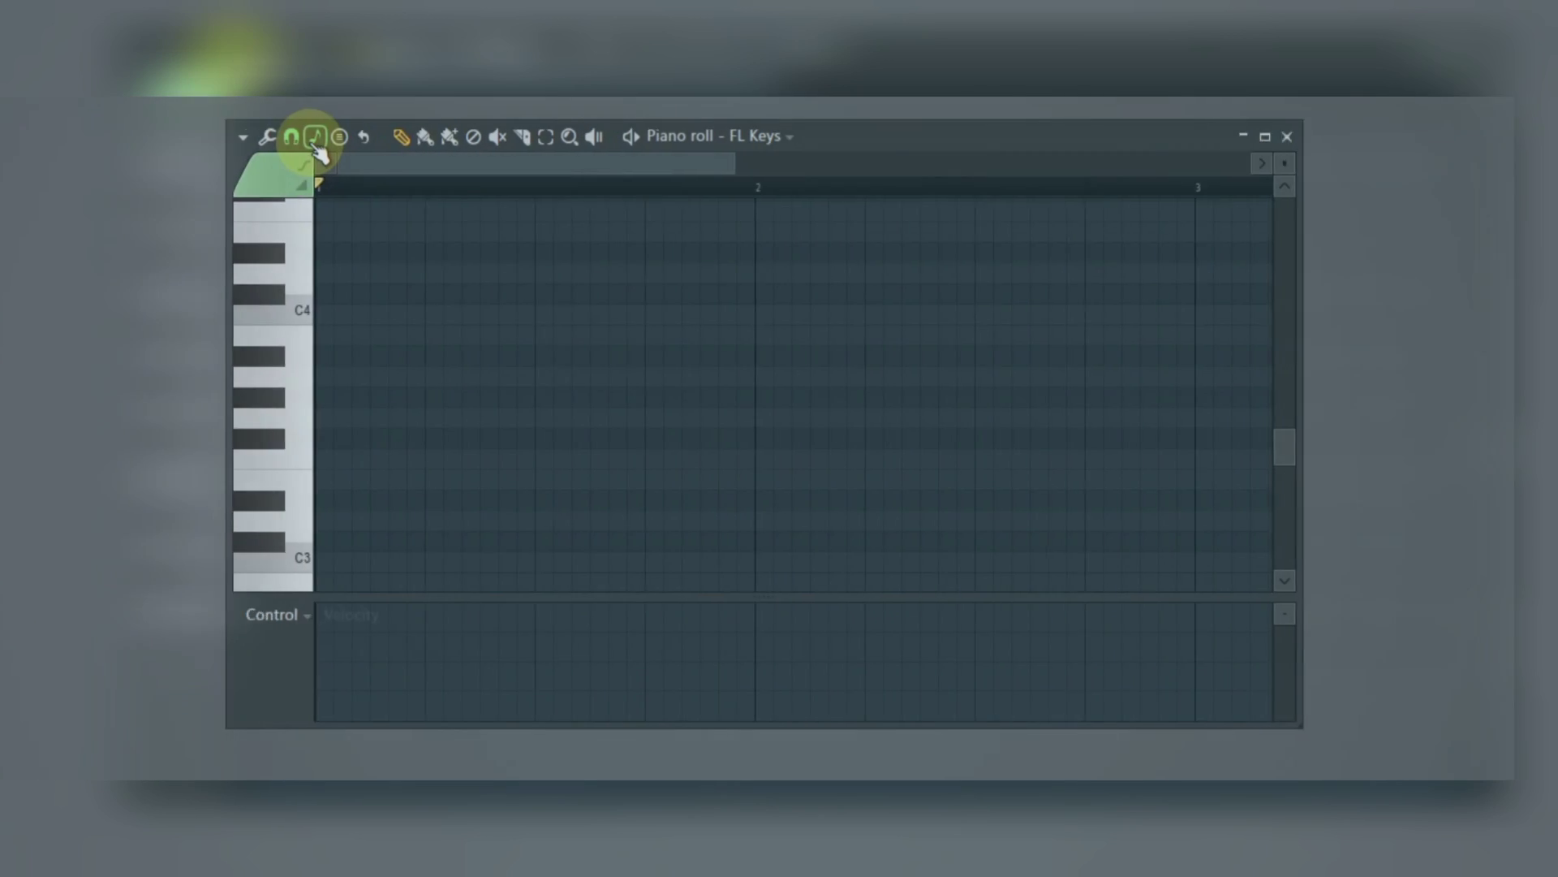
click(358, 138)
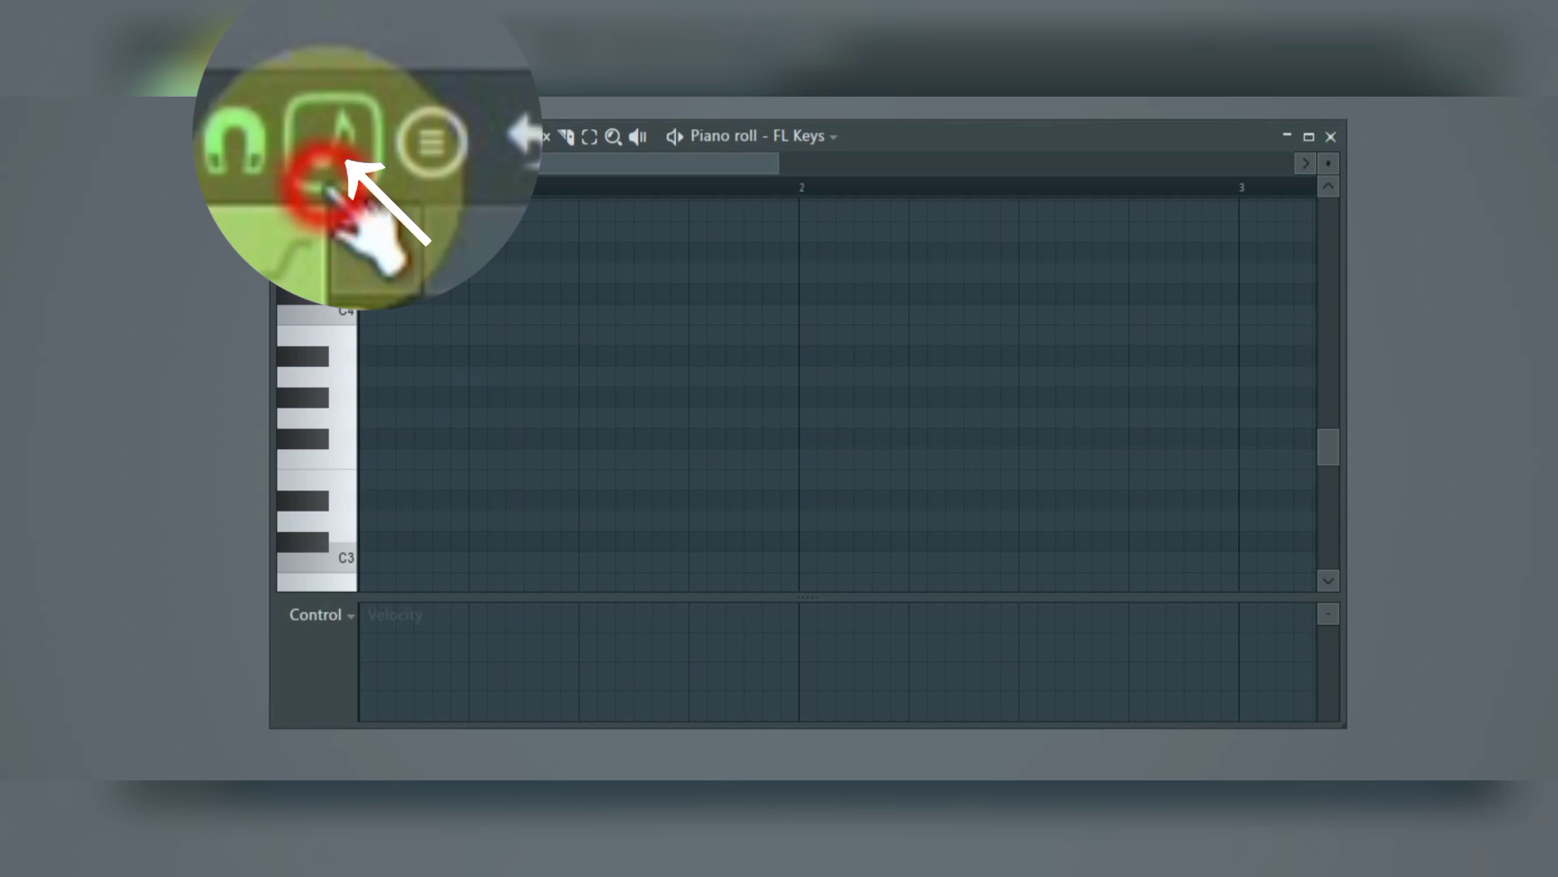
click(382, 354)
drag(409, 356, 384, 306)
click(395, 354)
right_click(385, 296)
right_click(387, 356)
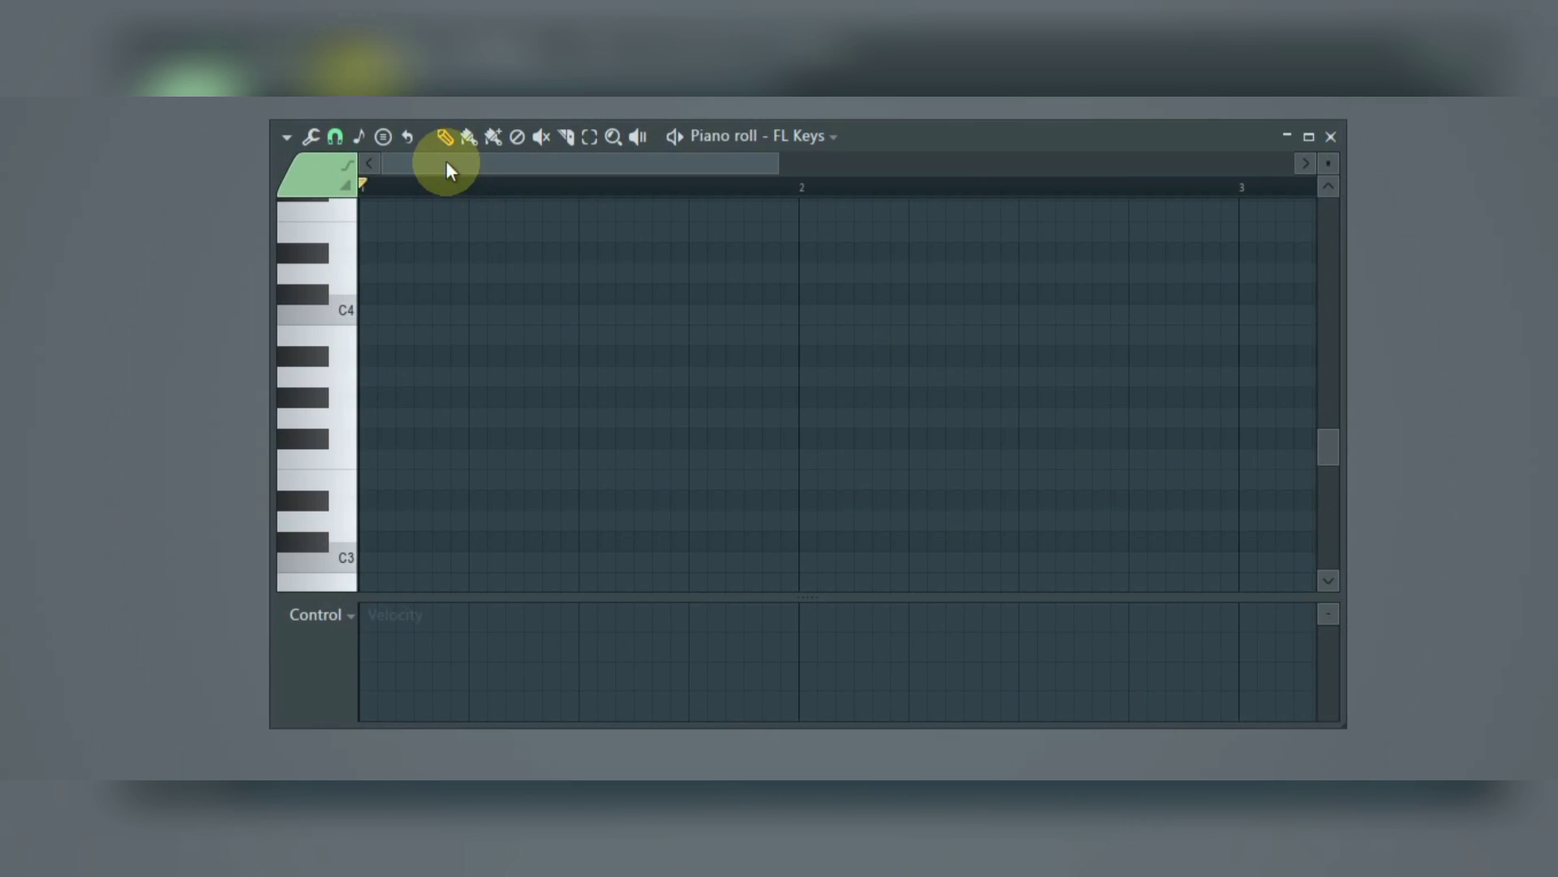
Step: Draw a C#4 note at the start of bar 1 plus G#3 and a lower note with the Pencil
click(380, 136)
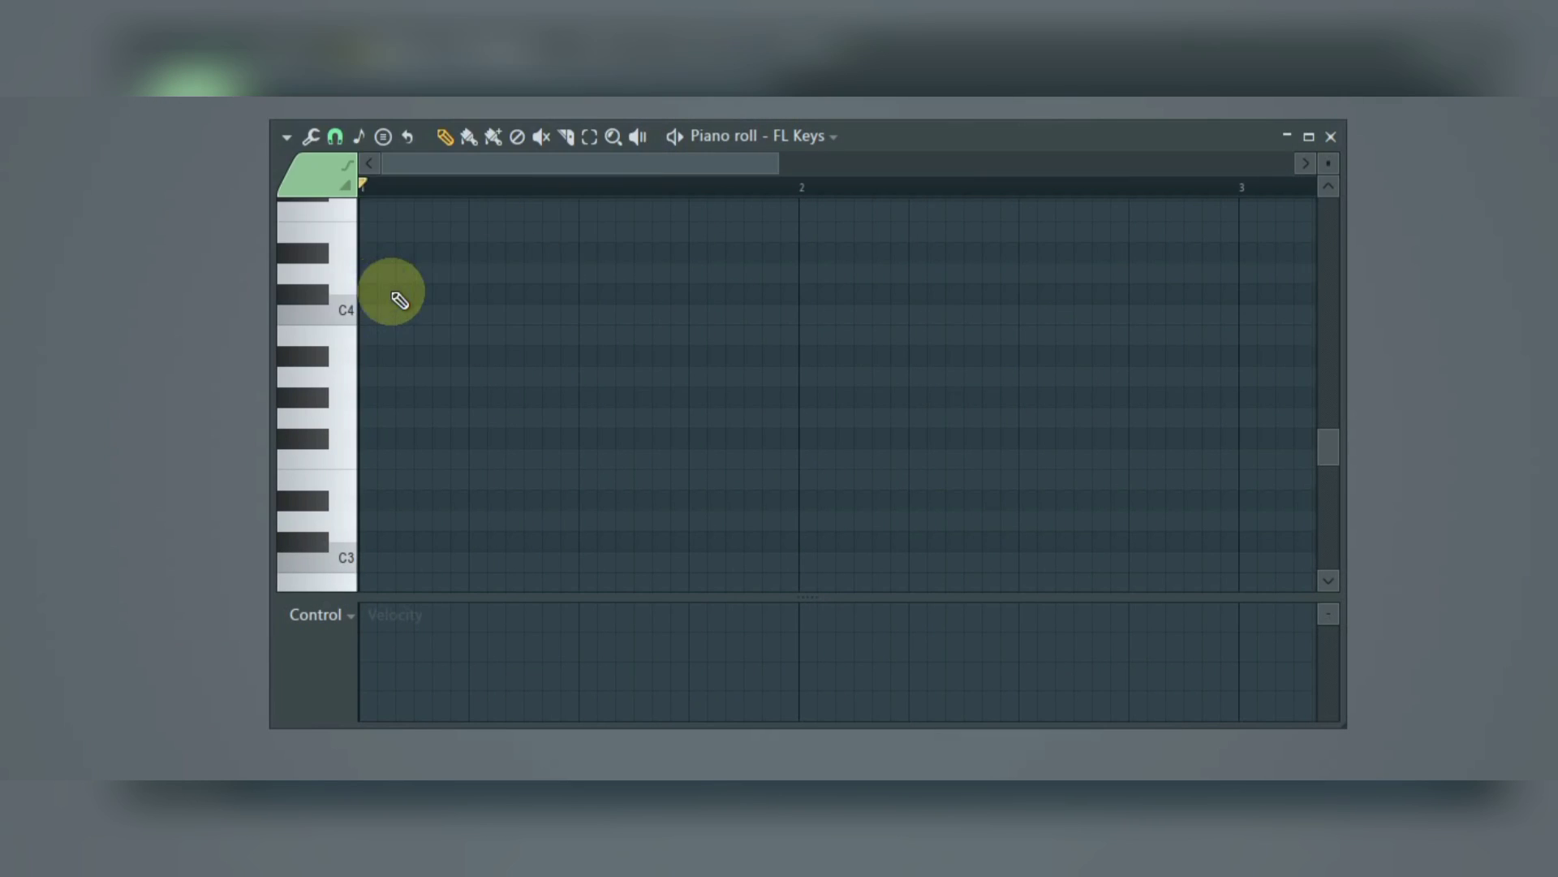
click(400, 294)
drag(400, 292, 374, 290)
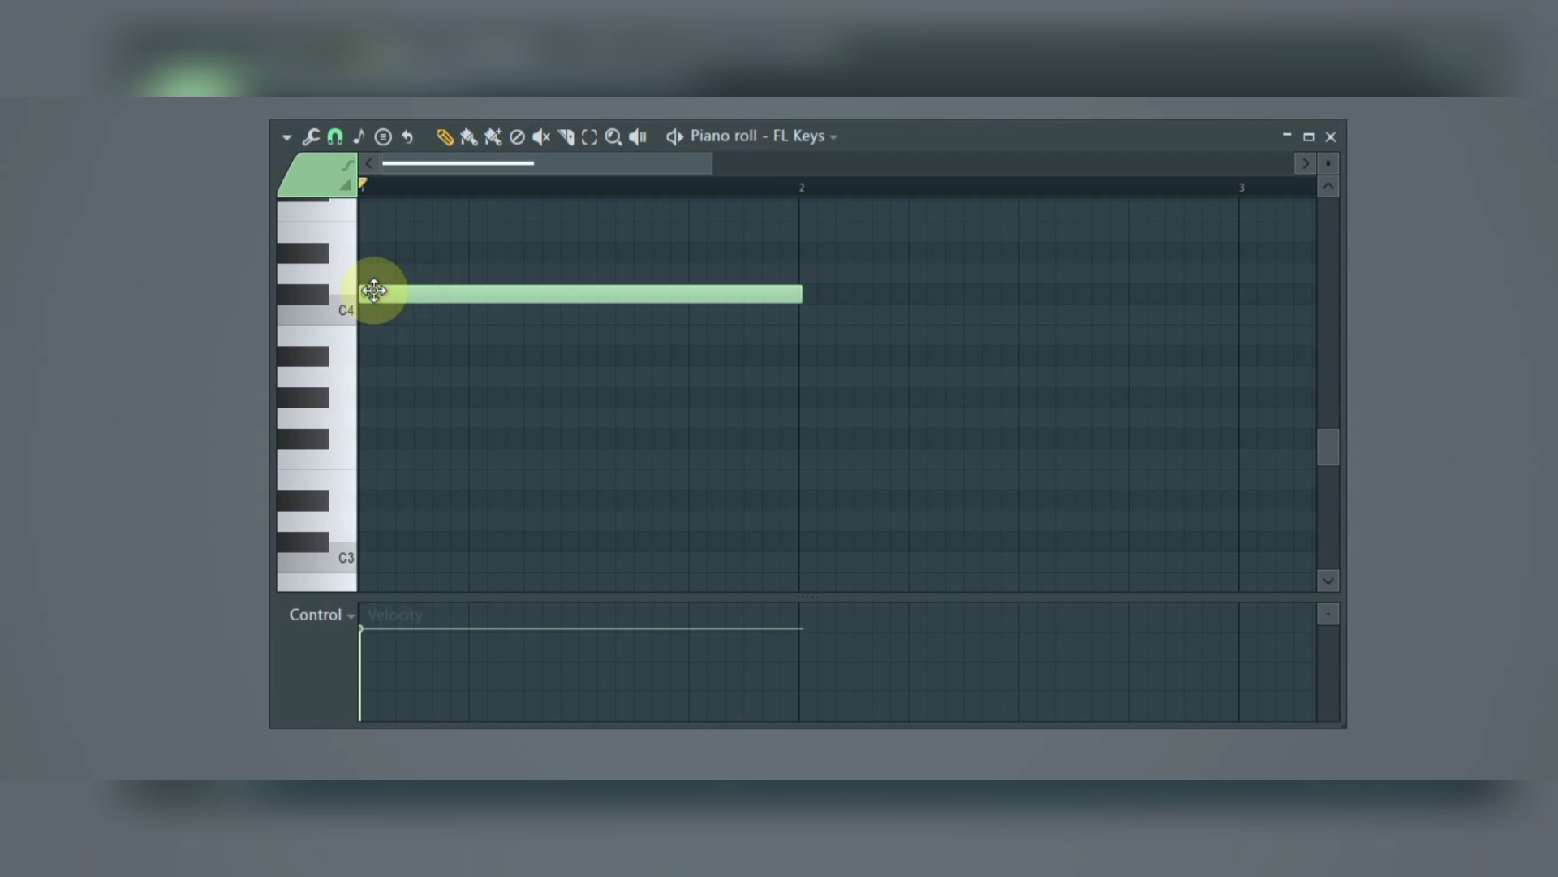
click(376, 397)
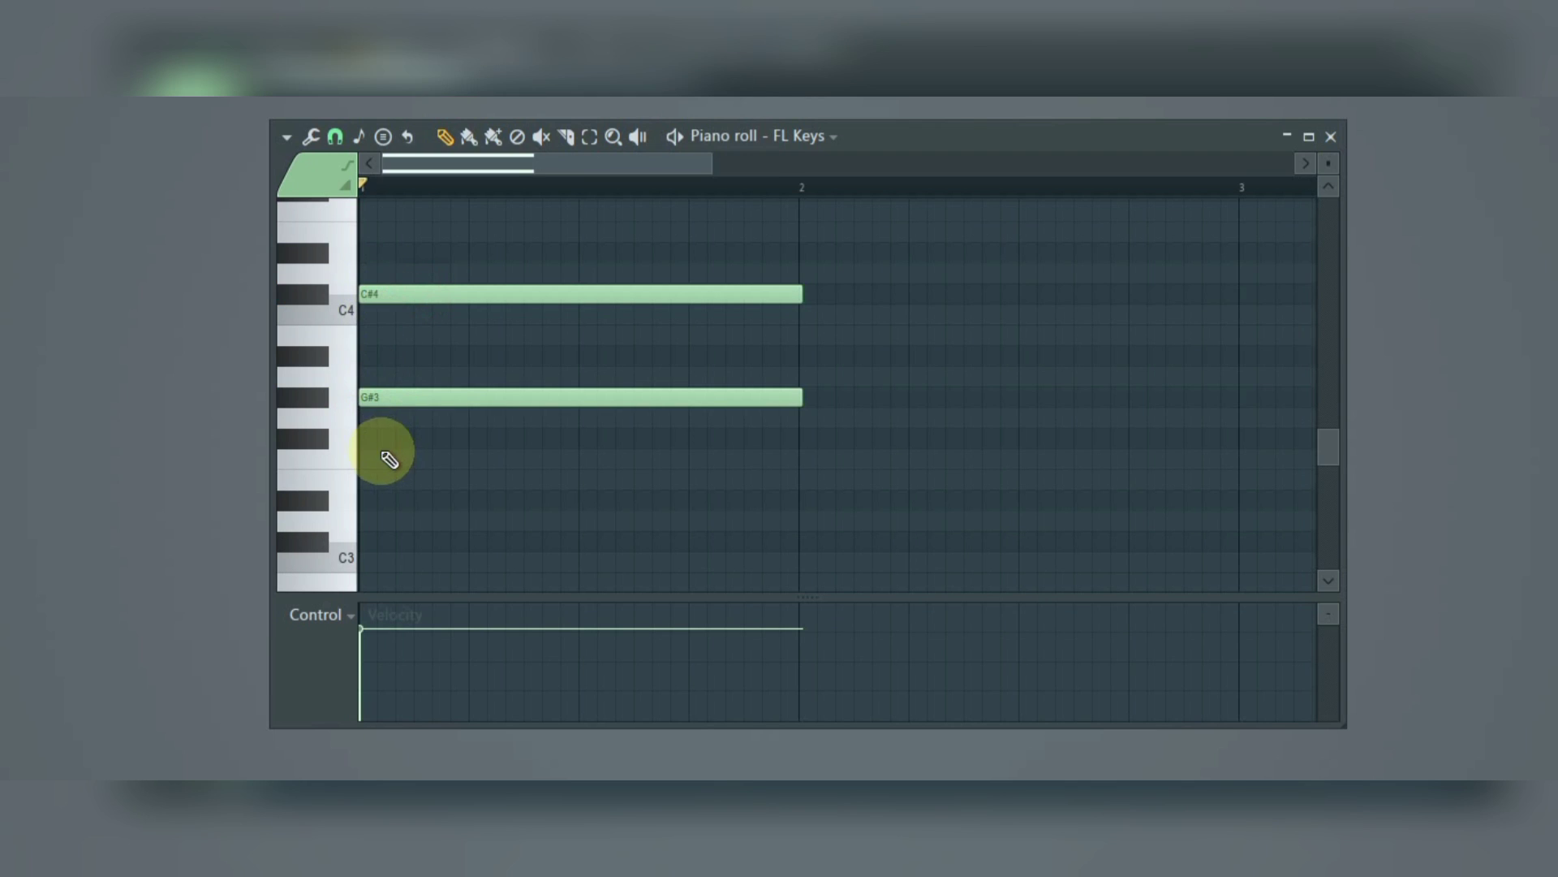
click(376, 438)
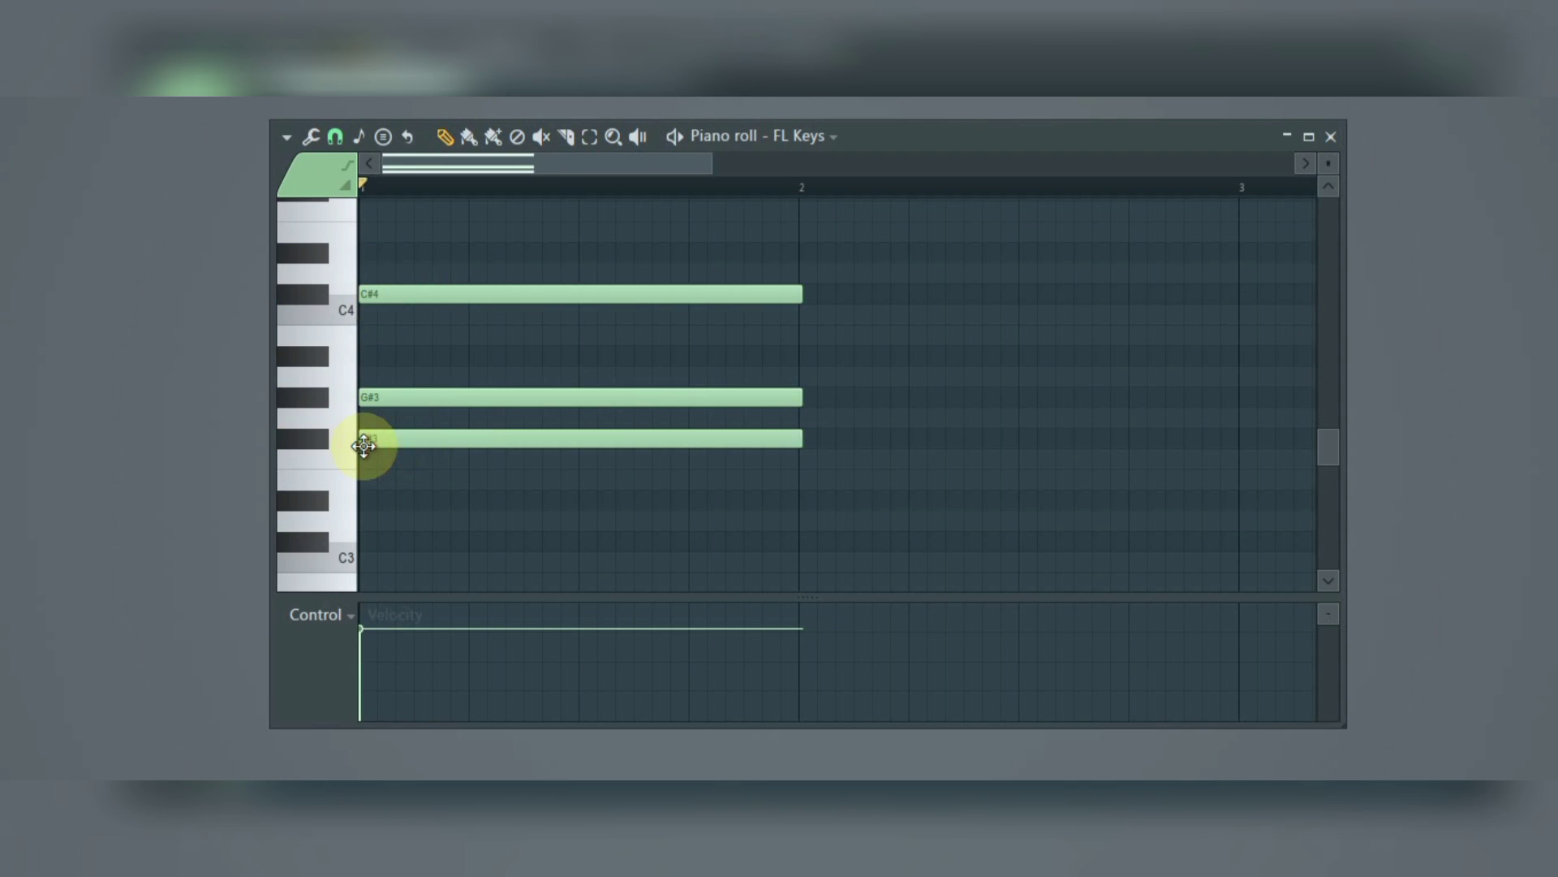
Step: Delete the three drawn notes from lowest to C#4
right_click(365, 439)
right_click(376, 397)
right_click(383, 294)
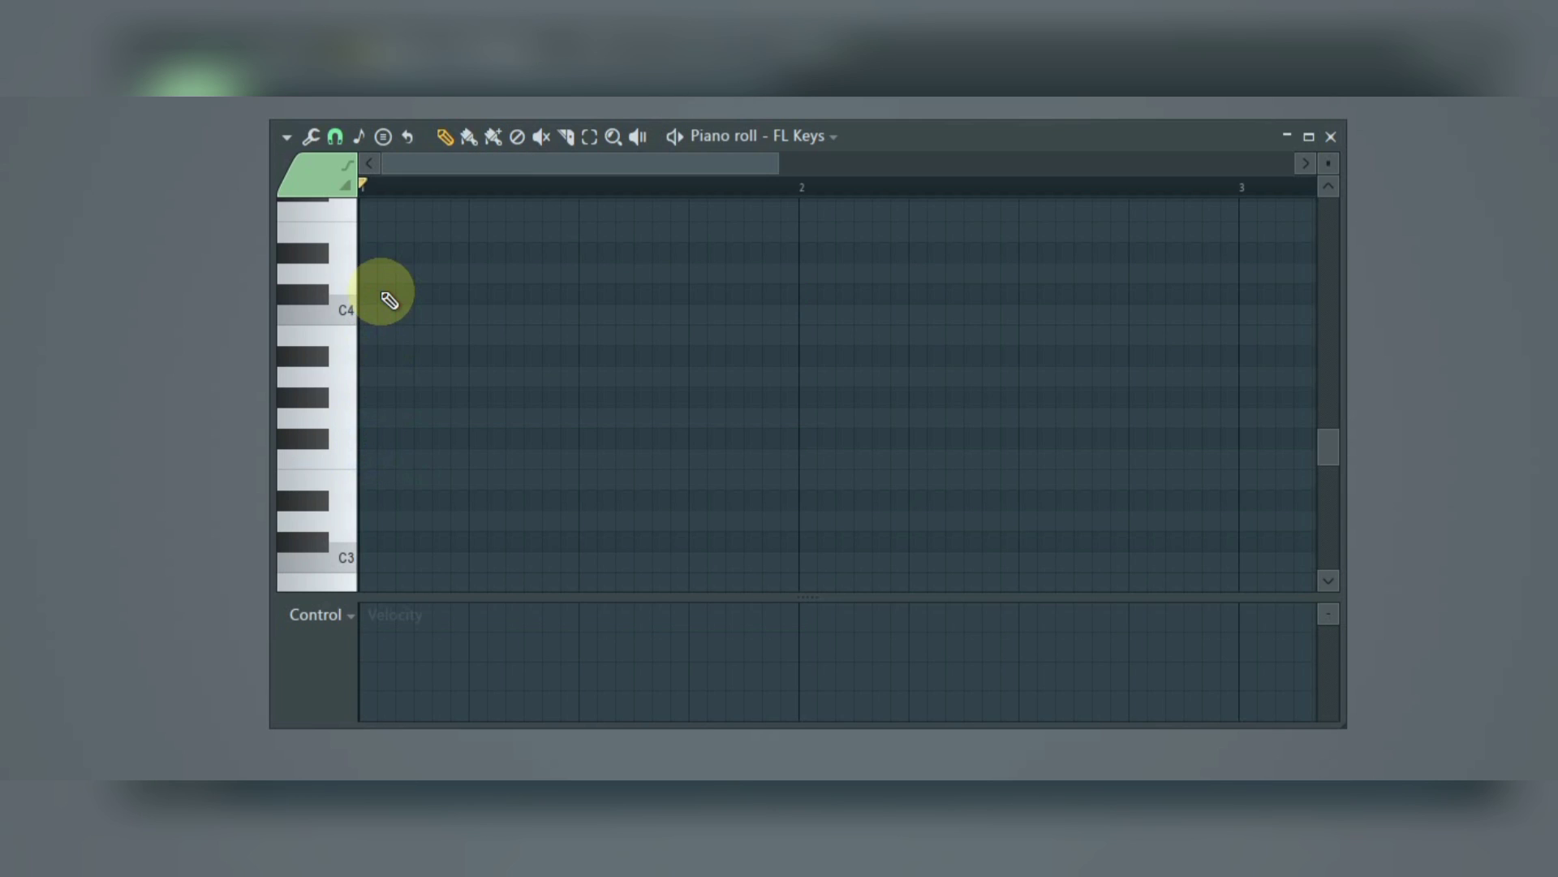
Step: Paint a run of A#3 notes with the Paint brush and play them back
click(468, 137)
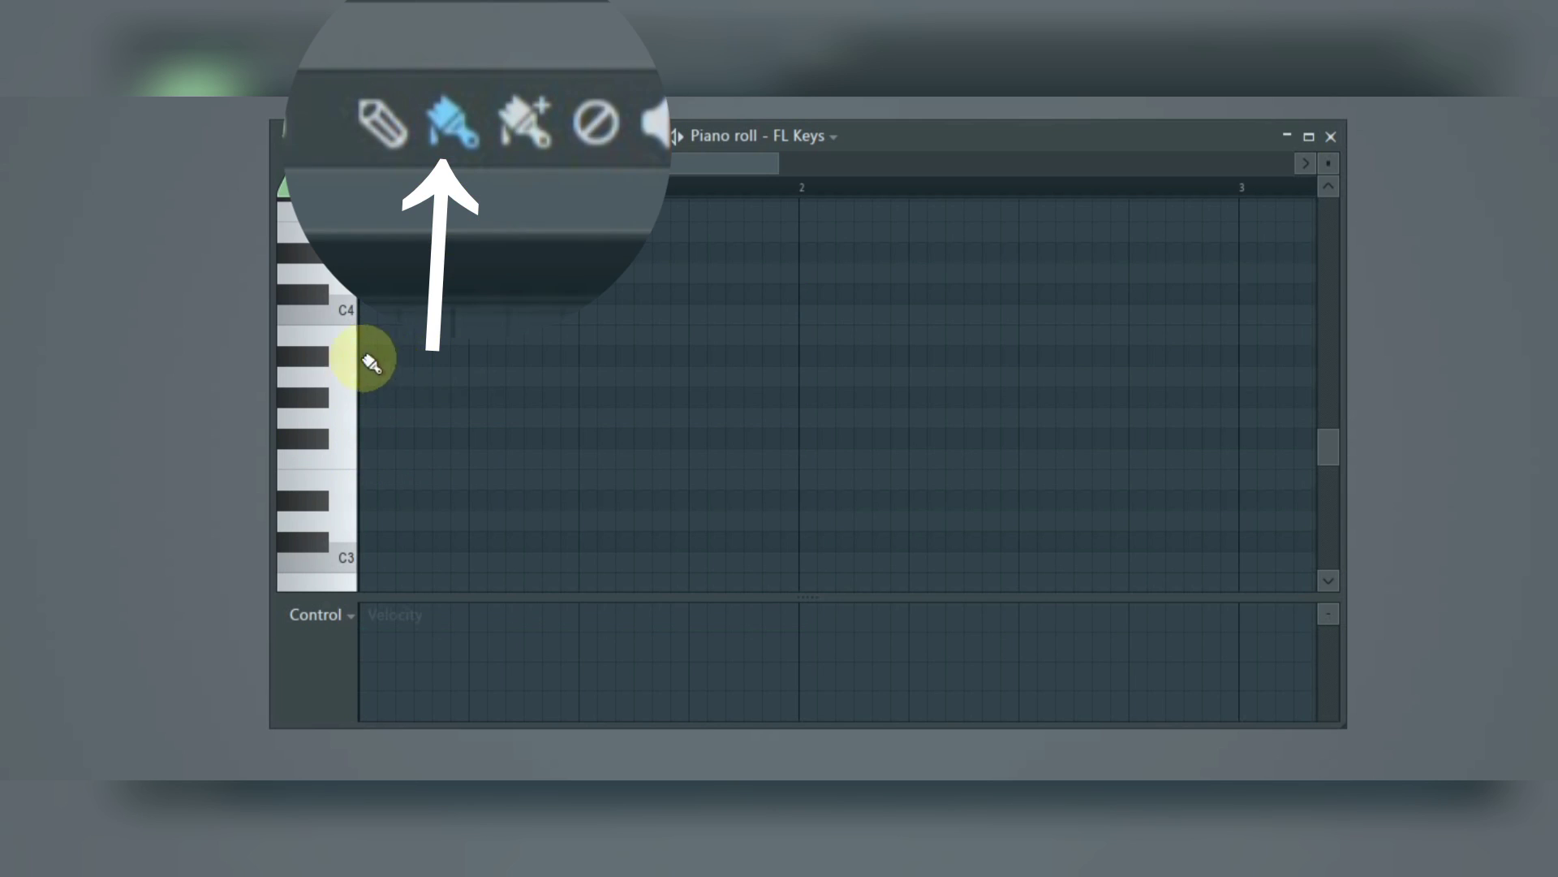
mouse_move(371, 363)
mouse_down()
mouse_move(743, 378)
mouse_move(1173, 365)
mouse_up()
key(space)
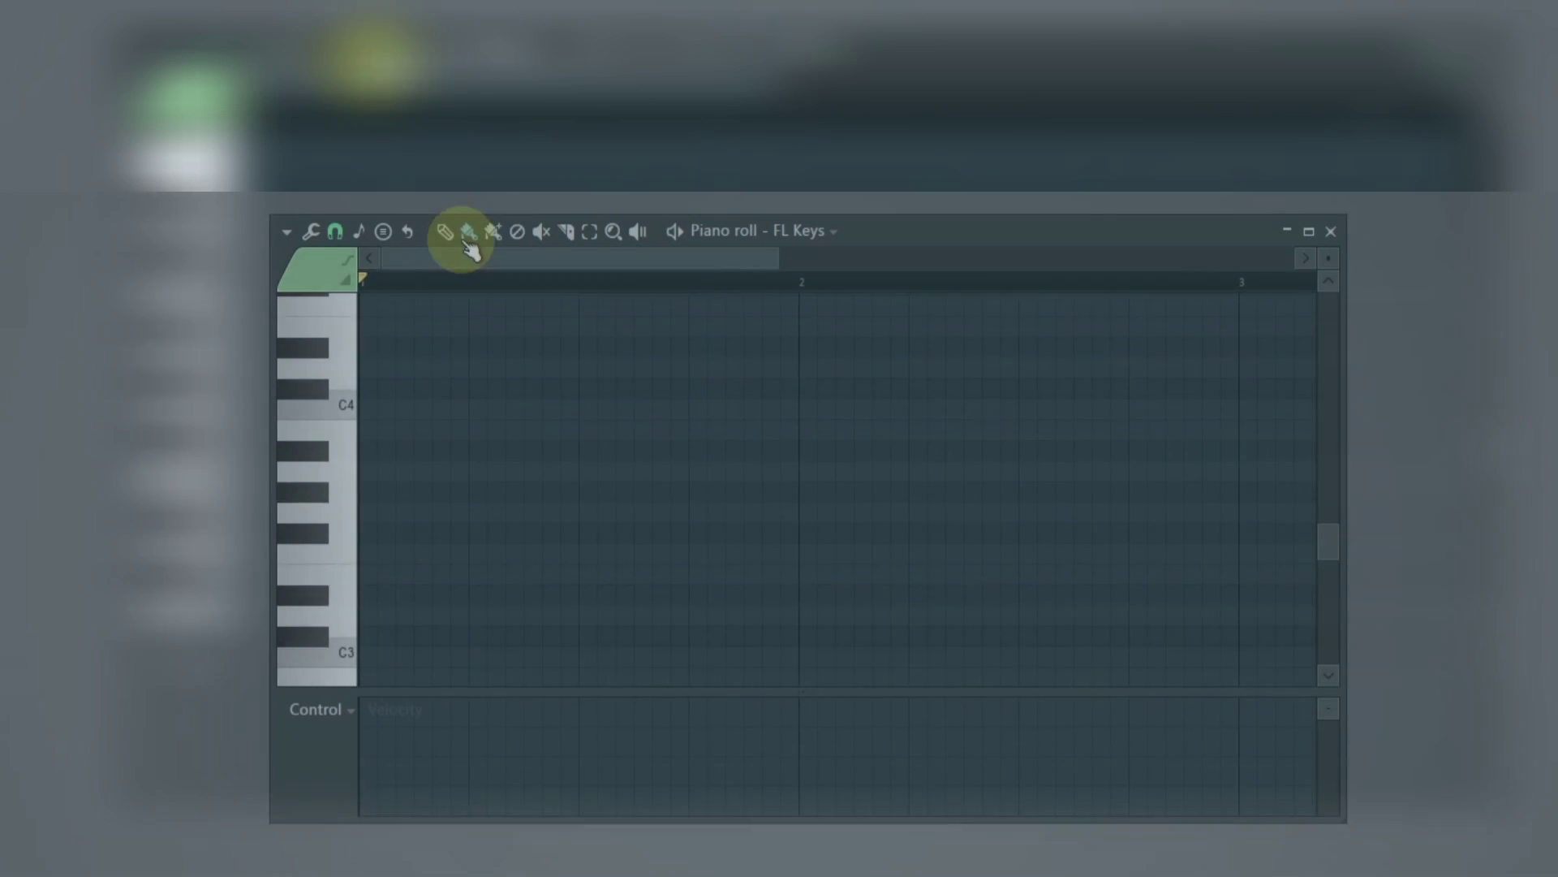
Step: Paint short A#3 notes from the grid start to bar 2, then play and stop playback
click(496, 211)
click(369, 431)
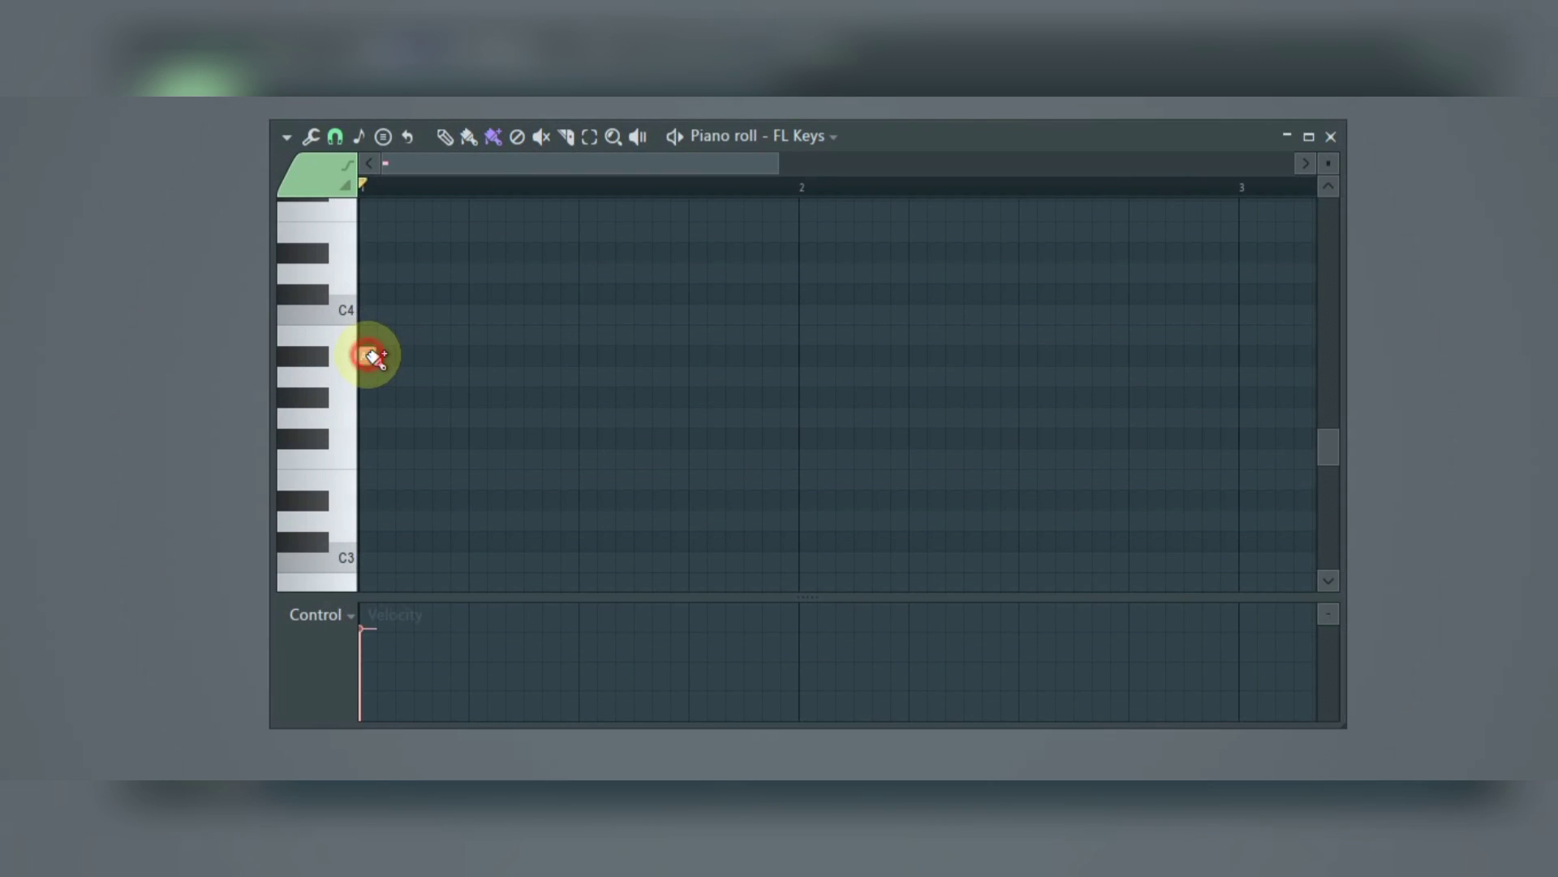
drag(372, 356, 795, 355)
key(space)
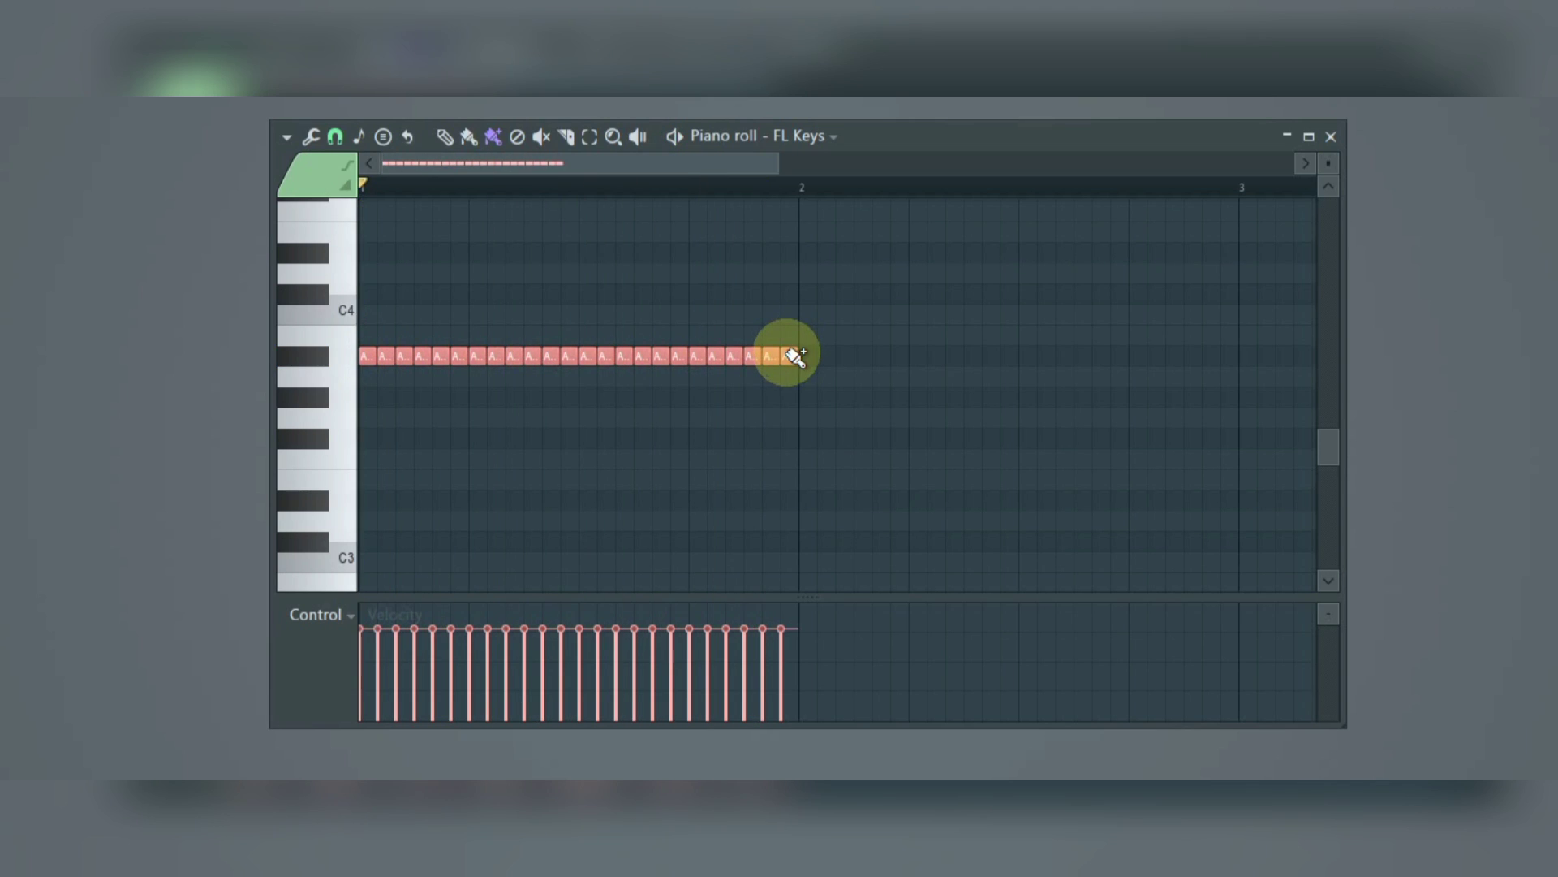
key(space)
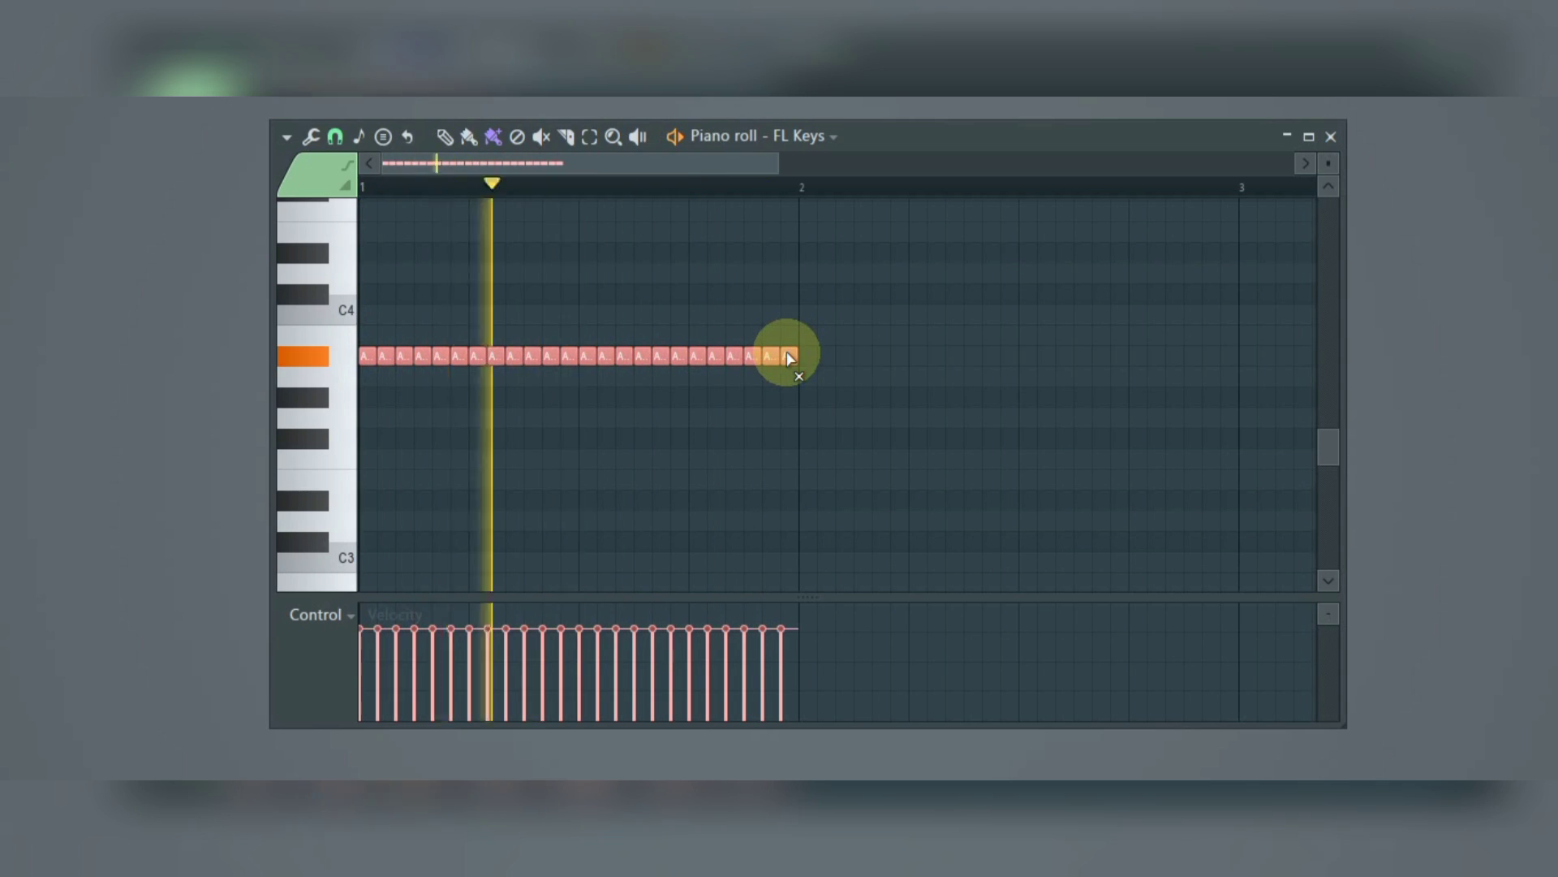
key(space)
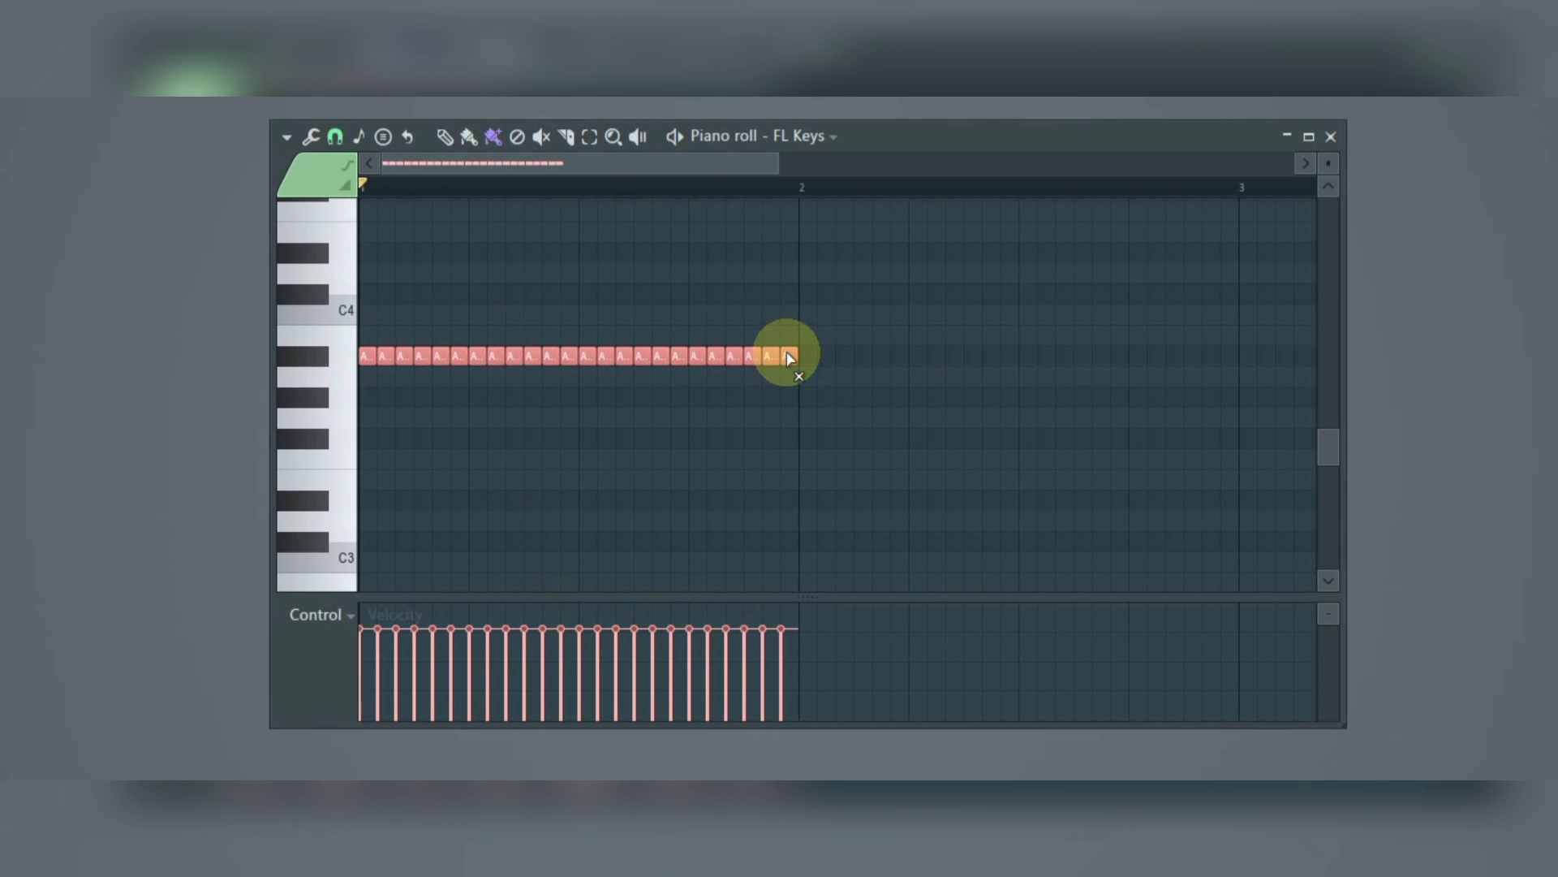
Step: Delete the C#4, A#3 and F#3 notes one by one with the Delete tool
click(789, 357)
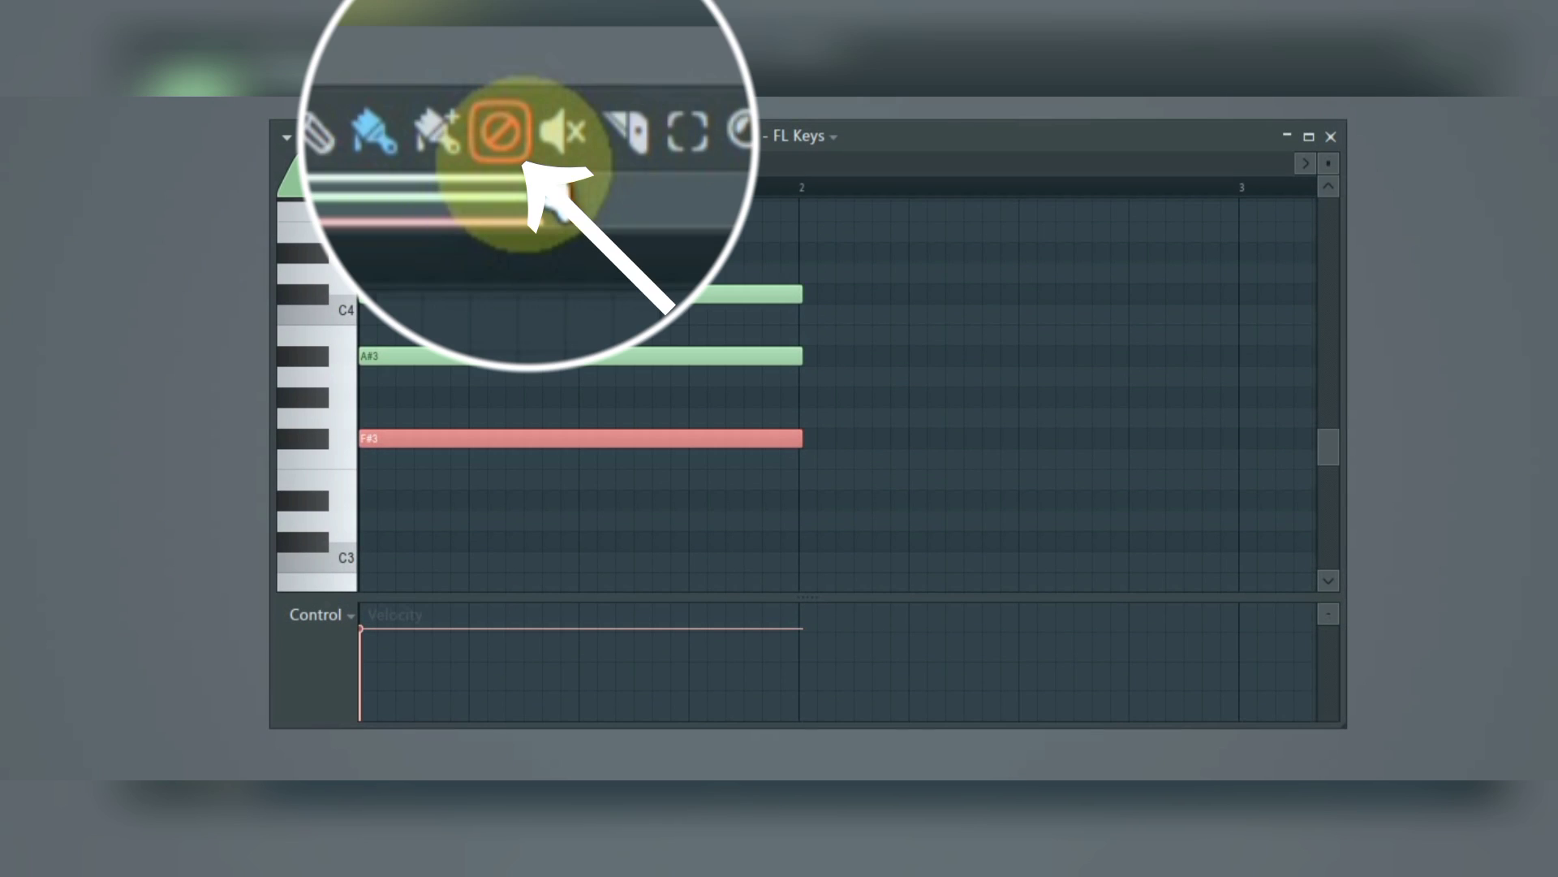
click(517, 136)
click(421, 293)
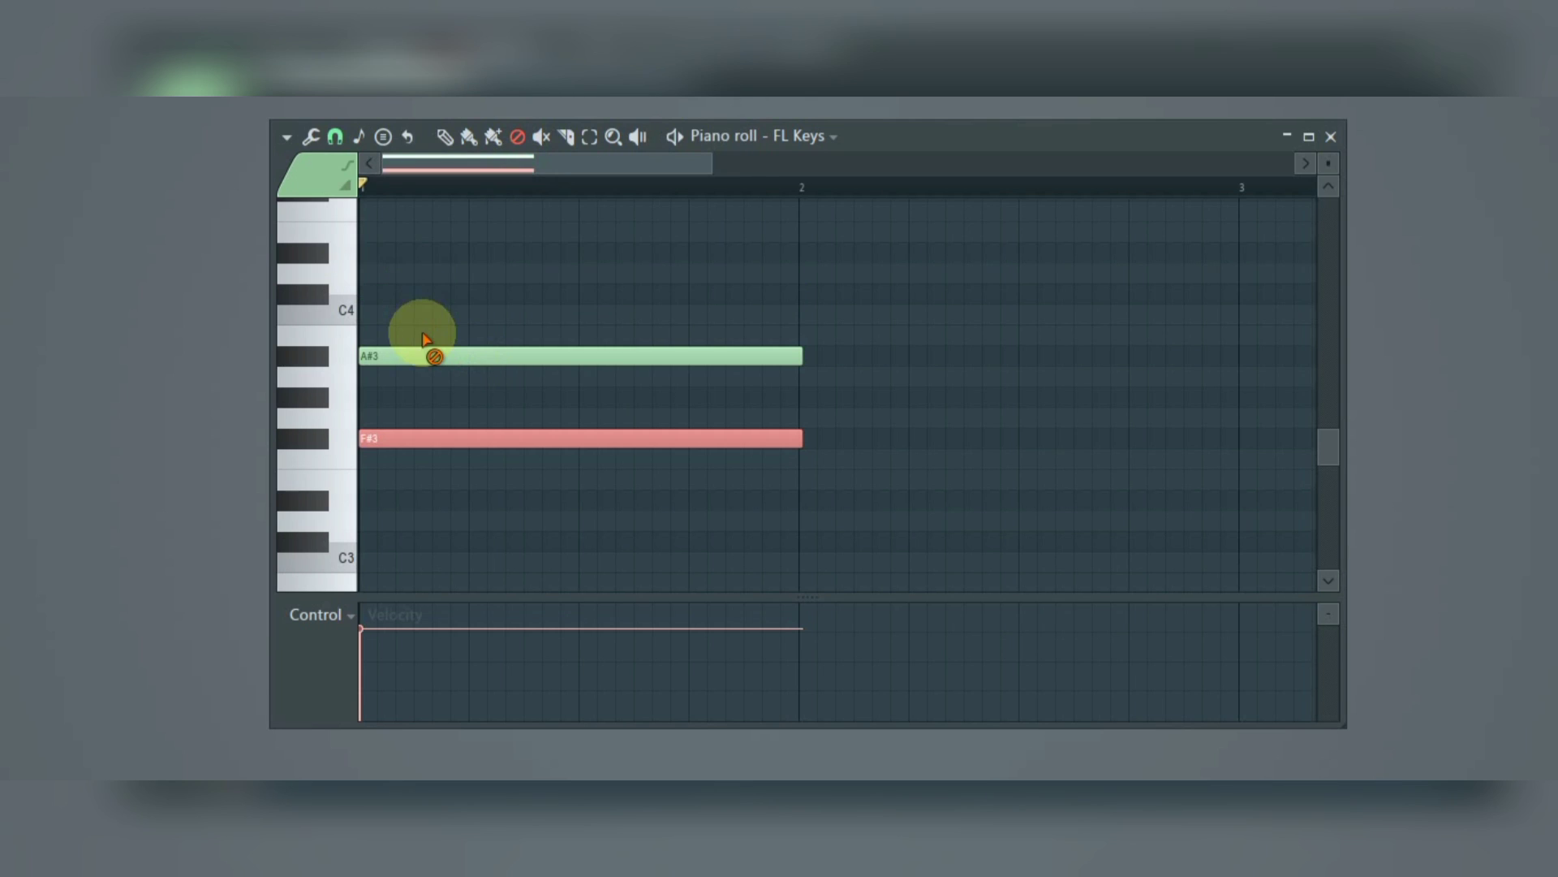
click(425, 357)
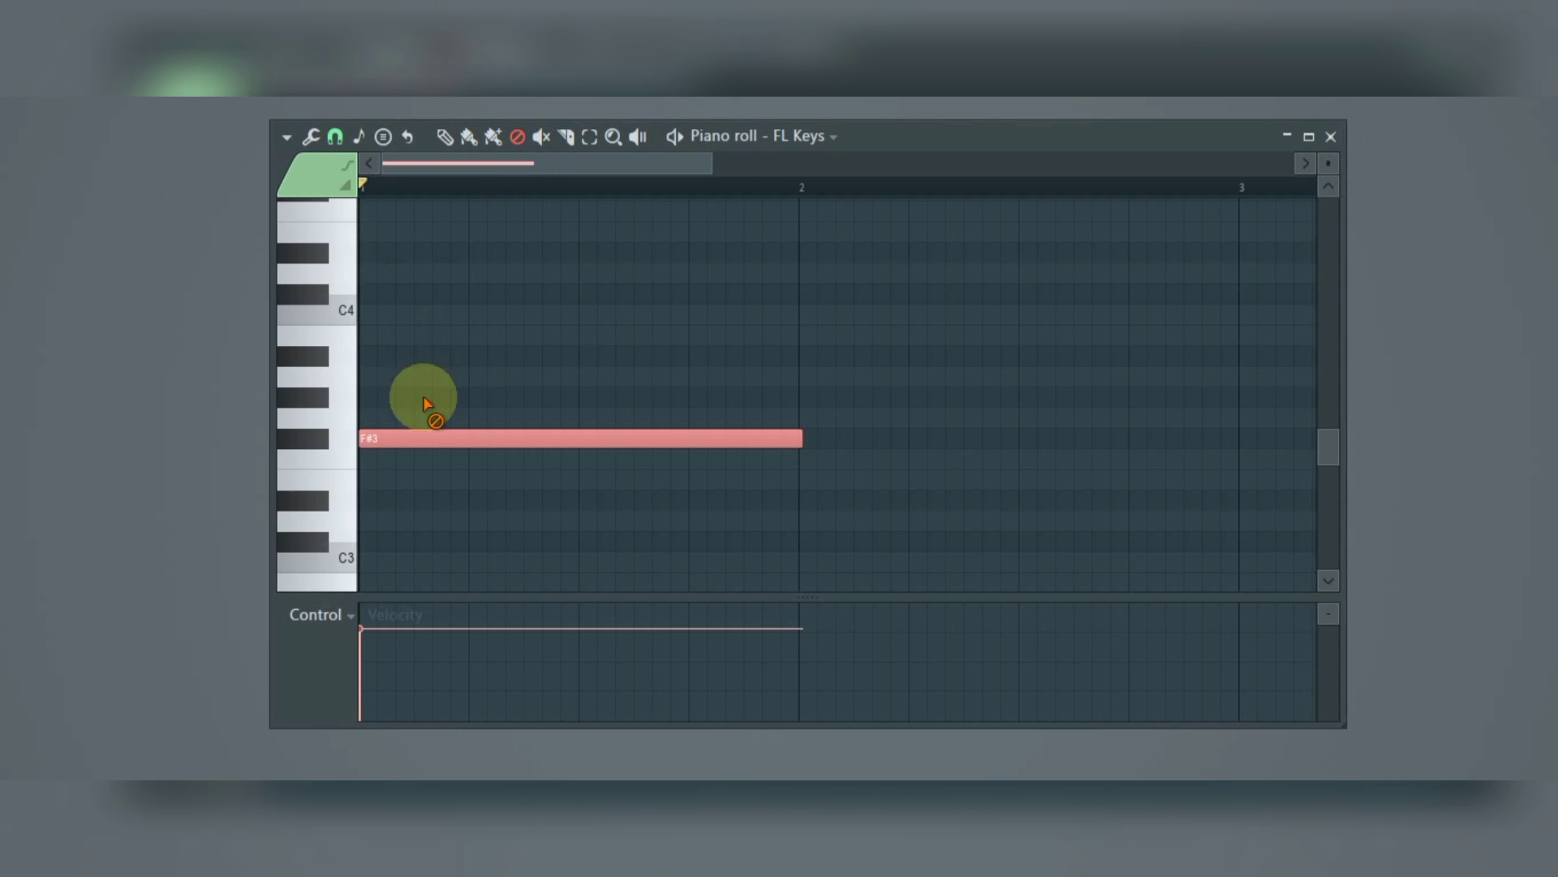
click(425, 431)
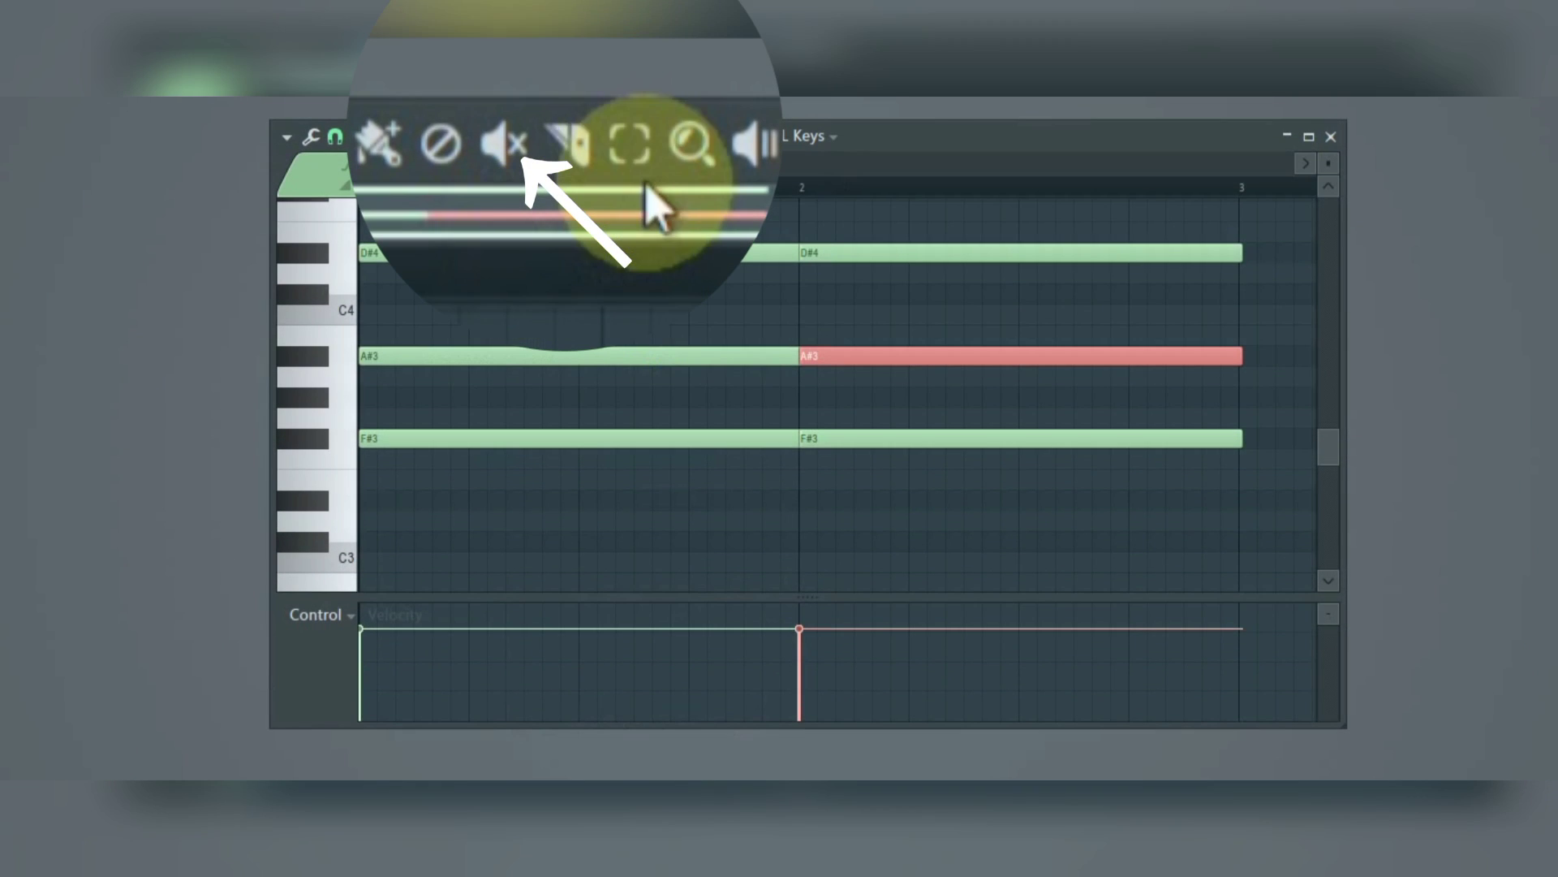
Step: During playback, mute bar 2's A#3, D#4 and F#3 and the whole bar-1 chord
click(541, 137)
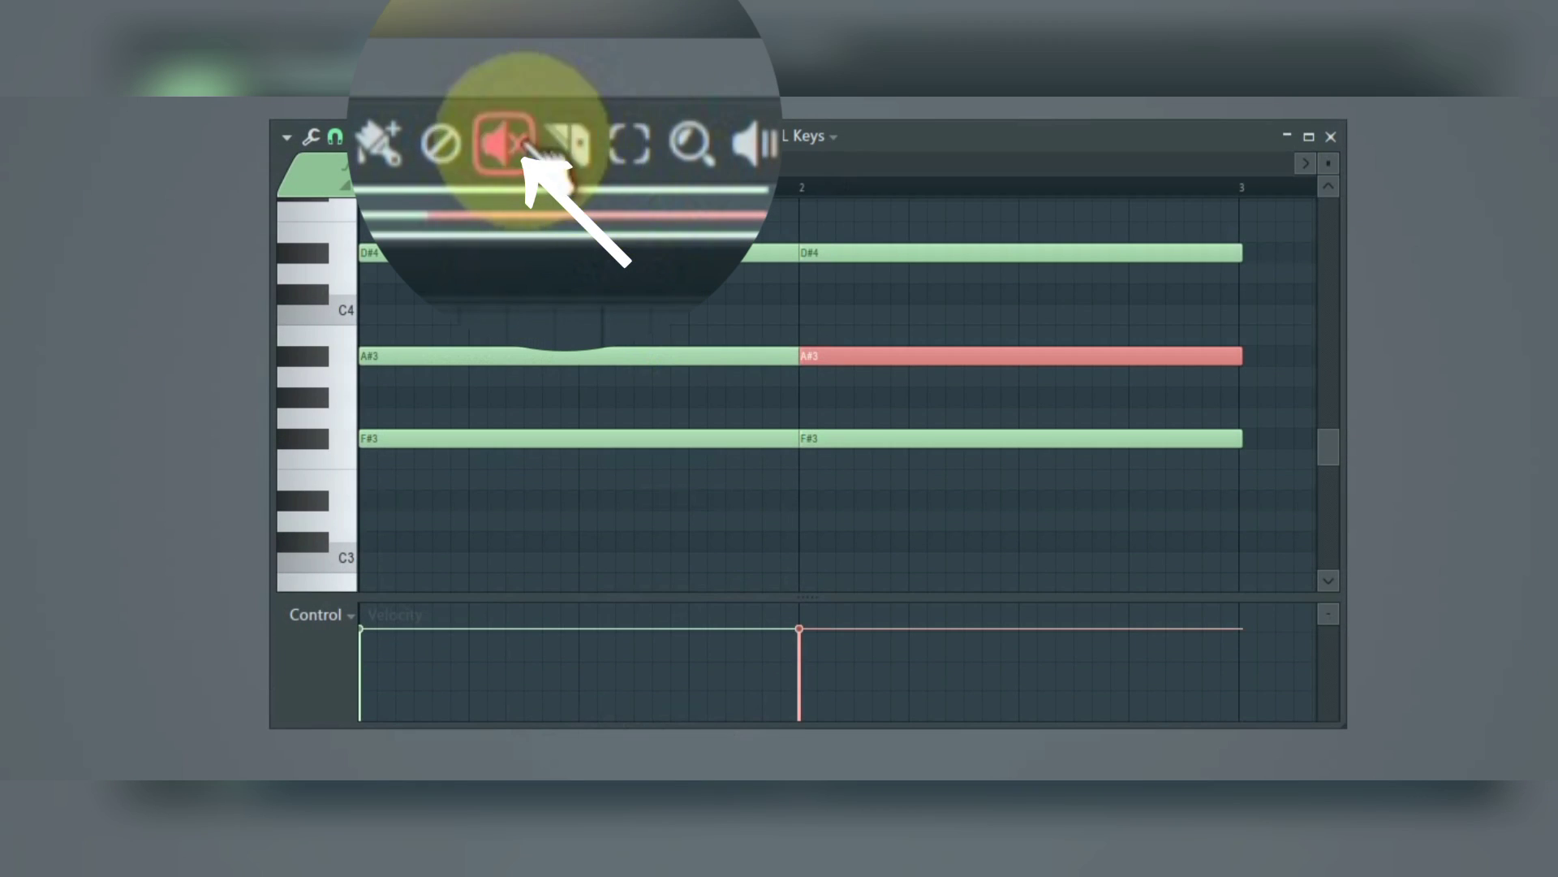
key(space)
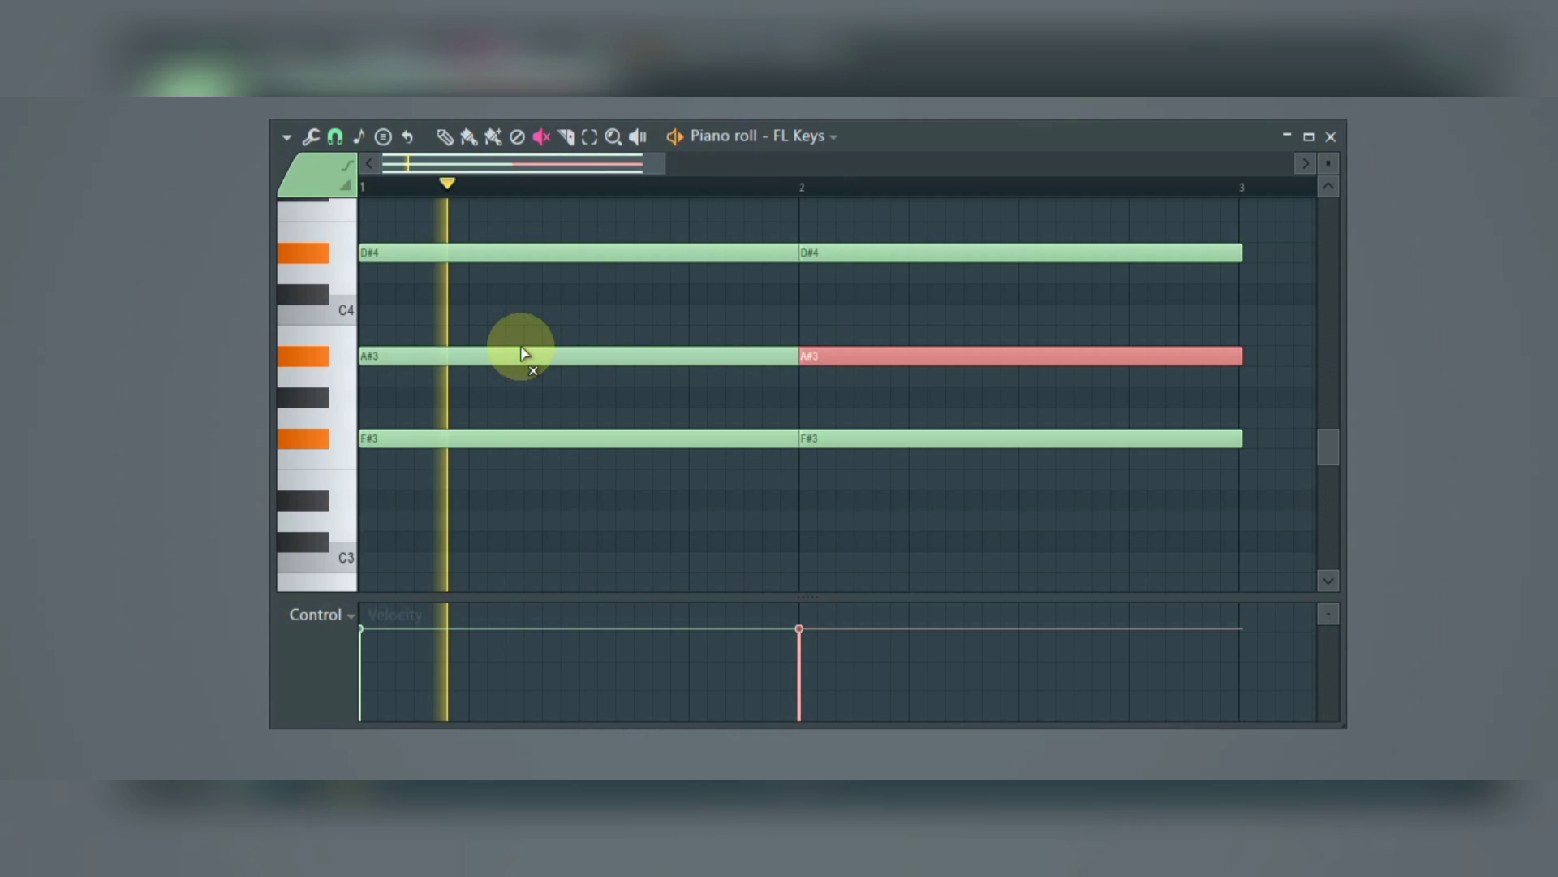
click(880, 355)
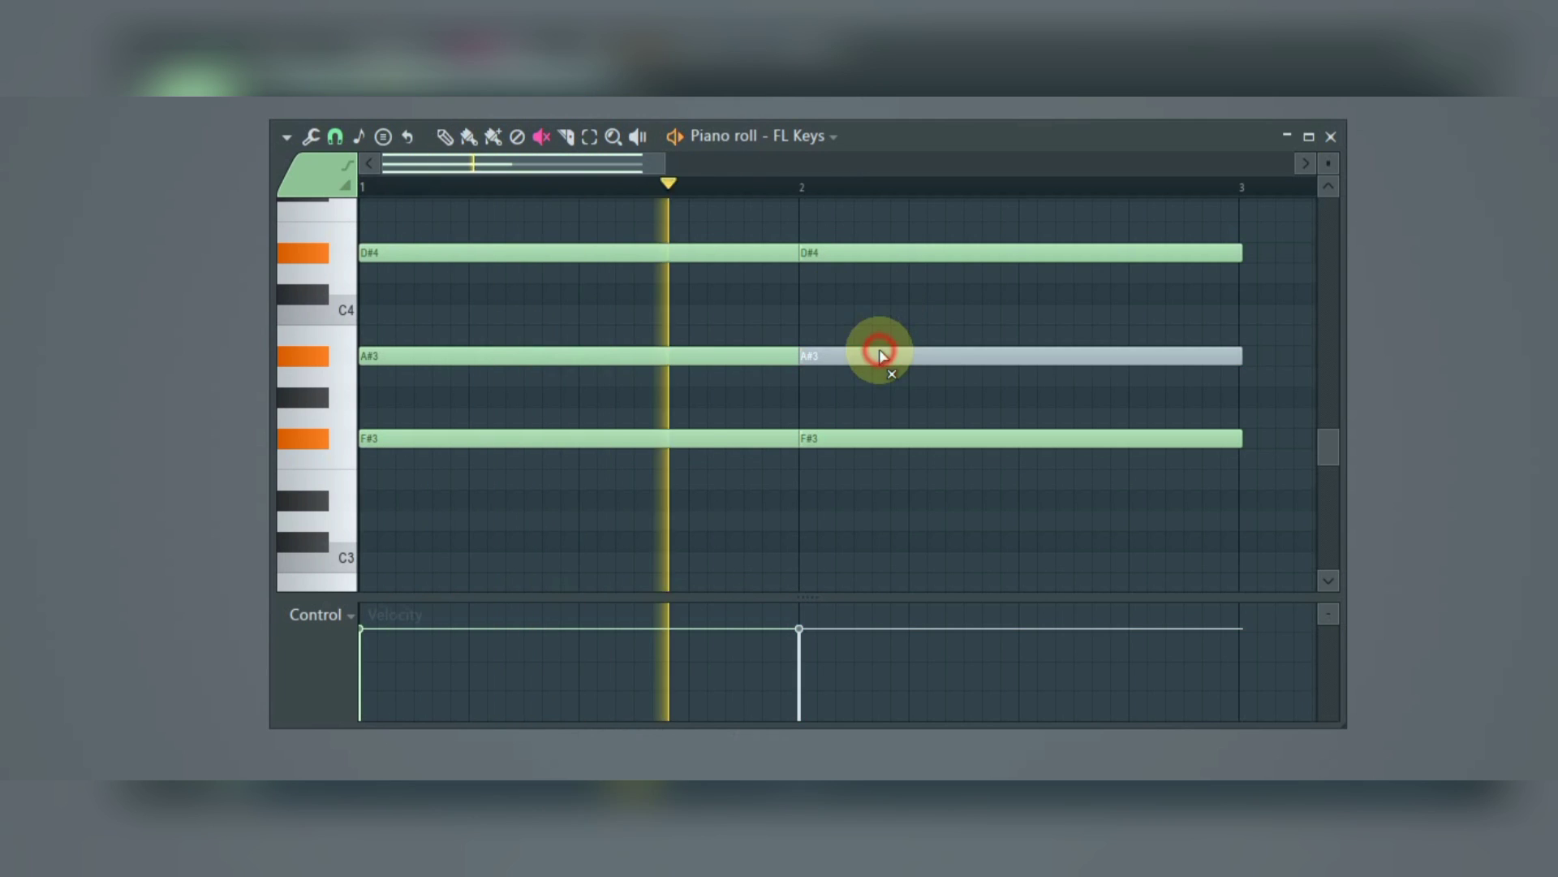
click(909, 254)
mouse_move(684, 213)
mouse_down()
mouse_move(696, 338)
mouse_move(673, 475)
mouse_up()
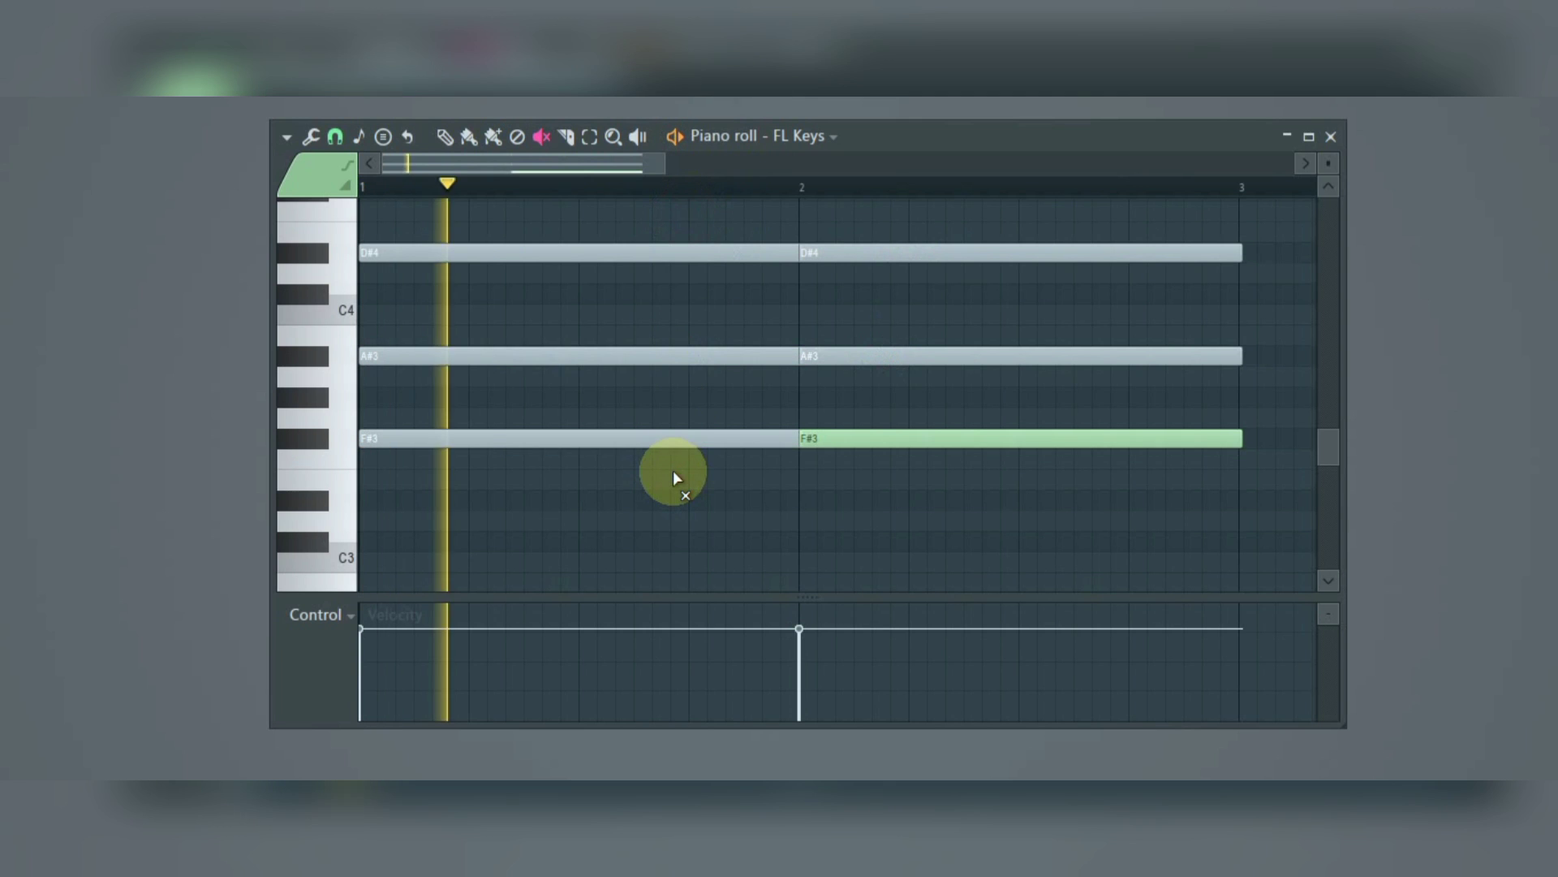
click(850, 438)
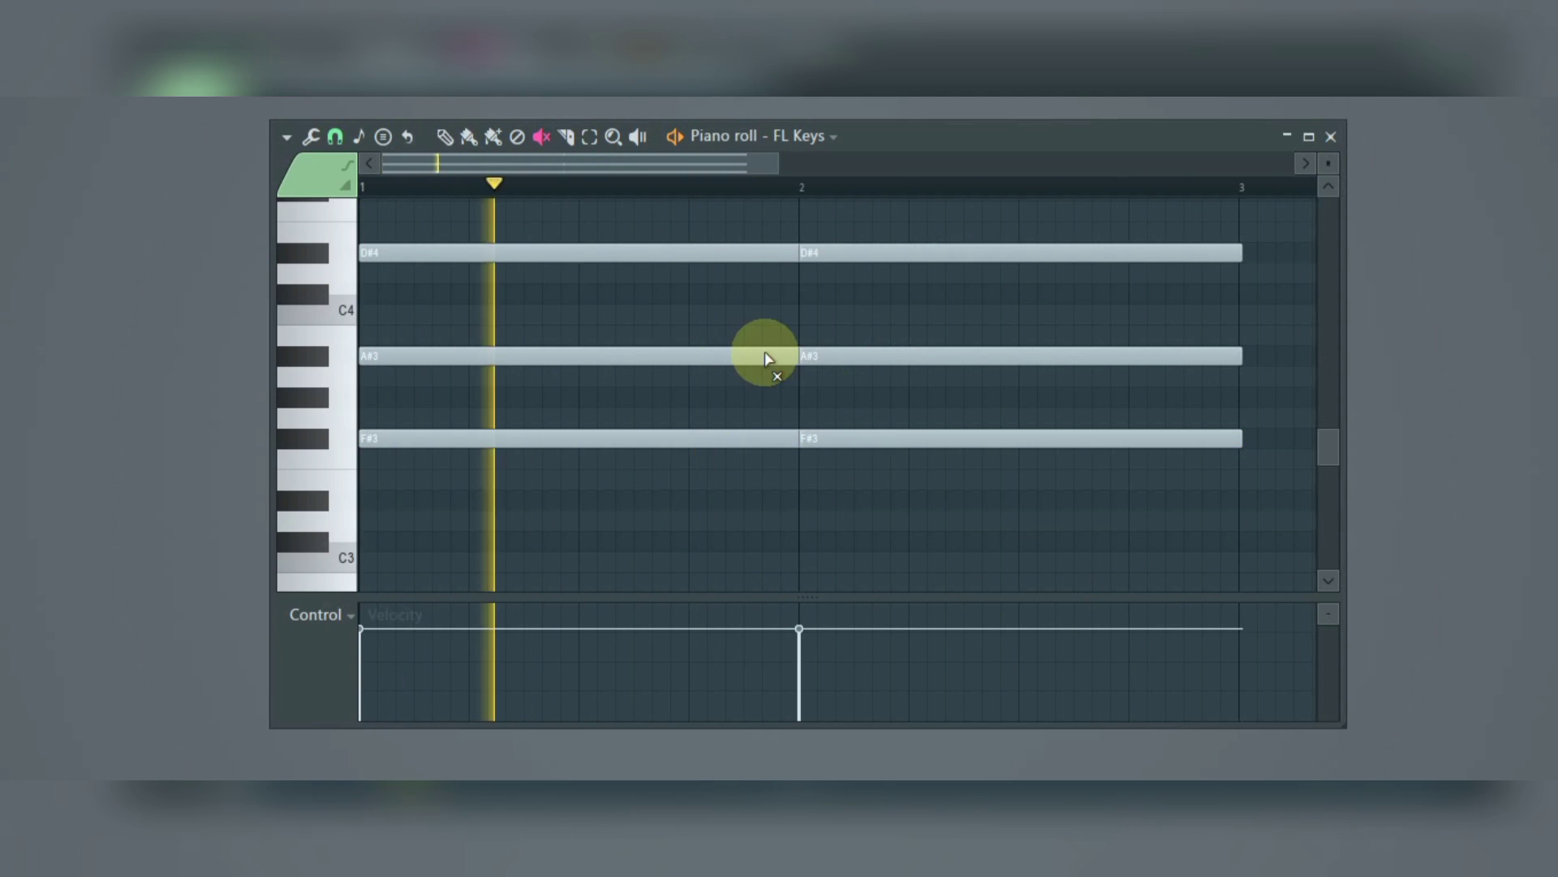
Step: Unmute the bar-2 and bar-1 chords, then toggle muting on the bar-2 chord again
drag(869, 248, 865, 459)
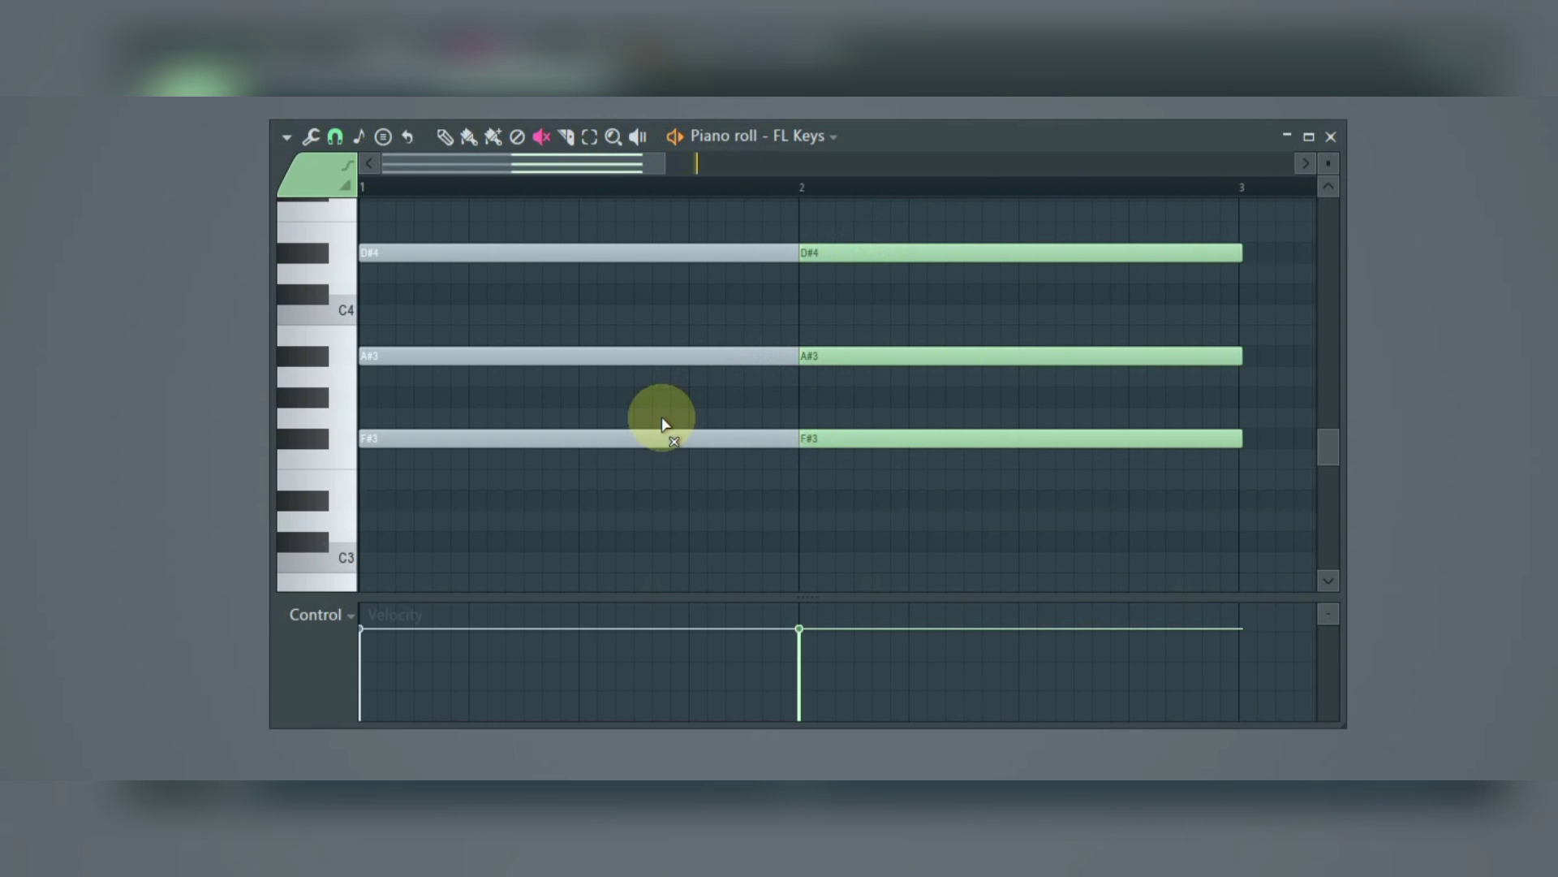
drag(644, 444, 644, 244)
mouse_move(899, 241)
mouse_down()
mouse_move(911, 455)
mouse_move(922, 251)
mouse_up()
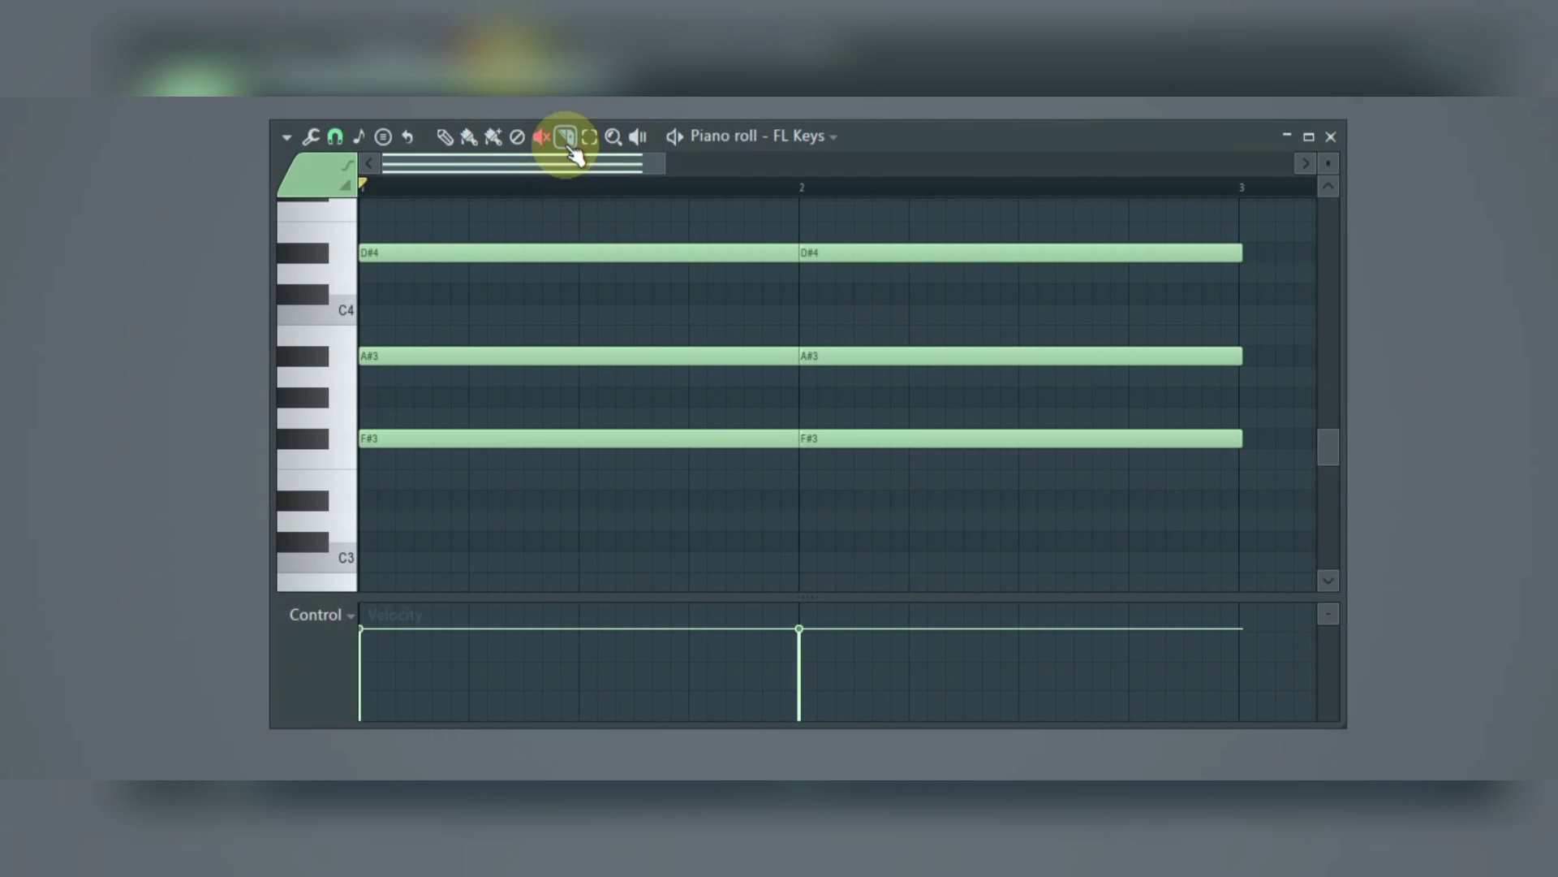
Step: Slice the chord notes at the second beat and the D#4 a beat later, then play
click(566, 138)
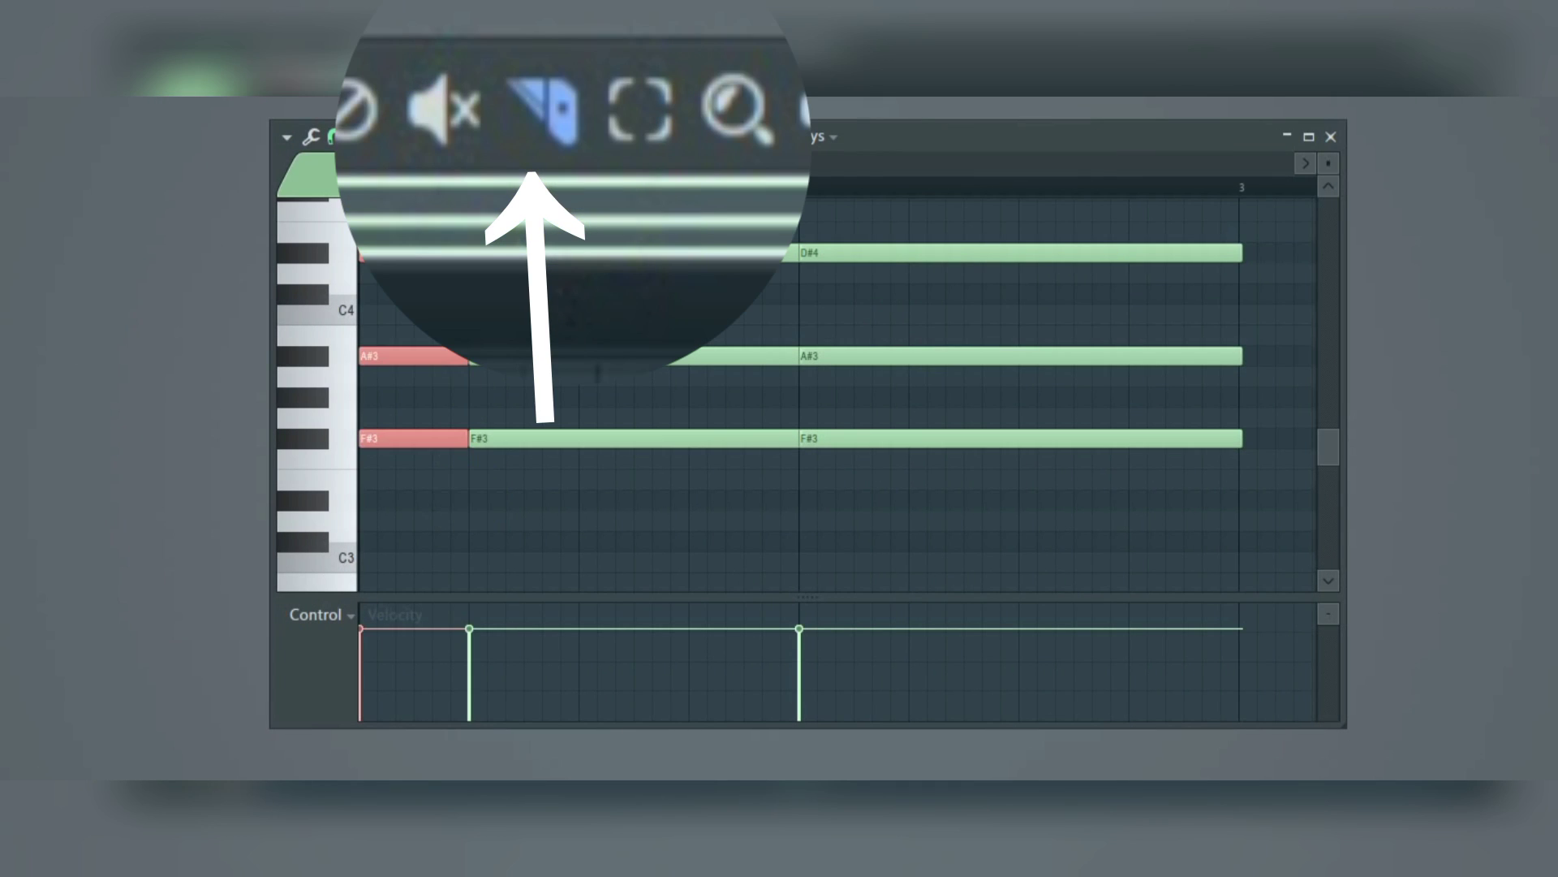
drag(584, 281, 586, 281)
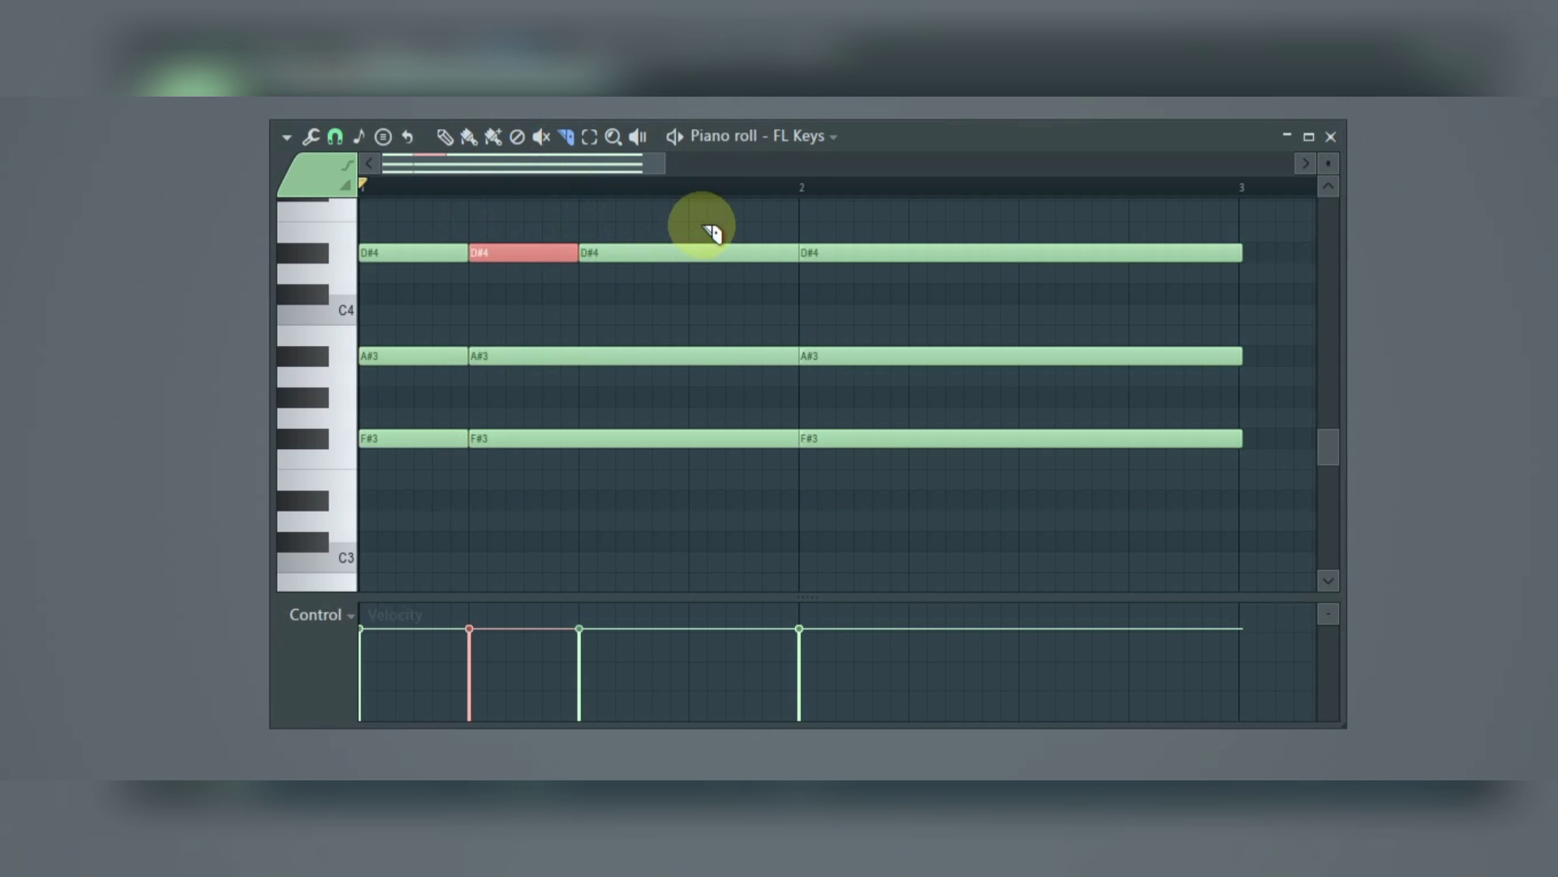
drag(690, 309, 691, 318)
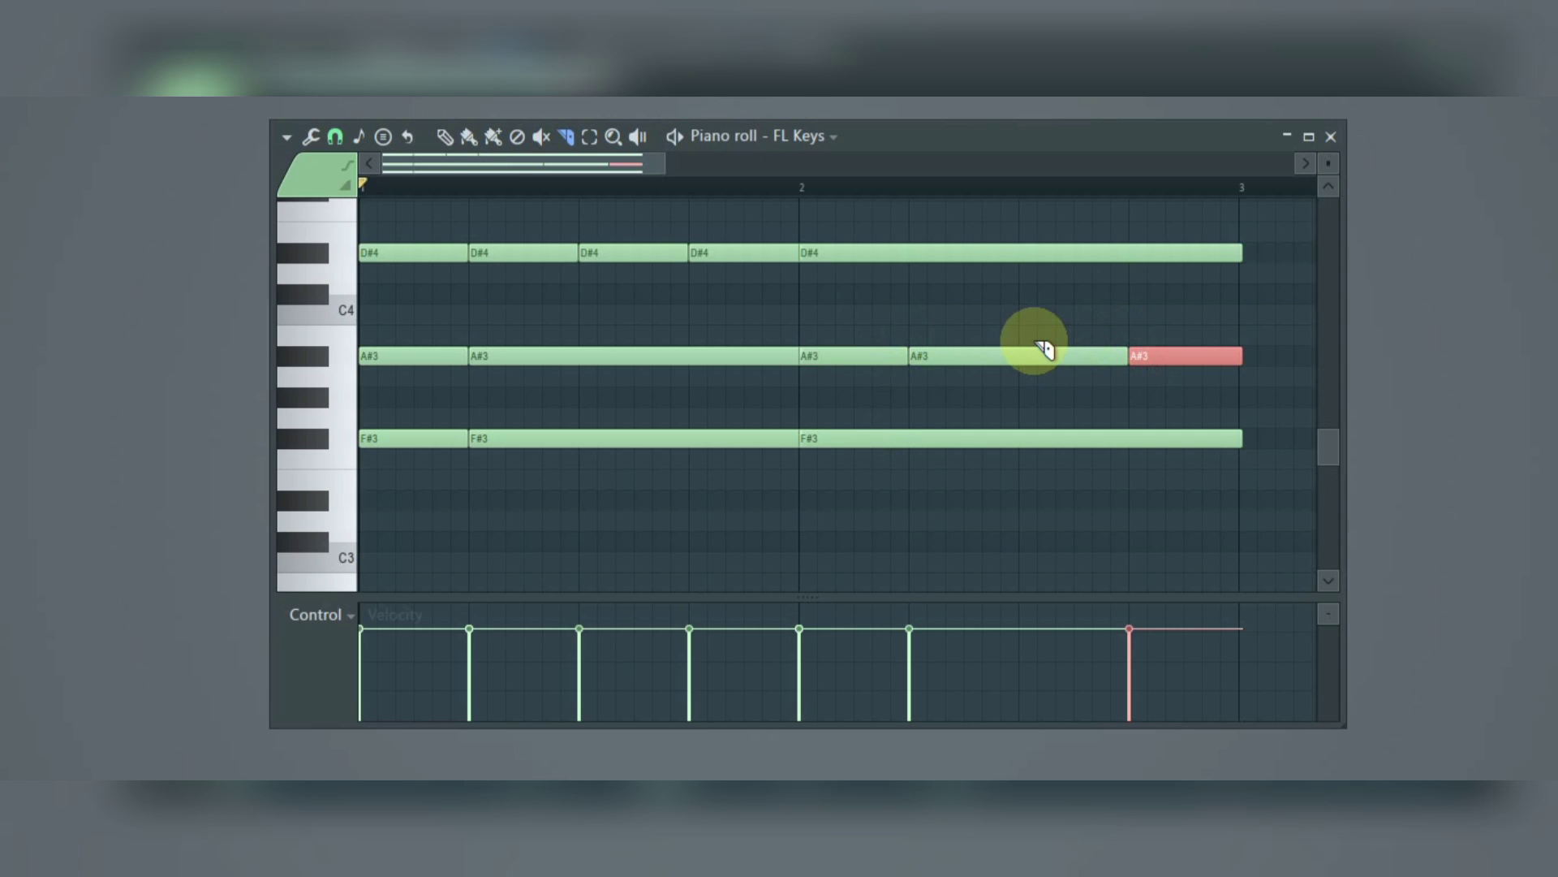
key(space)
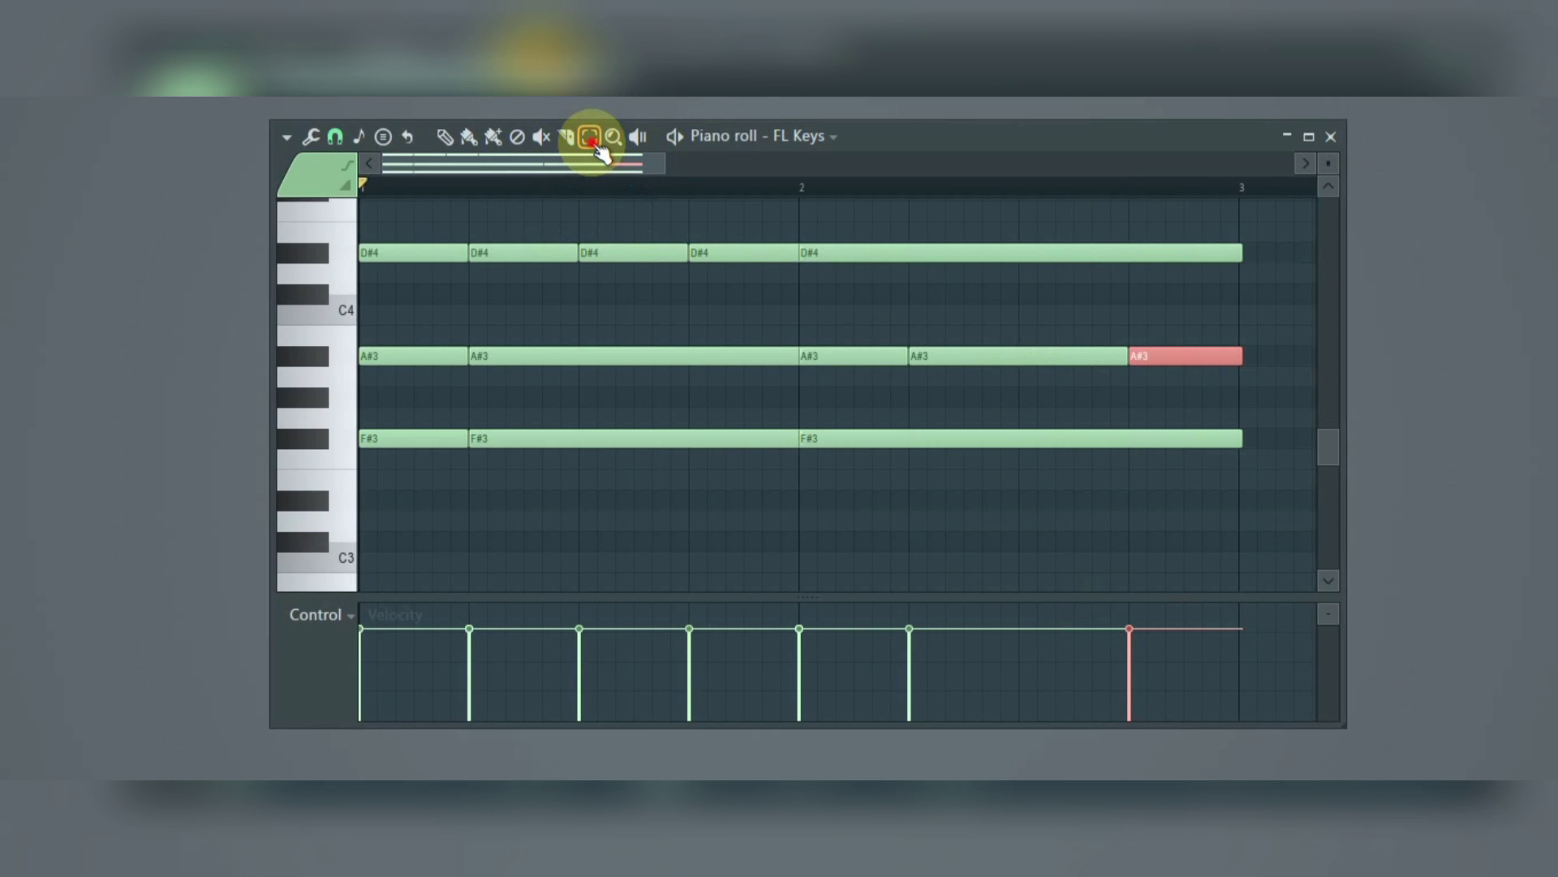
Step: Drag-select the chord notes, then reselect only the D#4 row of pieces
click(590, 138)
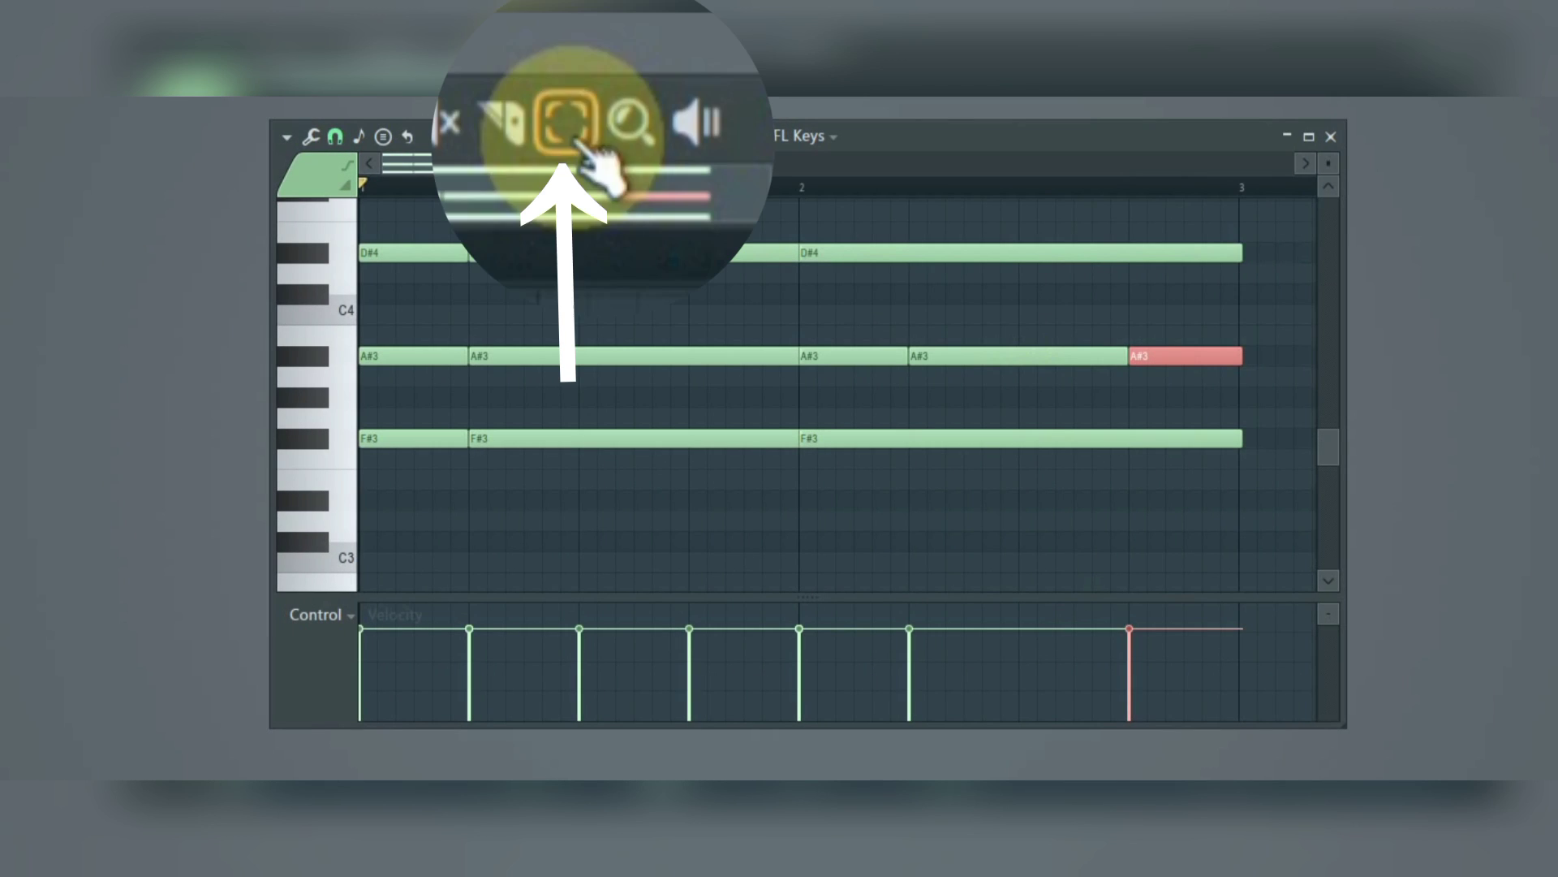
drag(421, 479, 1194, 198)
drag(586, 396, 1073, 329)
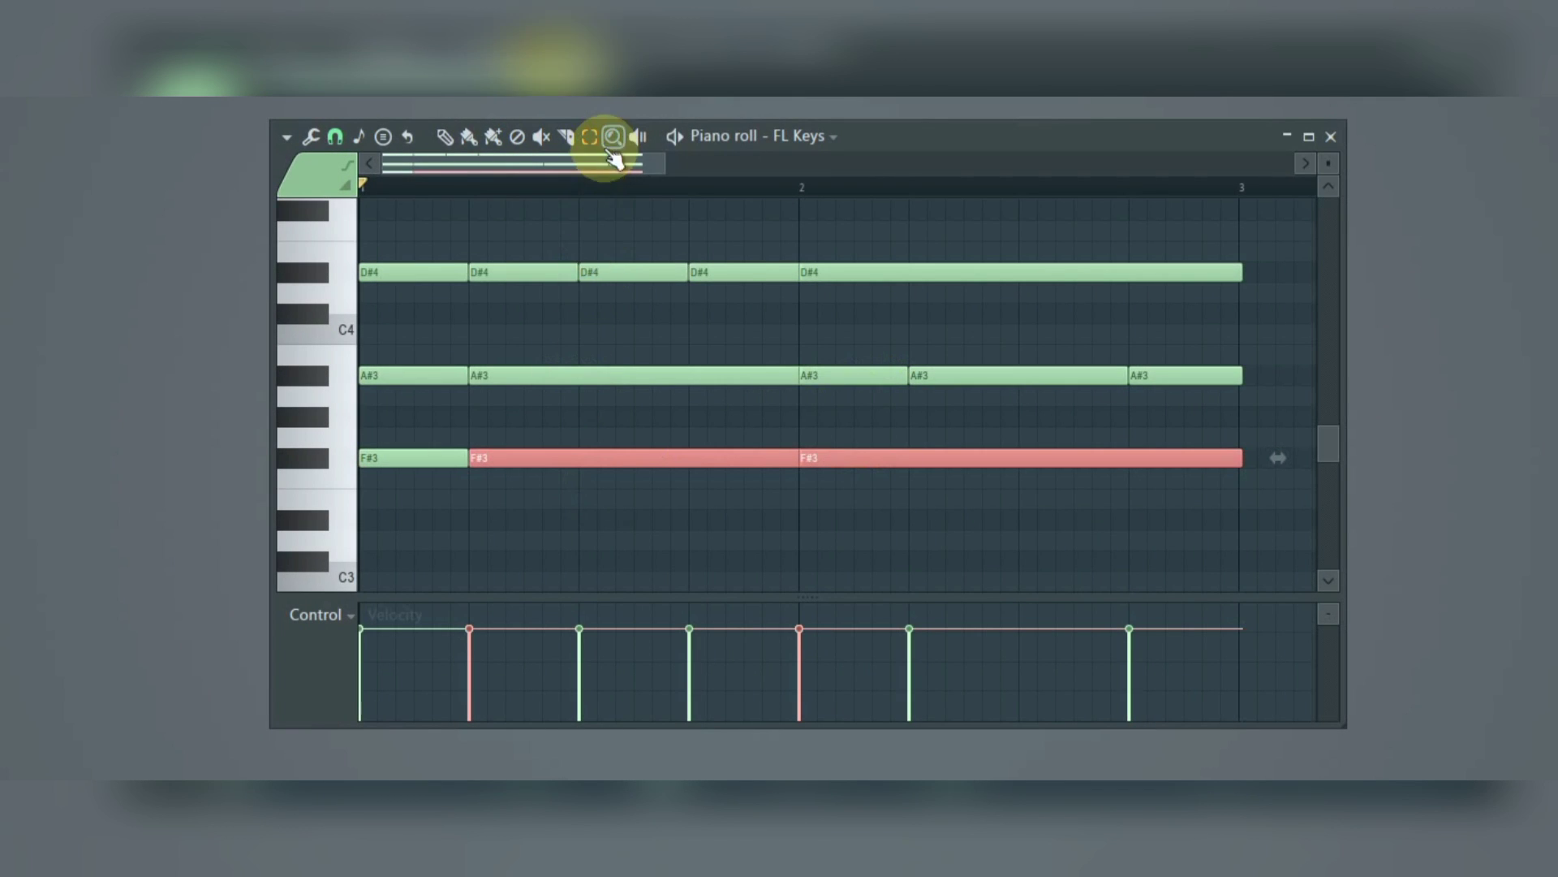
click(613, 151)
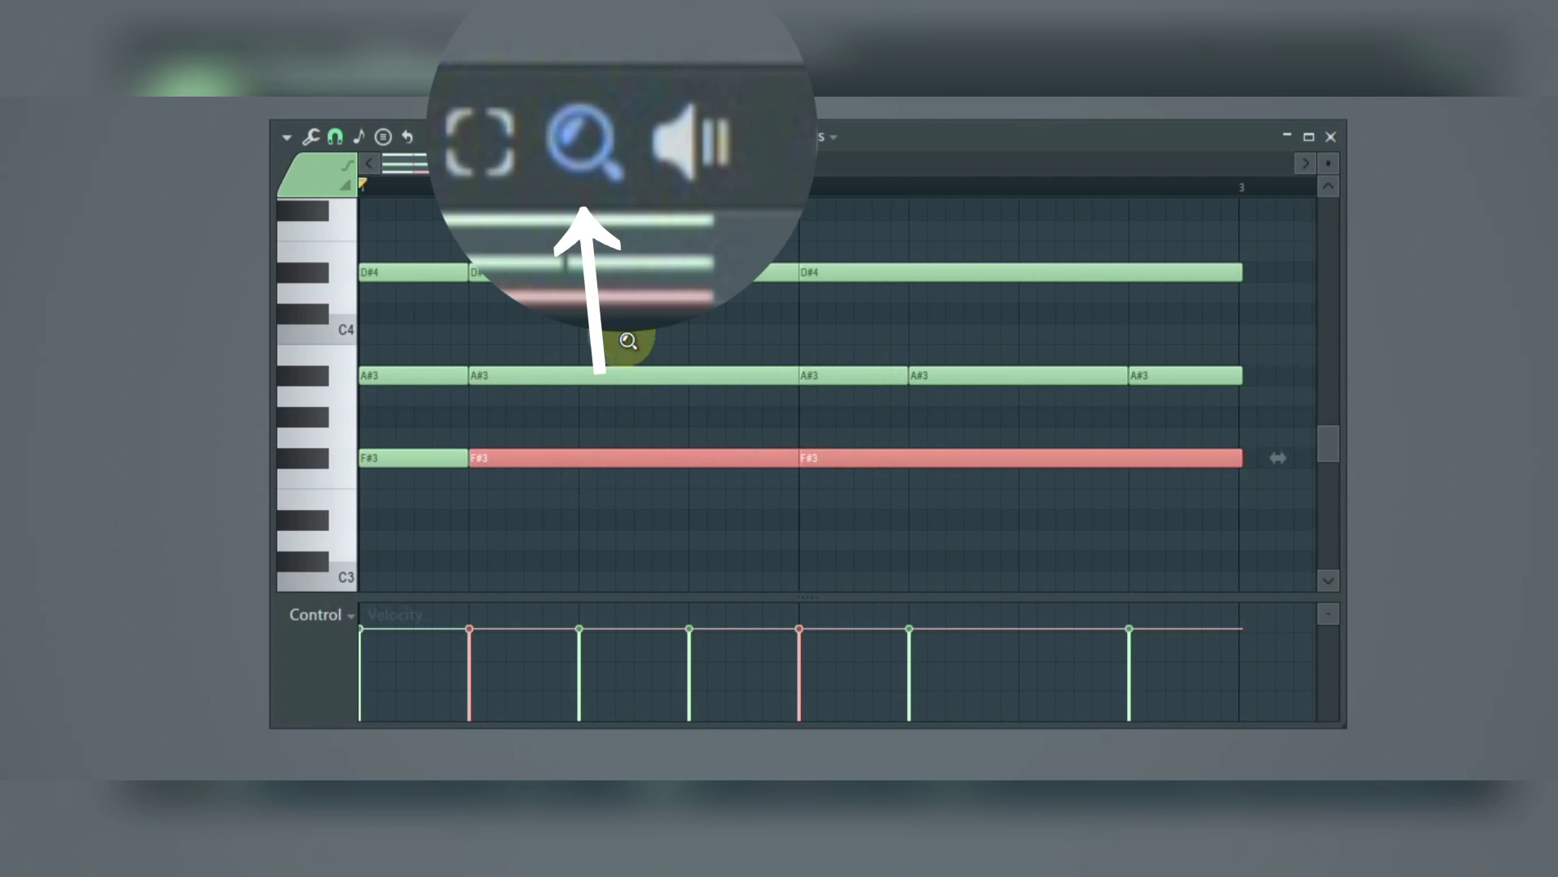
right_click(567, 411)
drag(567, 411, 612, 417)
click(612, 411)
right_click(617, 414)
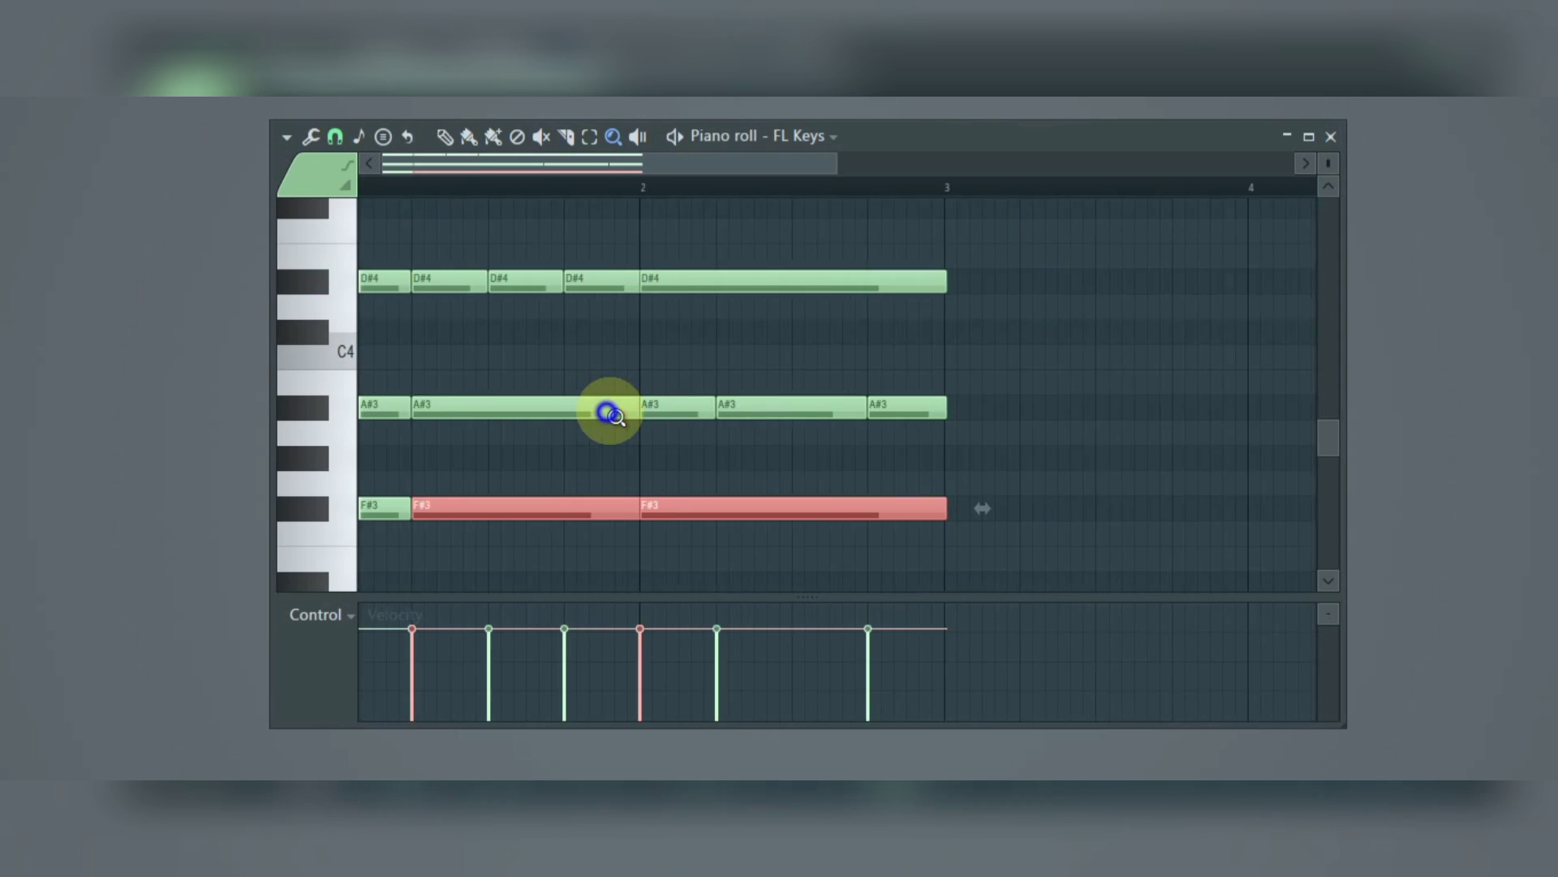
click(614, 414)
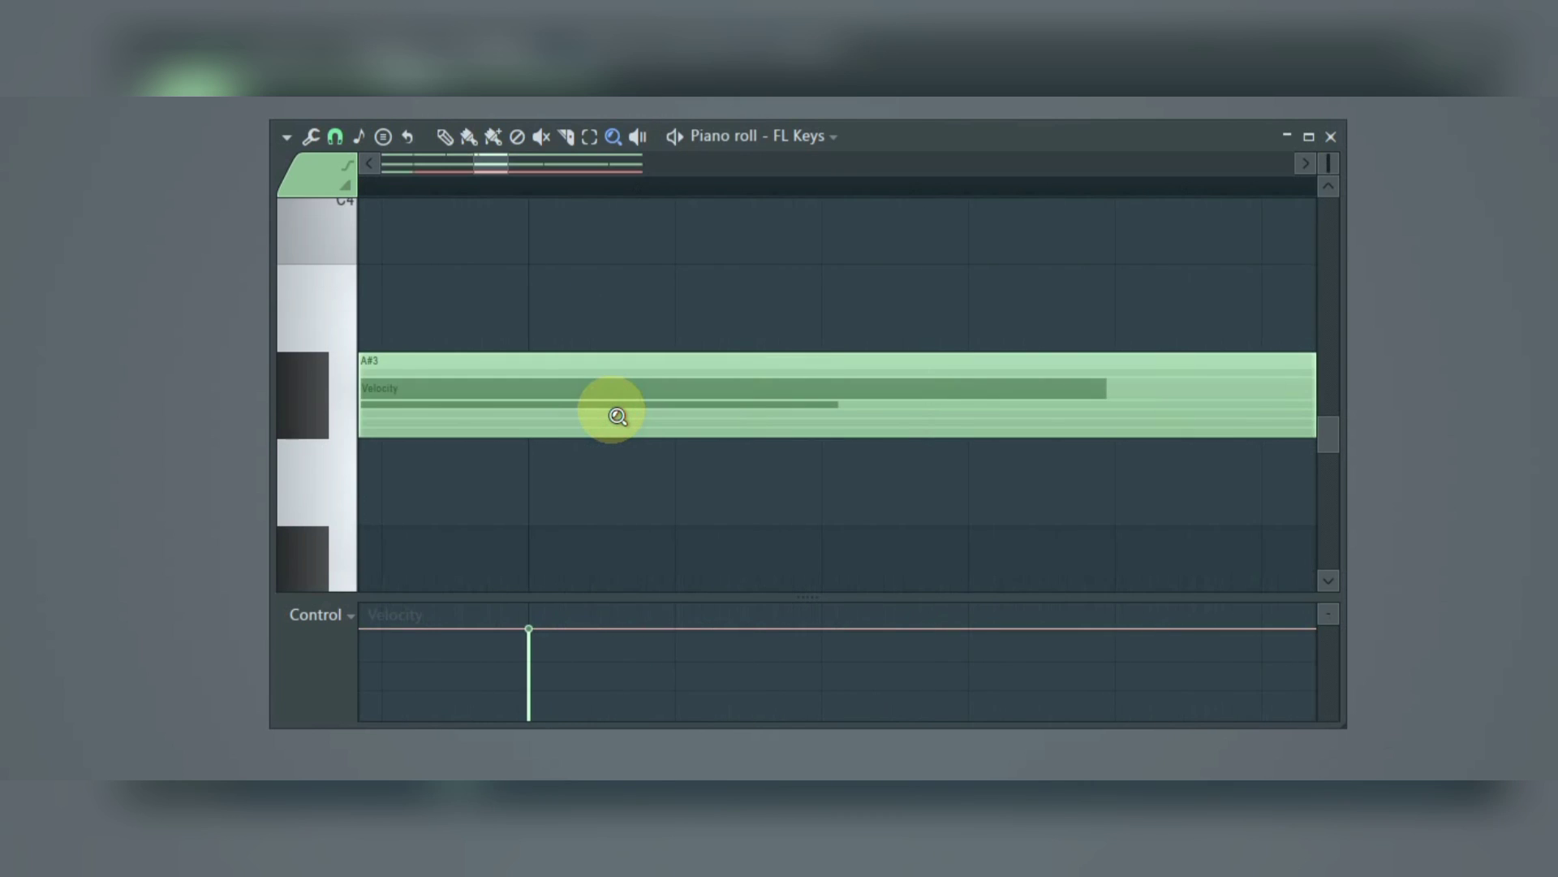
right_click(614, 412)
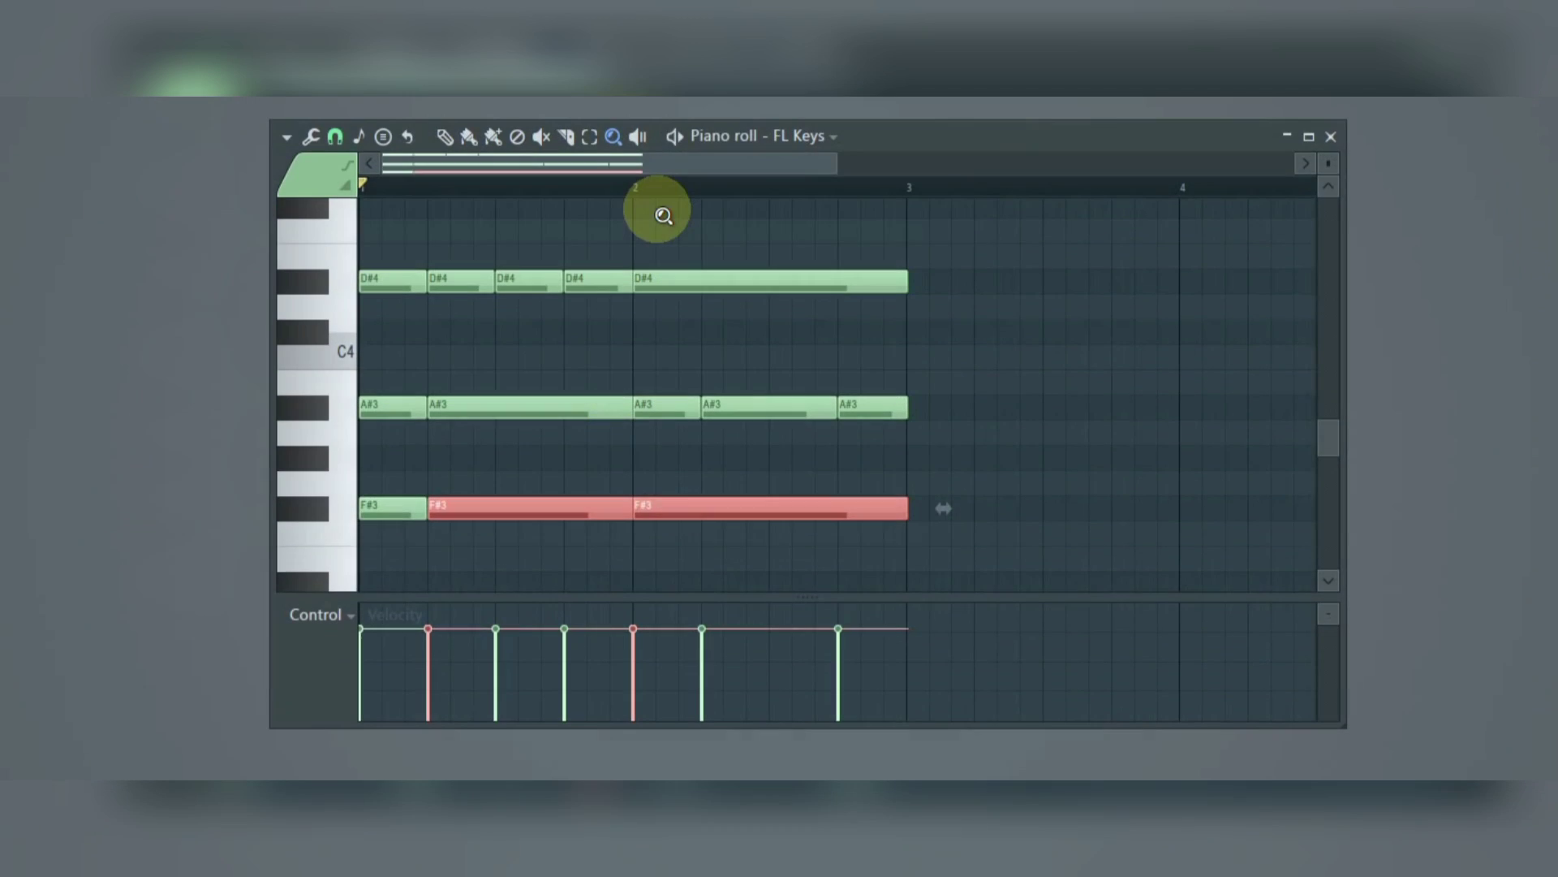
click(638, 355)
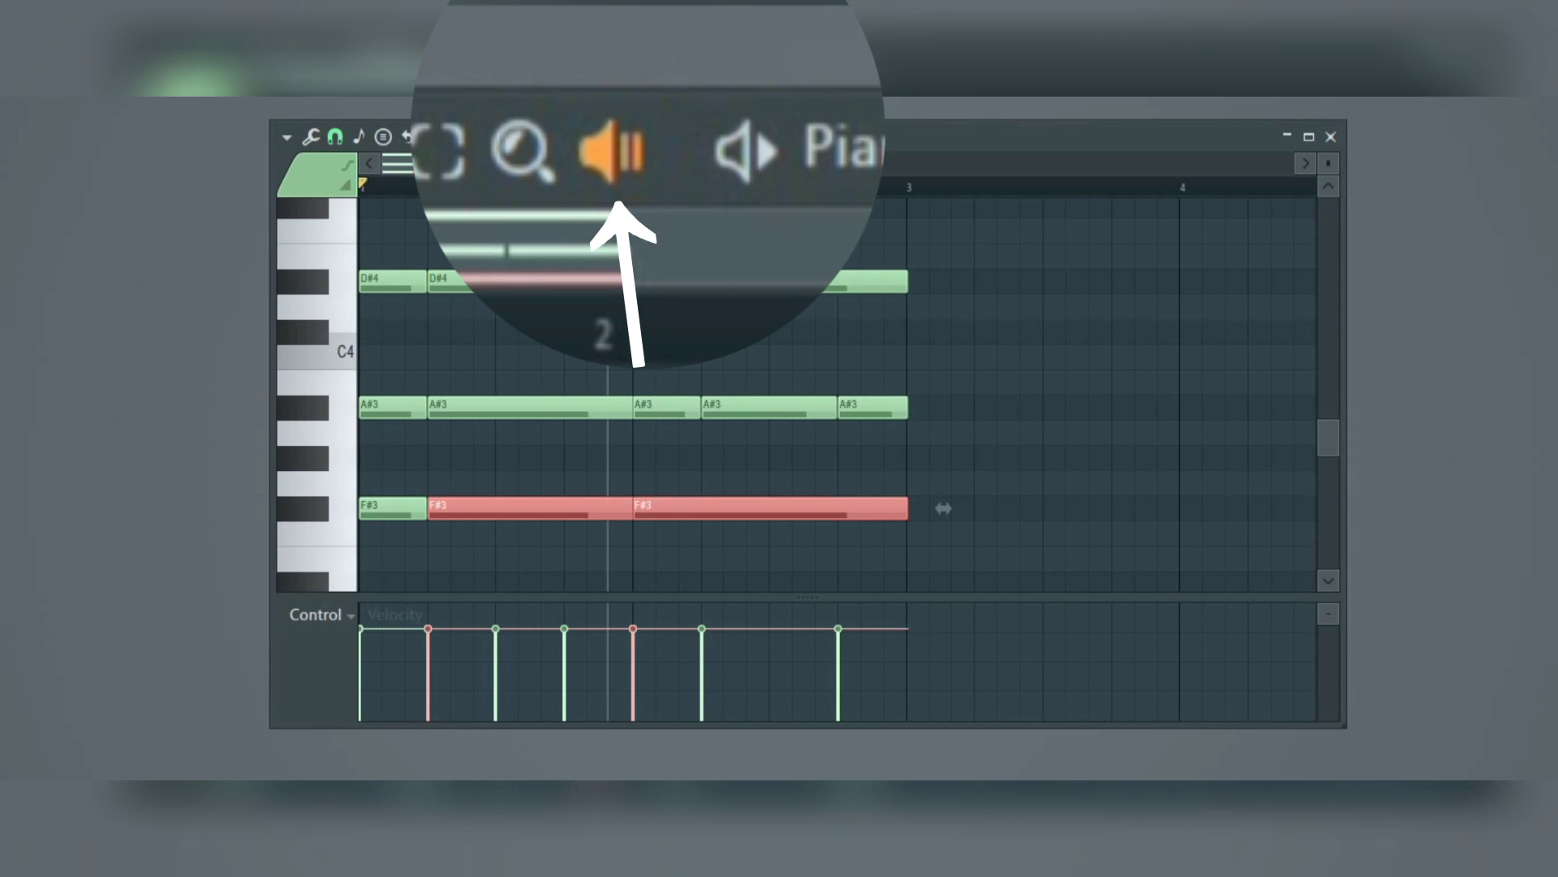
click(608, 262)
drag(607, 262, 598, 515)
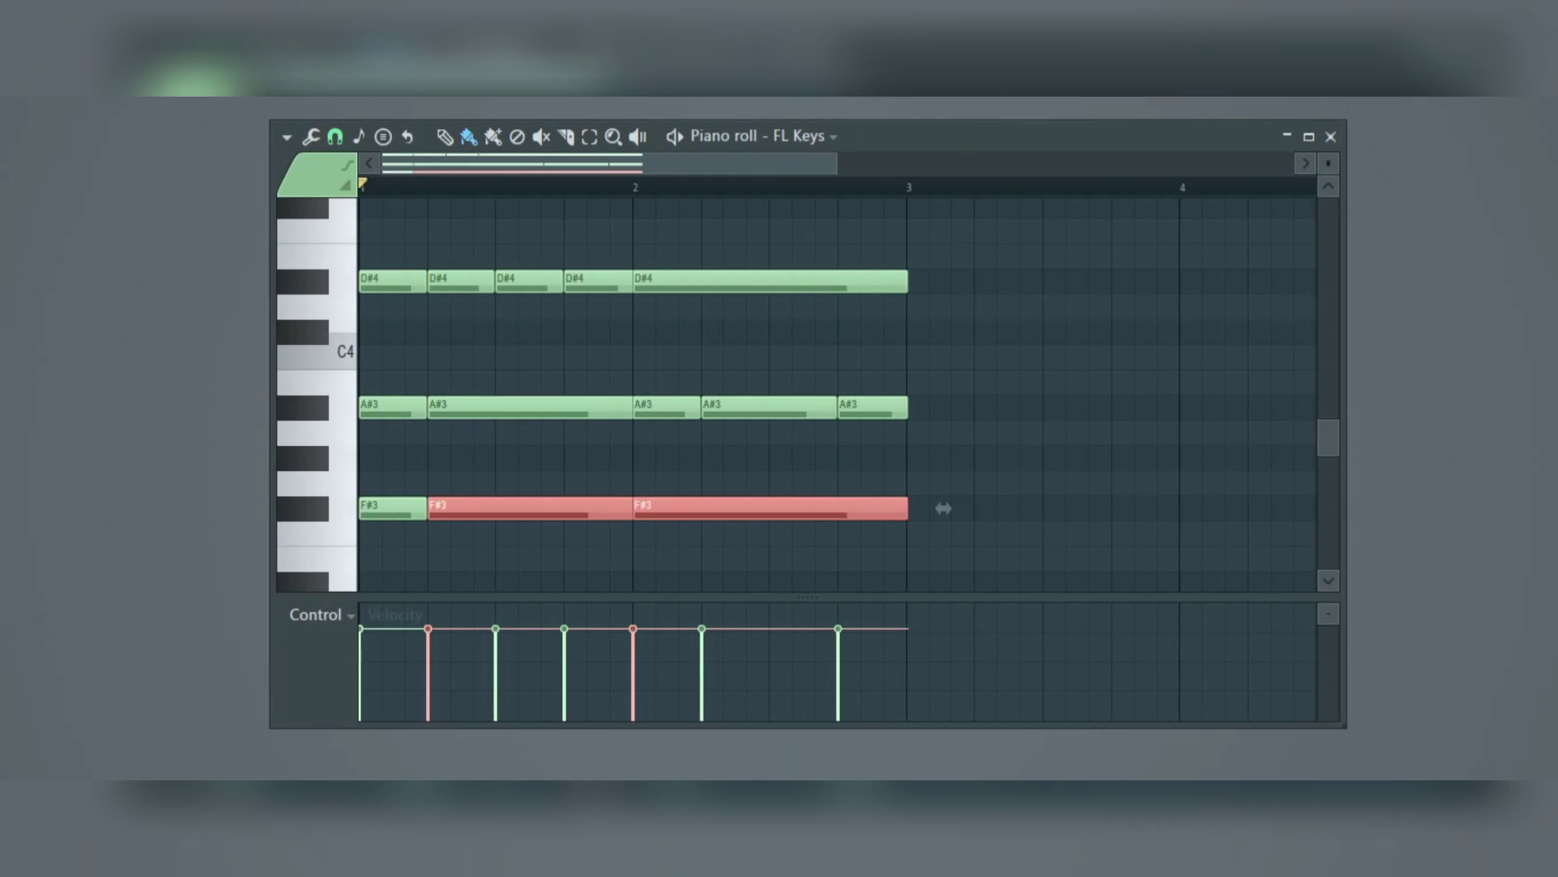
Step: Switch the piano roll to the Snare (5) channel and add a note there
click(811, 138)
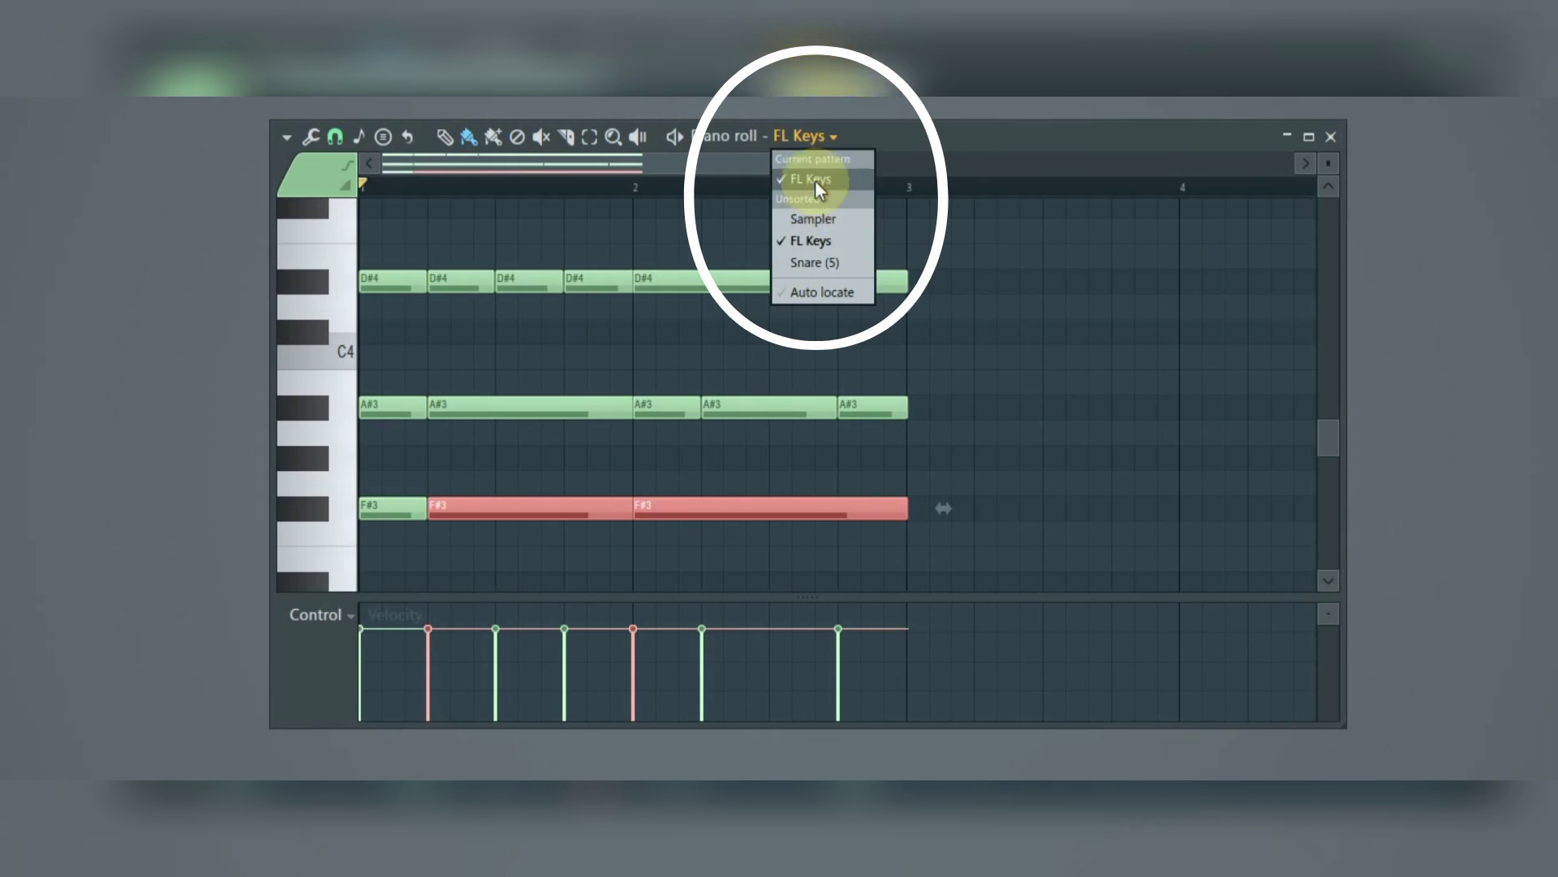
click(820, 261)
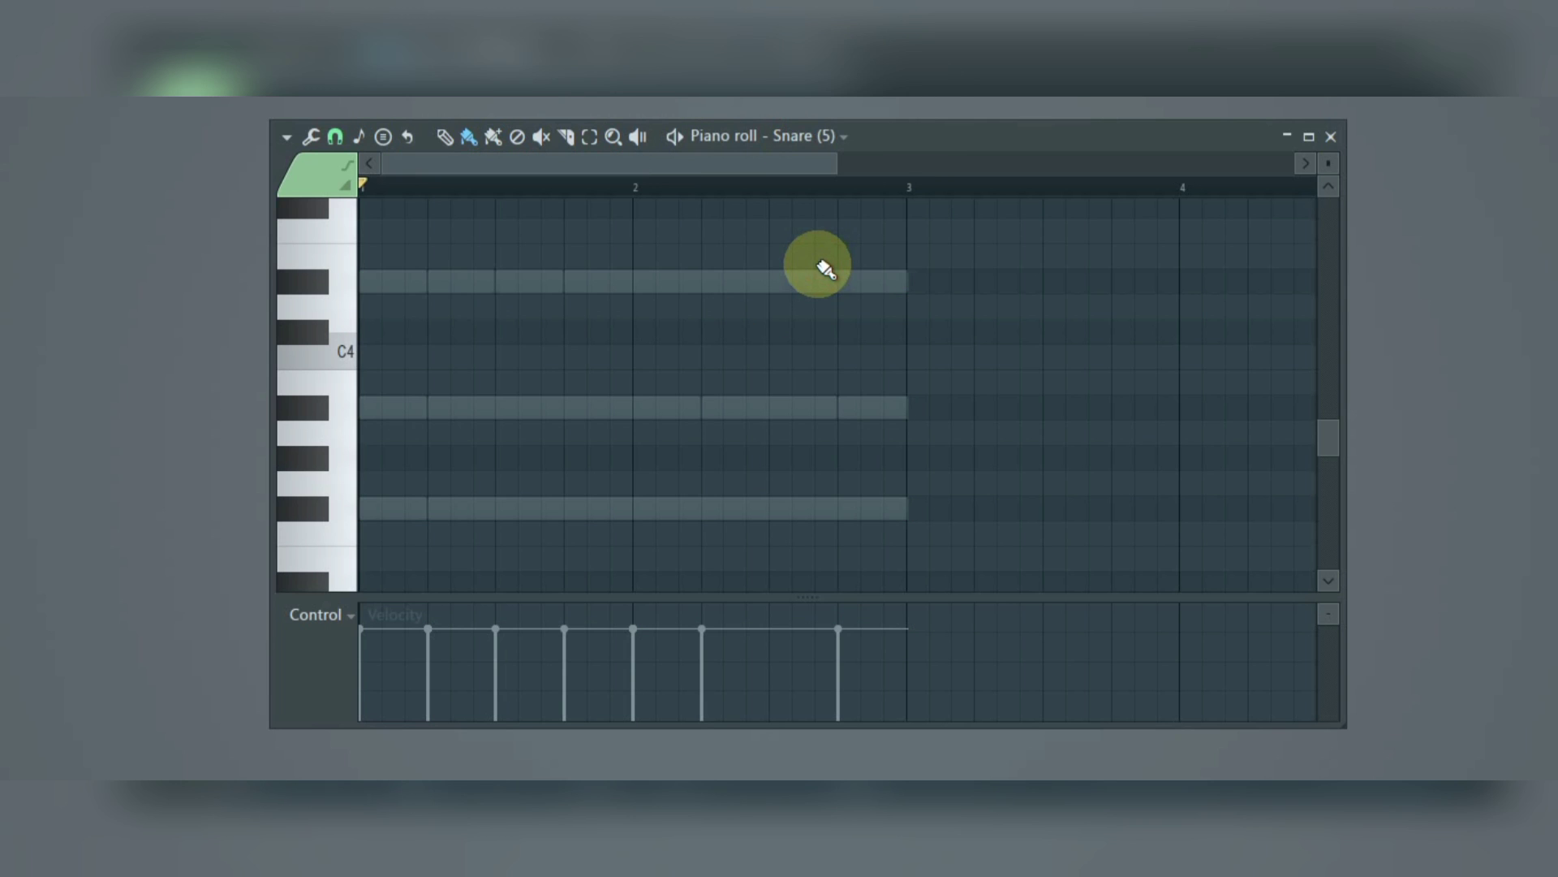
click(698, 282)
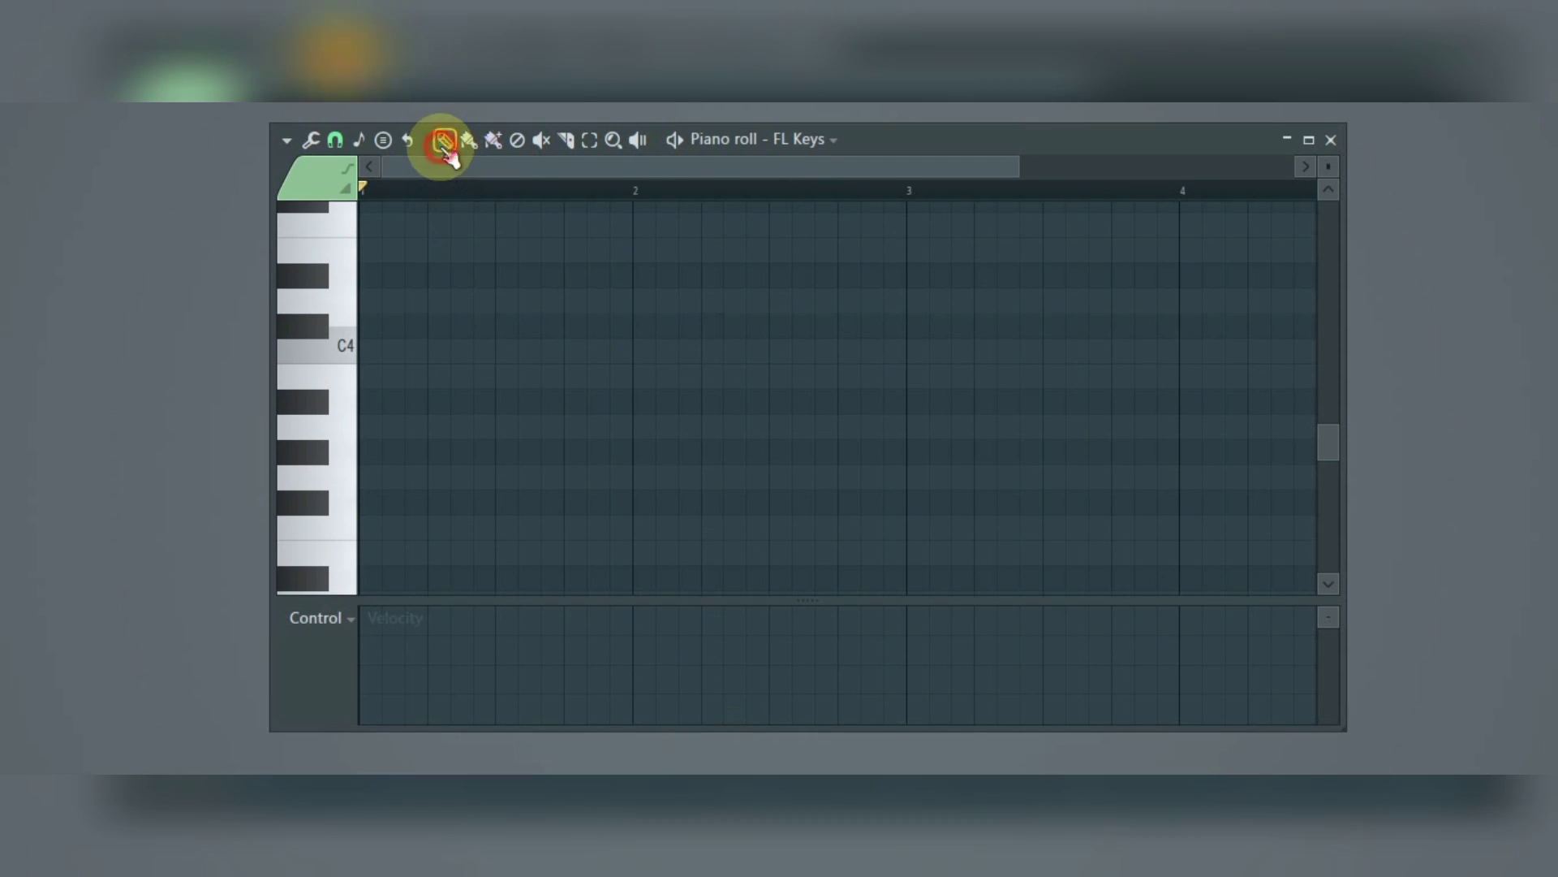
Step: Draw an A#3 note at the start of bar 1 and a G#3 note just below it
click(376, 403)
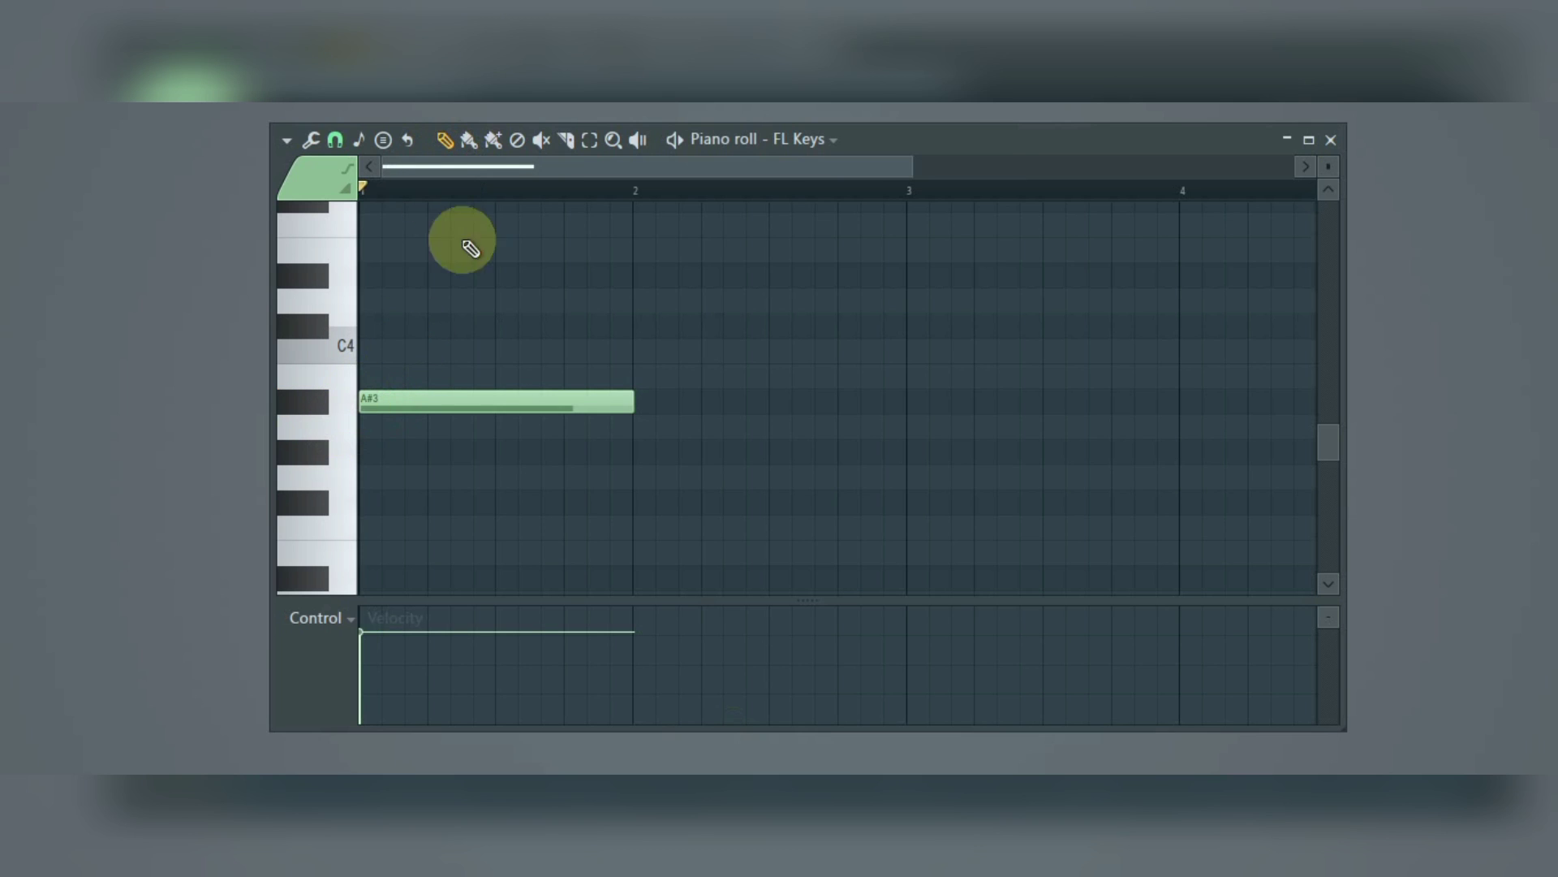
click(469, 143)
click(382, 452)
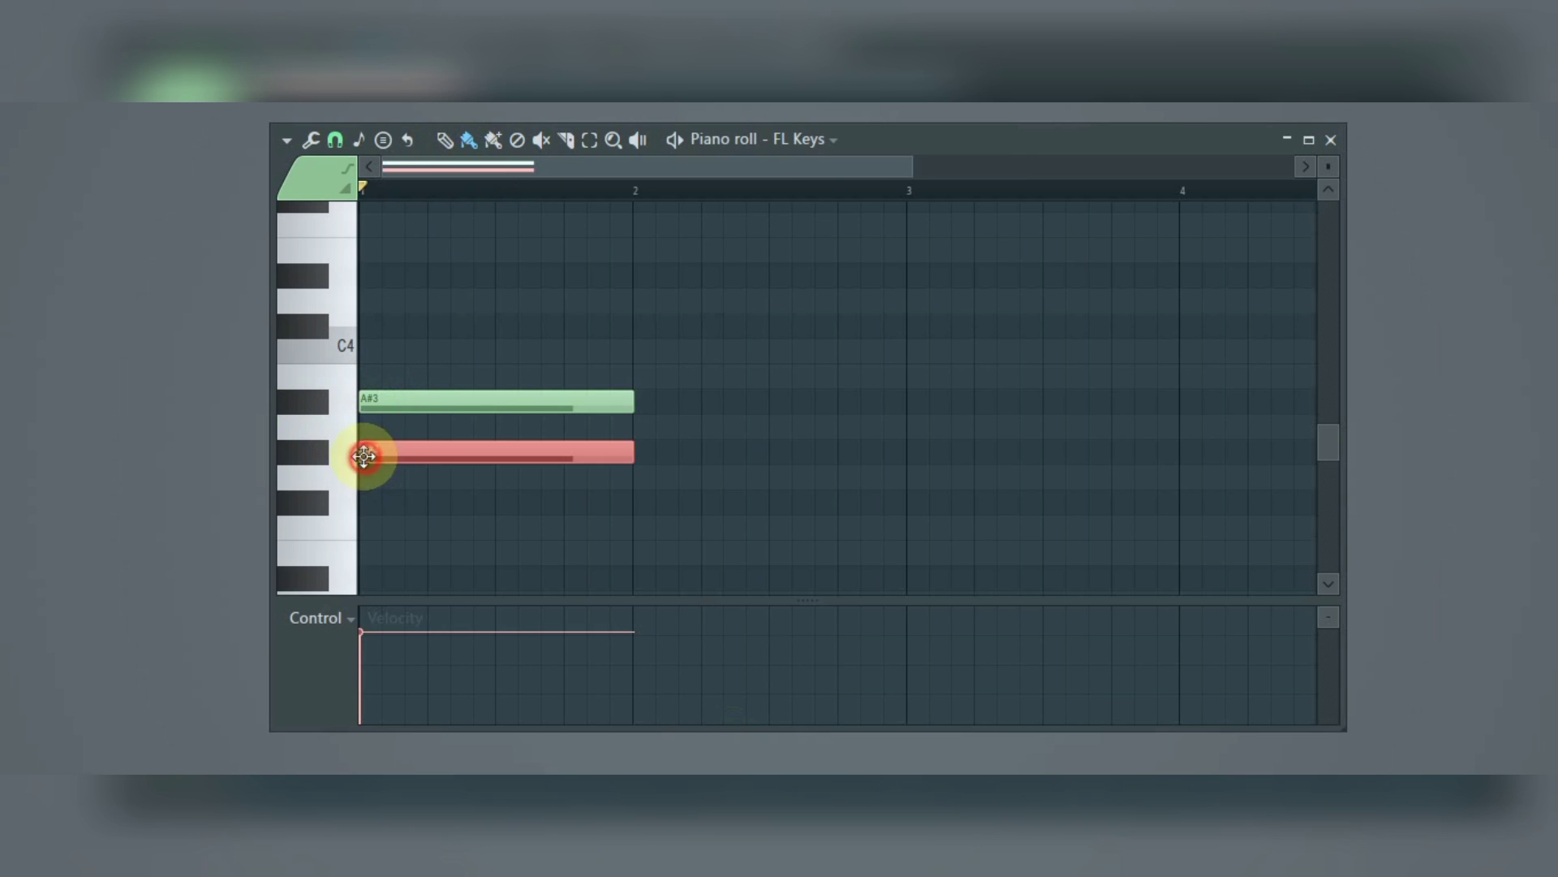
Step: Paint a run of short notes below G#3, then erase them along with the G#3 and A#3 notes
click(492, 141)
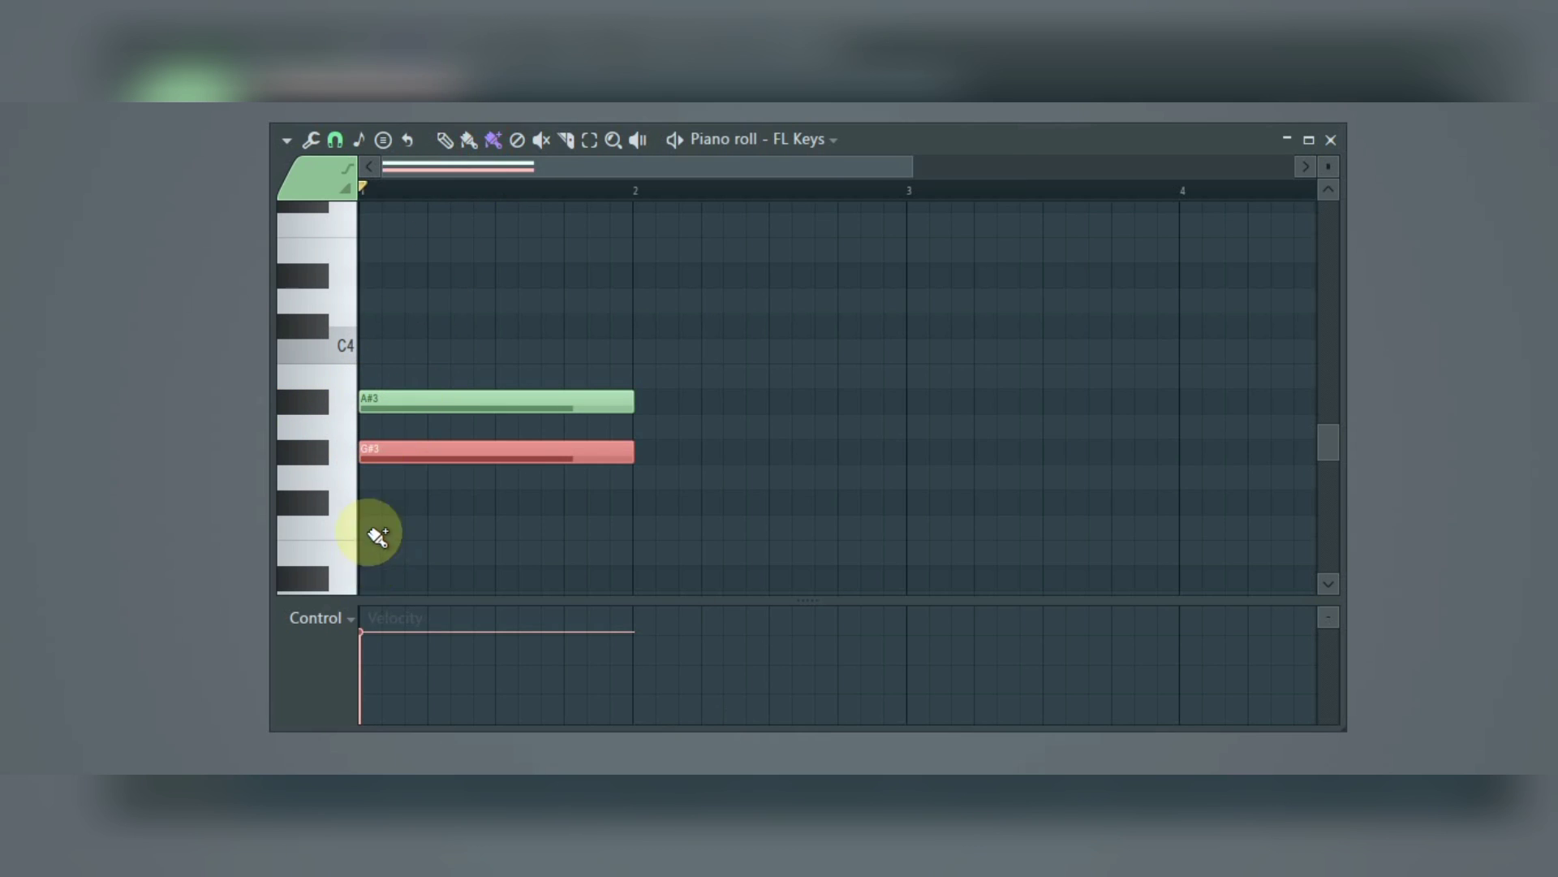
drag(366, 504, 626, 509)
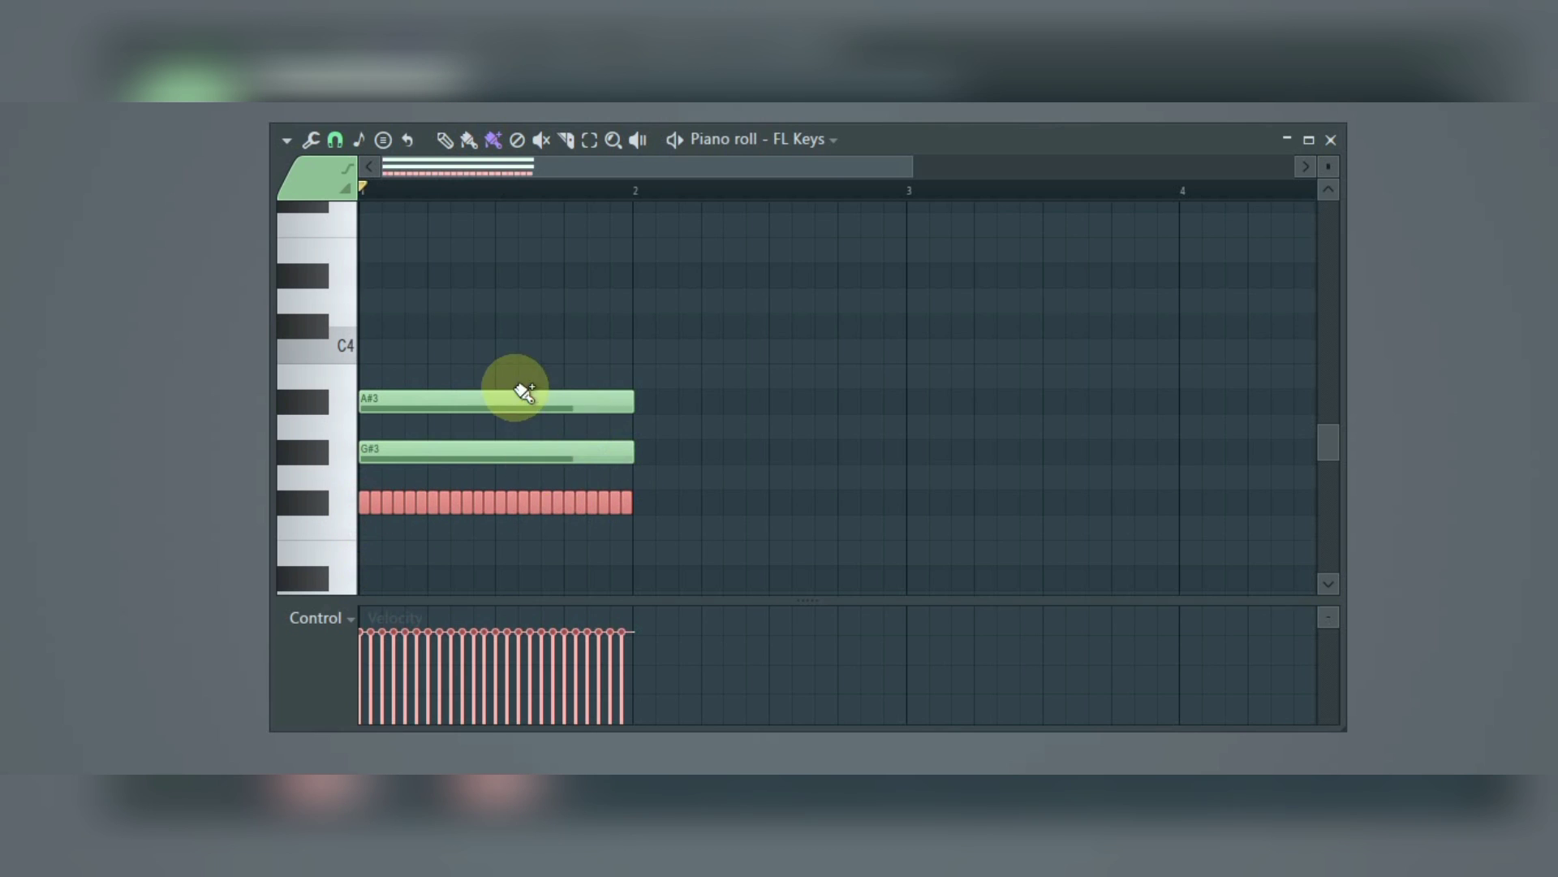
right_click(525, 563)
drag(571, 503, 376, 524)
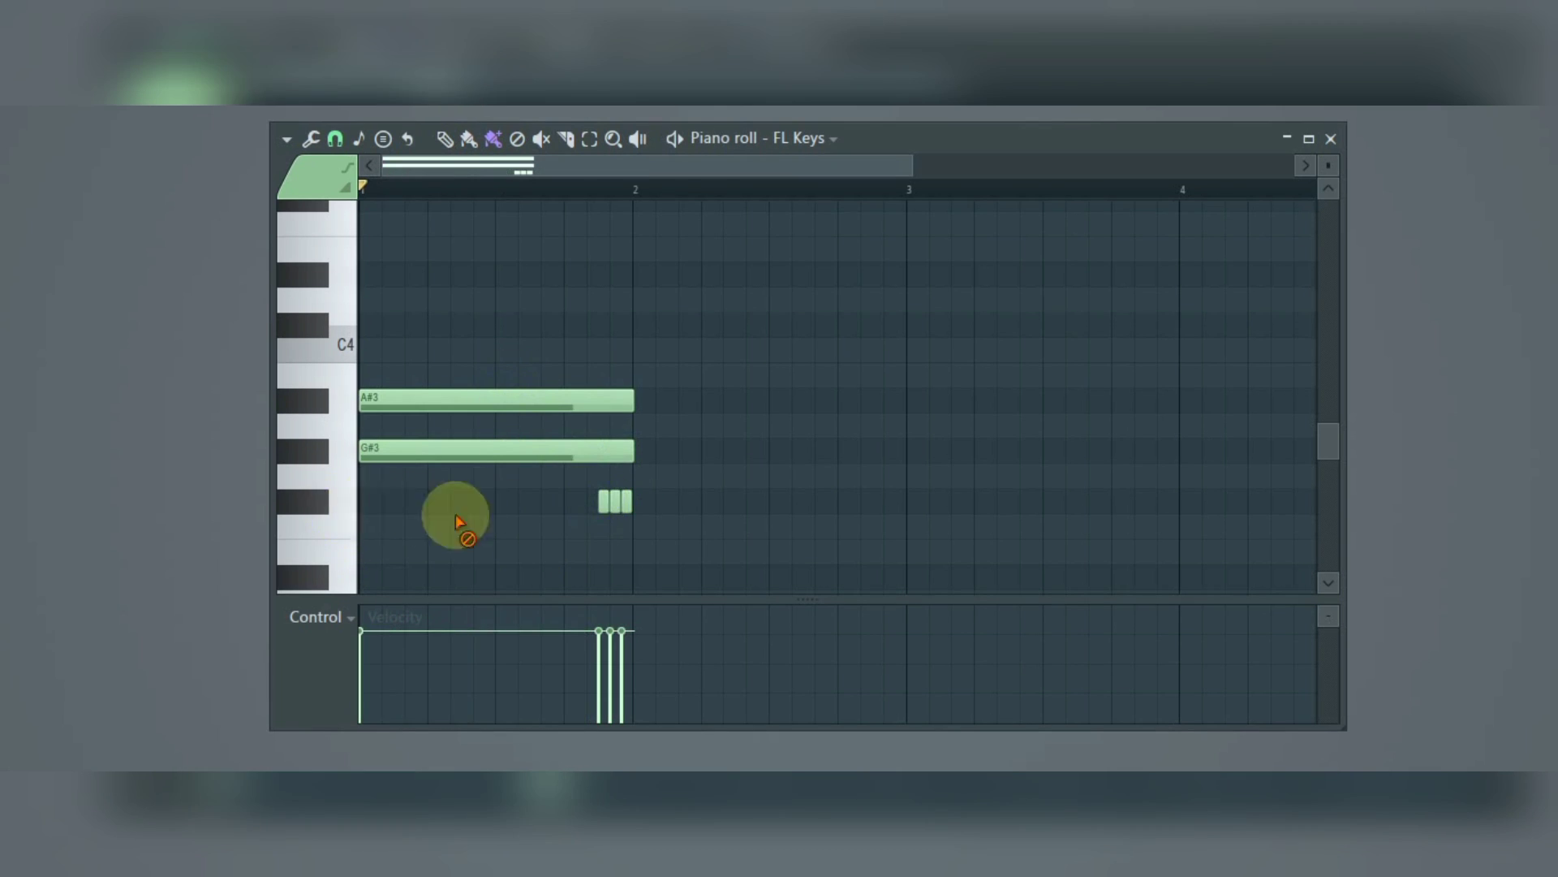
drag(503, 550, 629, 533)
right_click(549, 451)
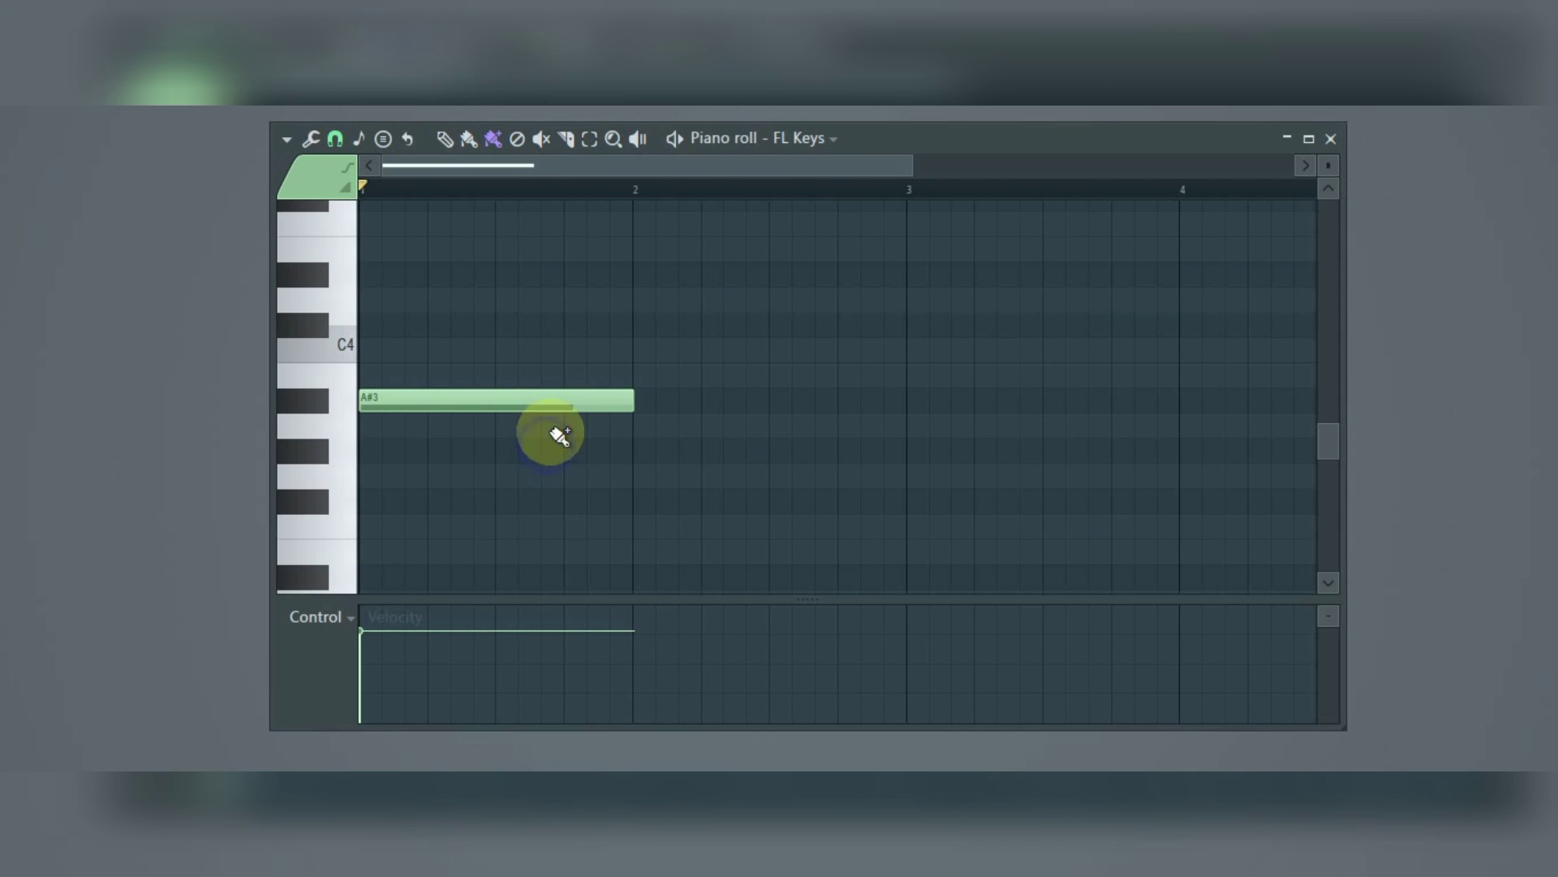
right_click(546, 400)
Step: Redraw an A#3 note at bar 1 and stretch it into bar 2
key(b)
click(394, 398)
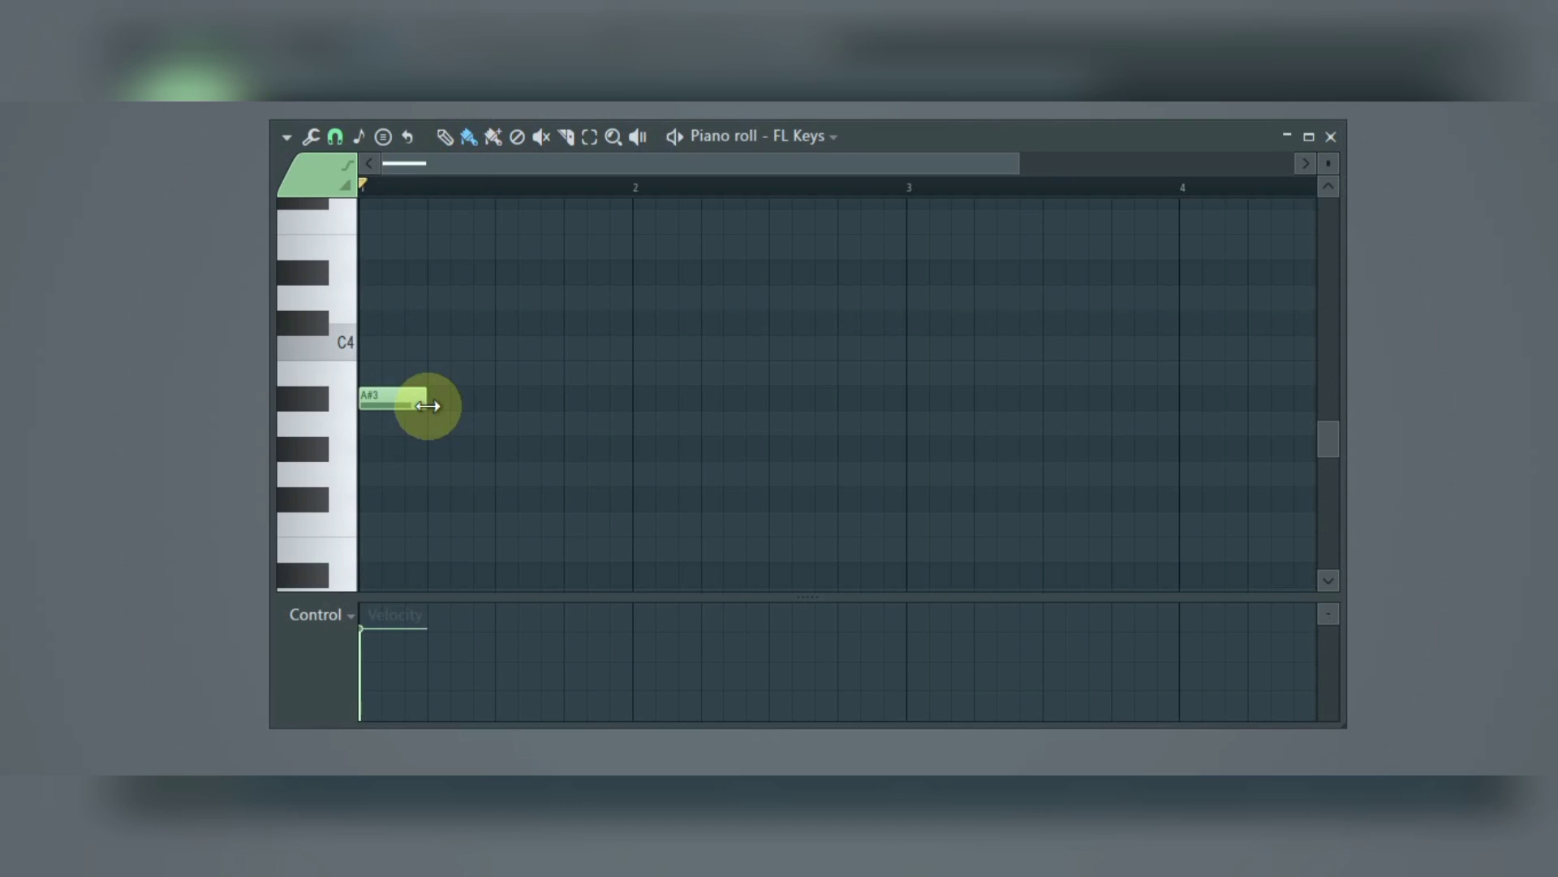
drag(501, 413, 630, 508)
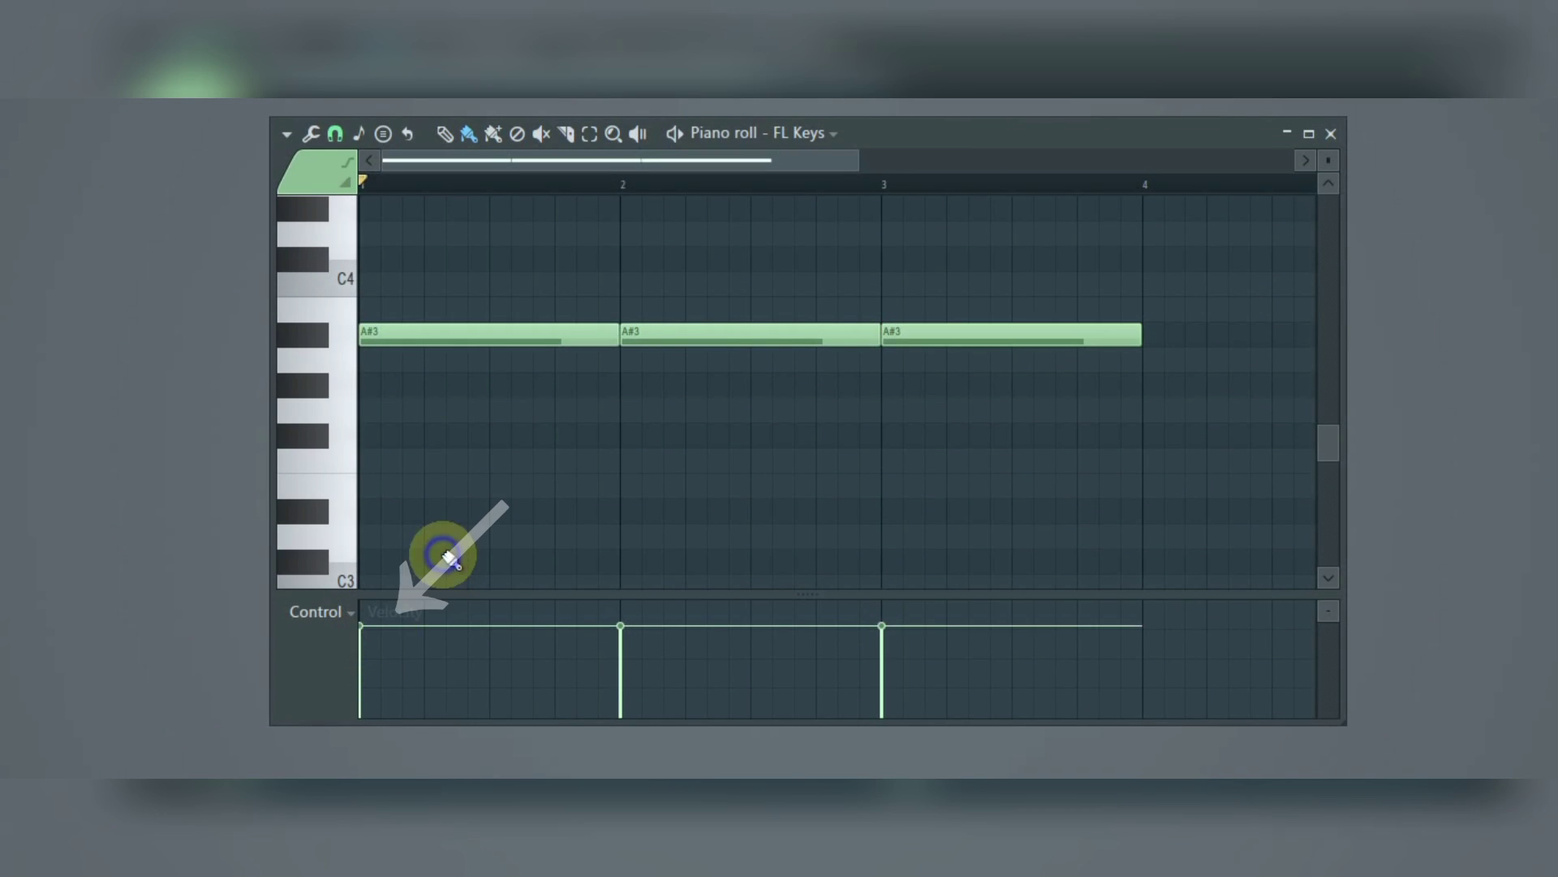
Step: Show note velocity in the control lane and drag the first A#3 note's velocity bar lower
click(333, 617)
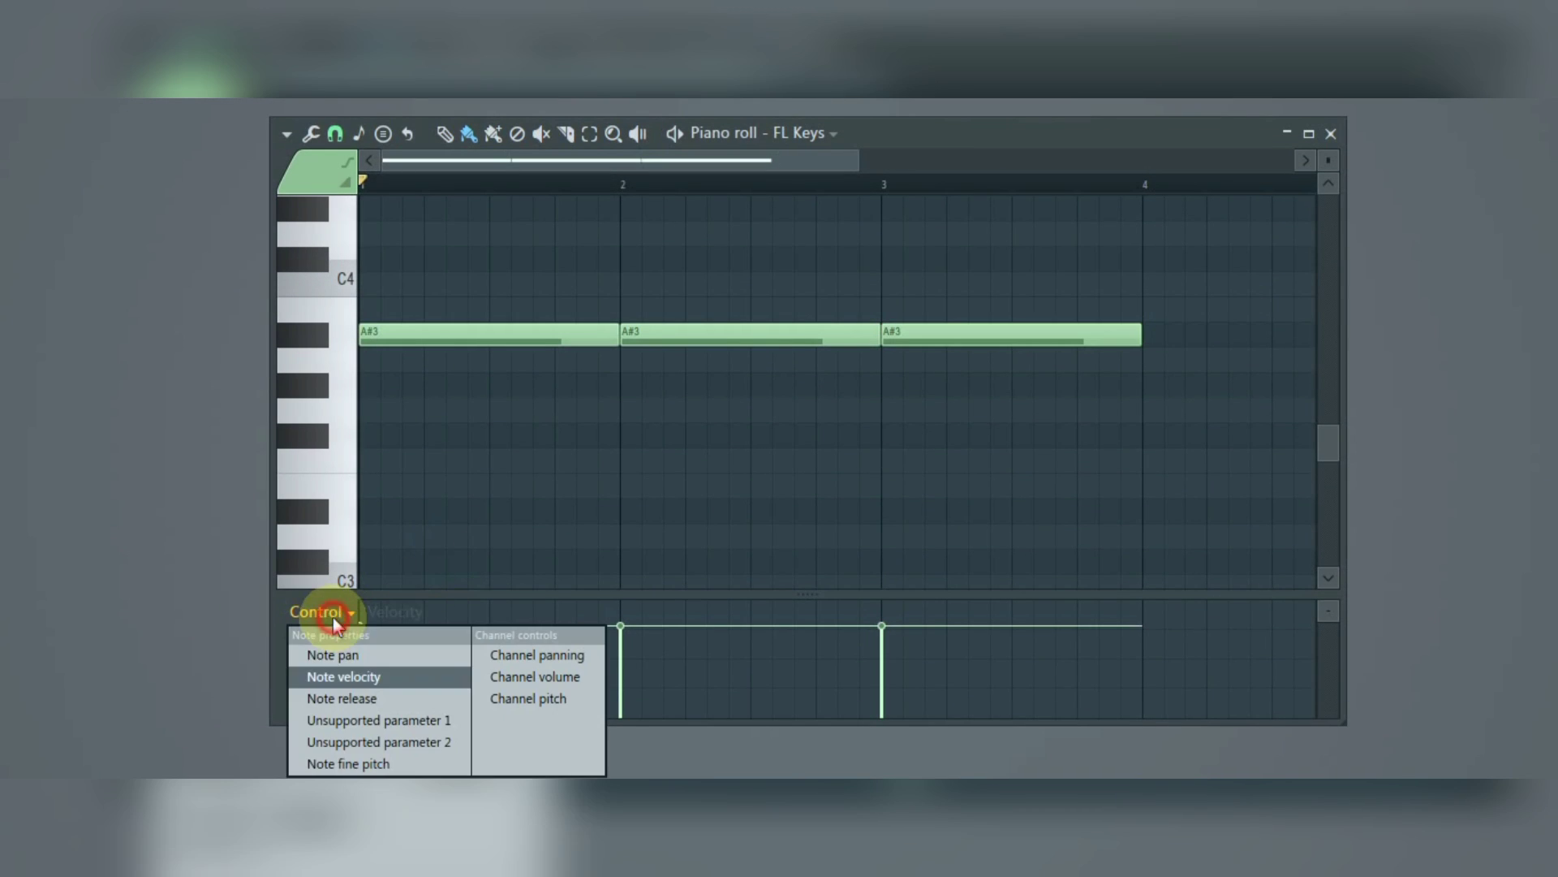
click(346, 684)
drag(362, 642, 371, 654)
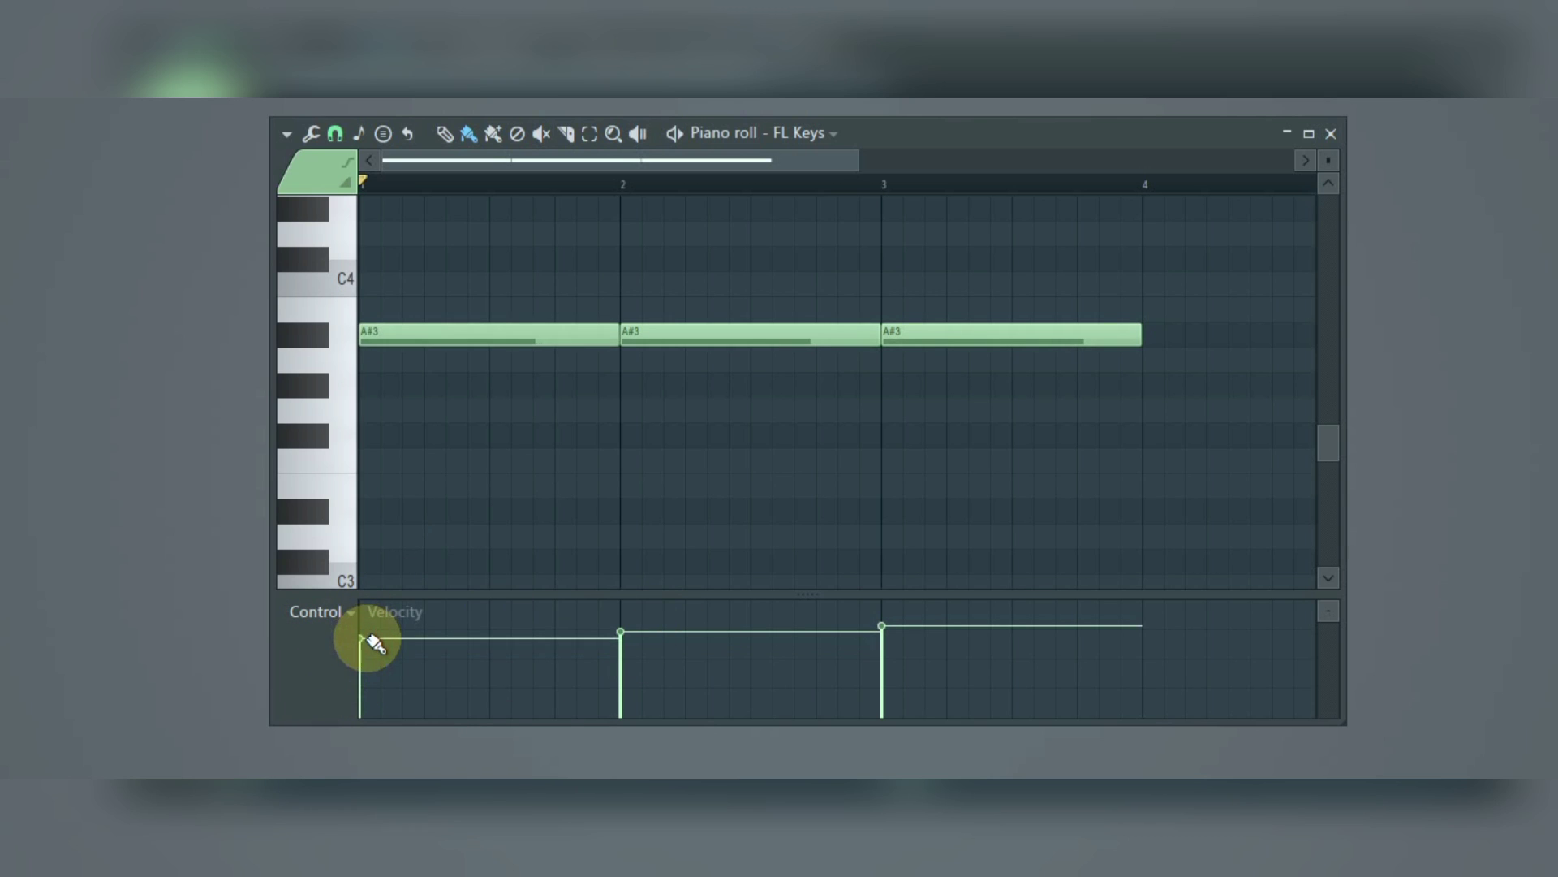
click(327, 632)
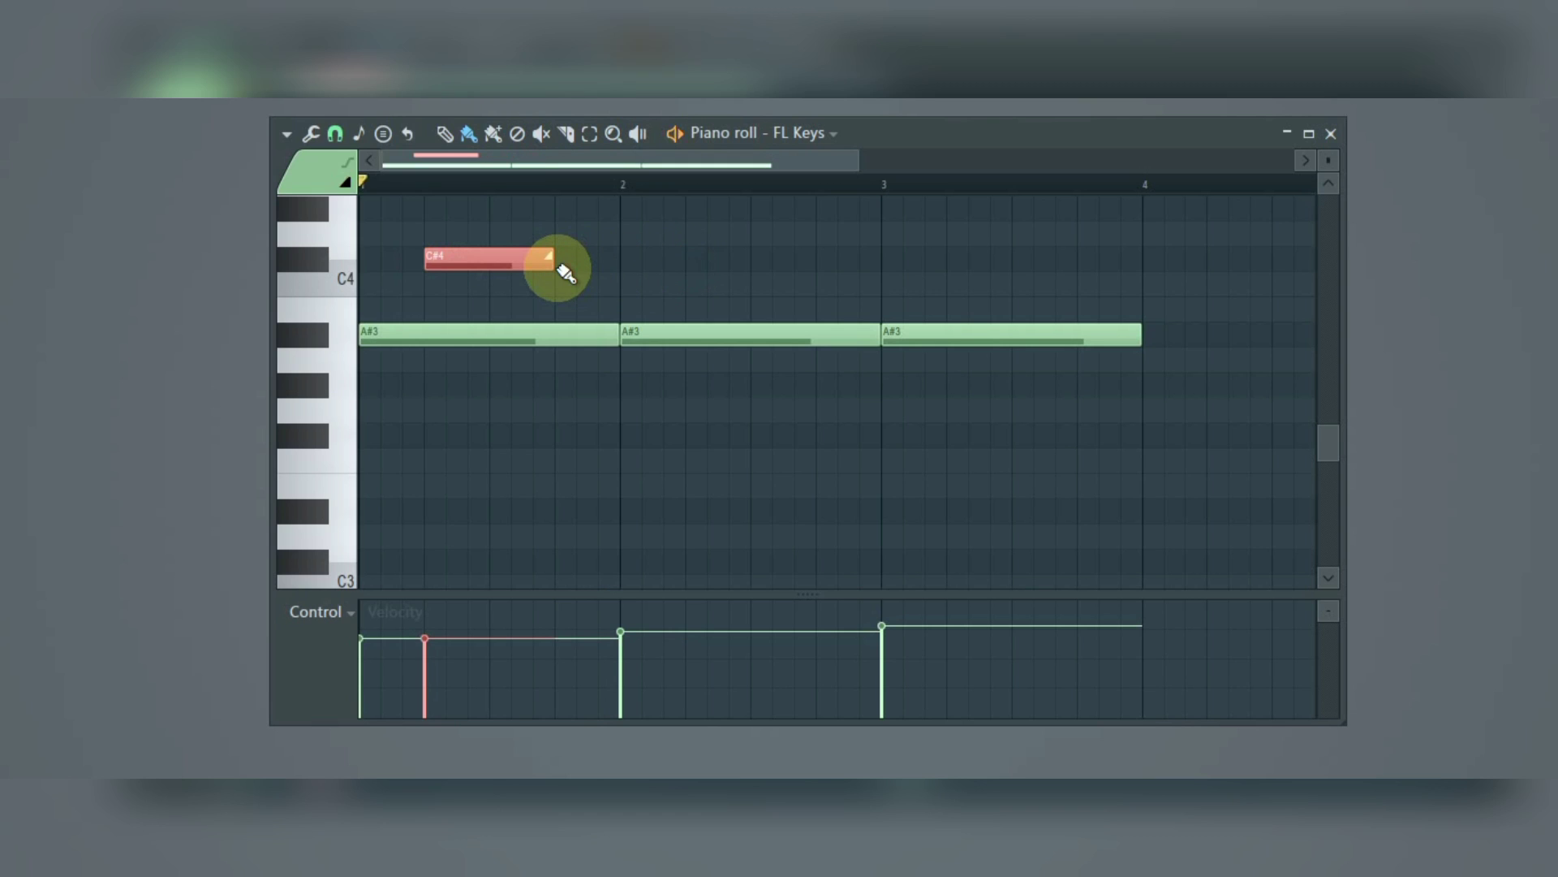
Step: Play the pattern and add C#4 slide notes at beat 2 of bars 2 and 3
key(space)
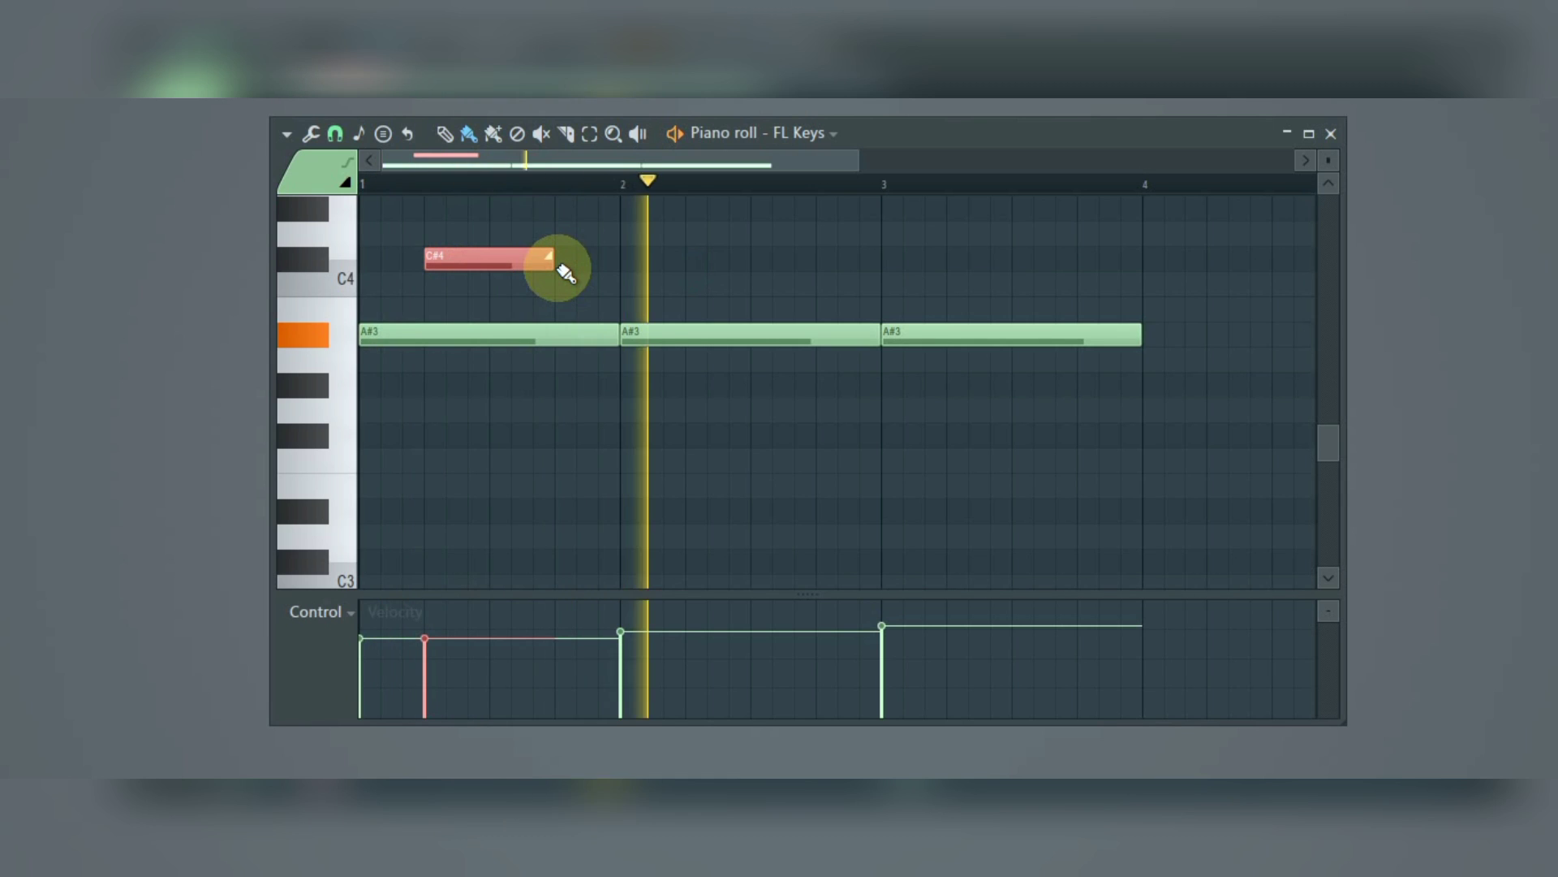
click(693, 259)
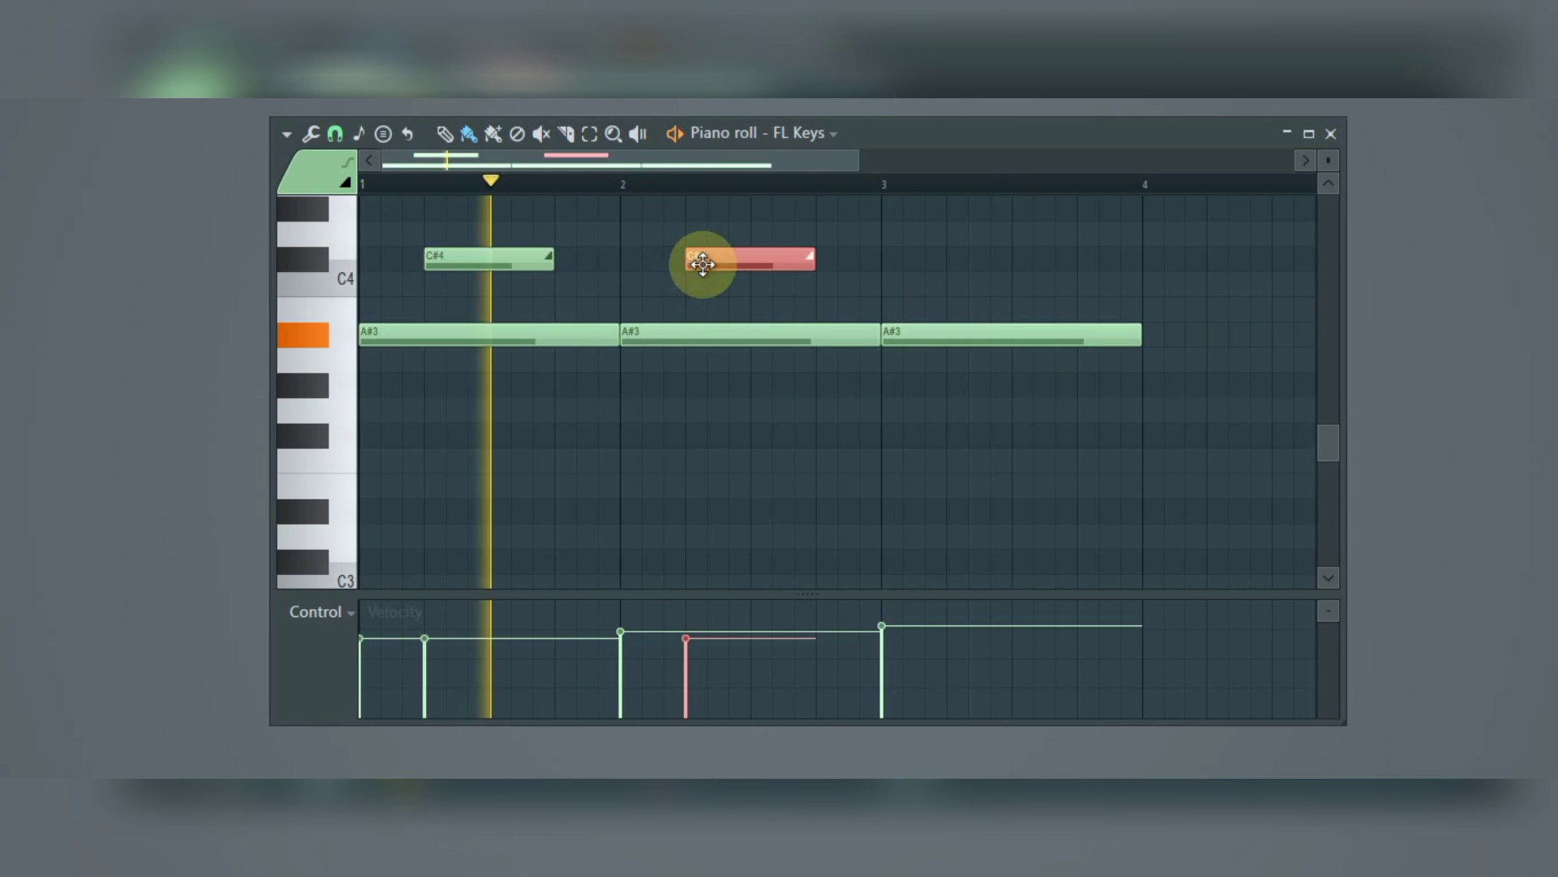
click(949, 264)
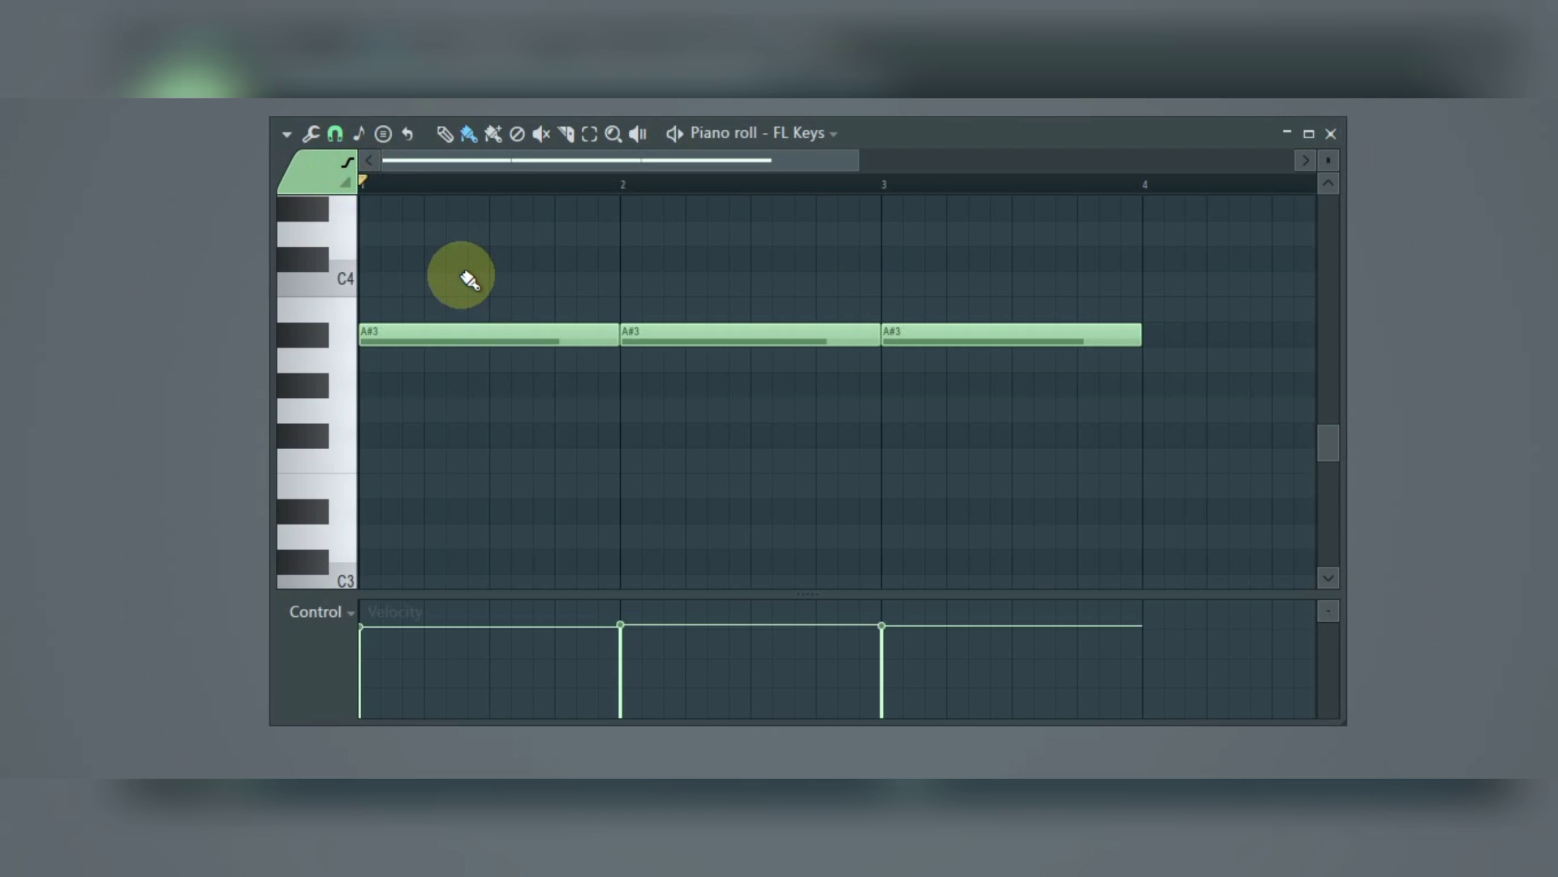
Step: Place C#4 portamento notes at beat 2 of bars 1–3 during playback, then delete the bar 3 note
click(452, 268)
key(space)
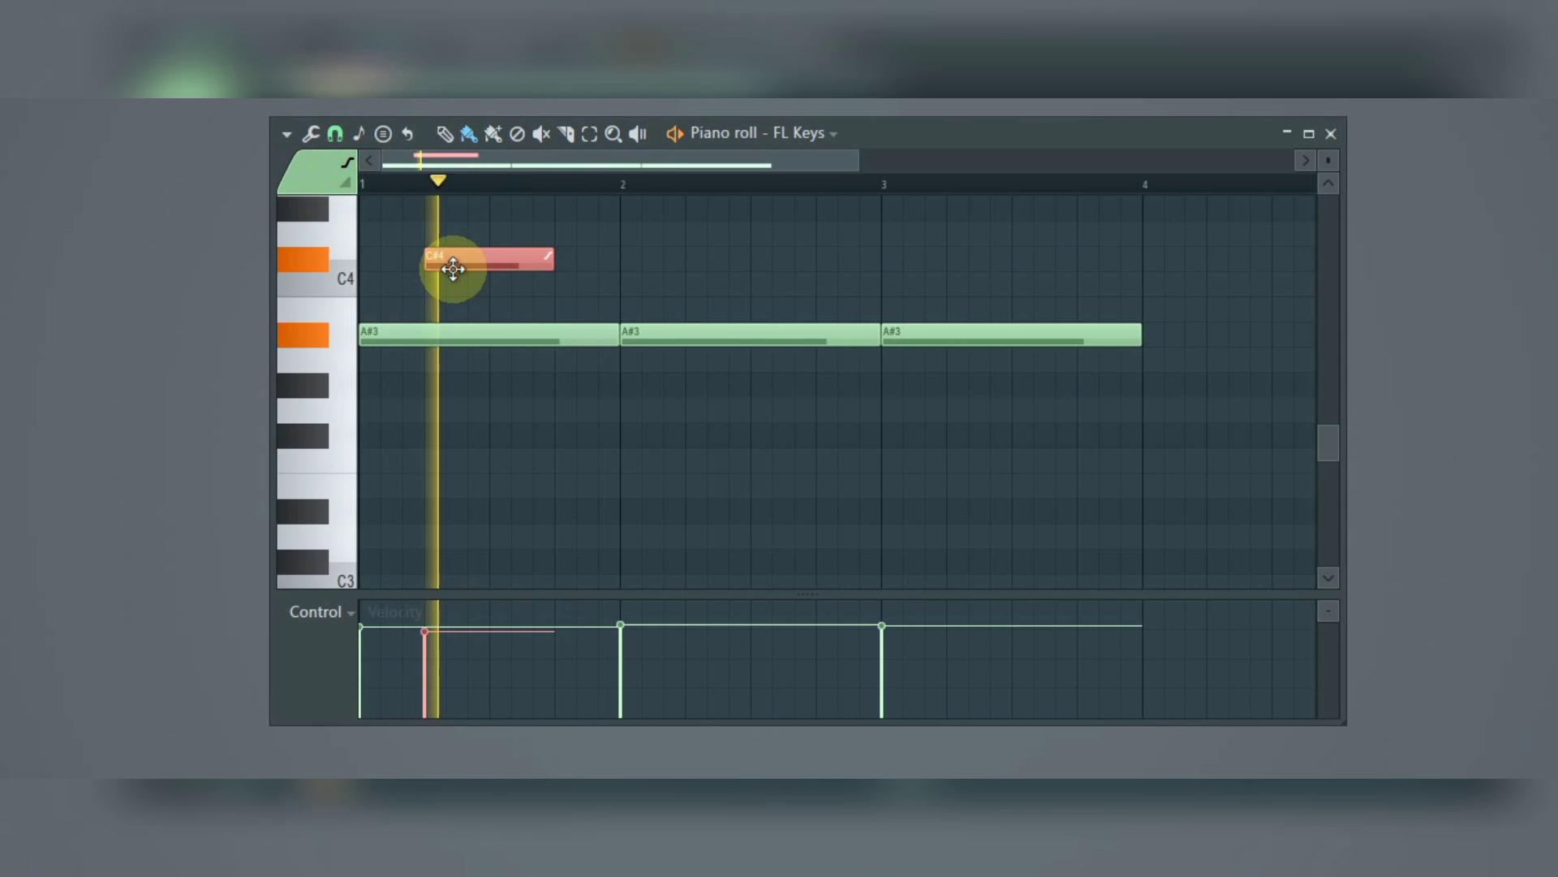
click(694, 261)
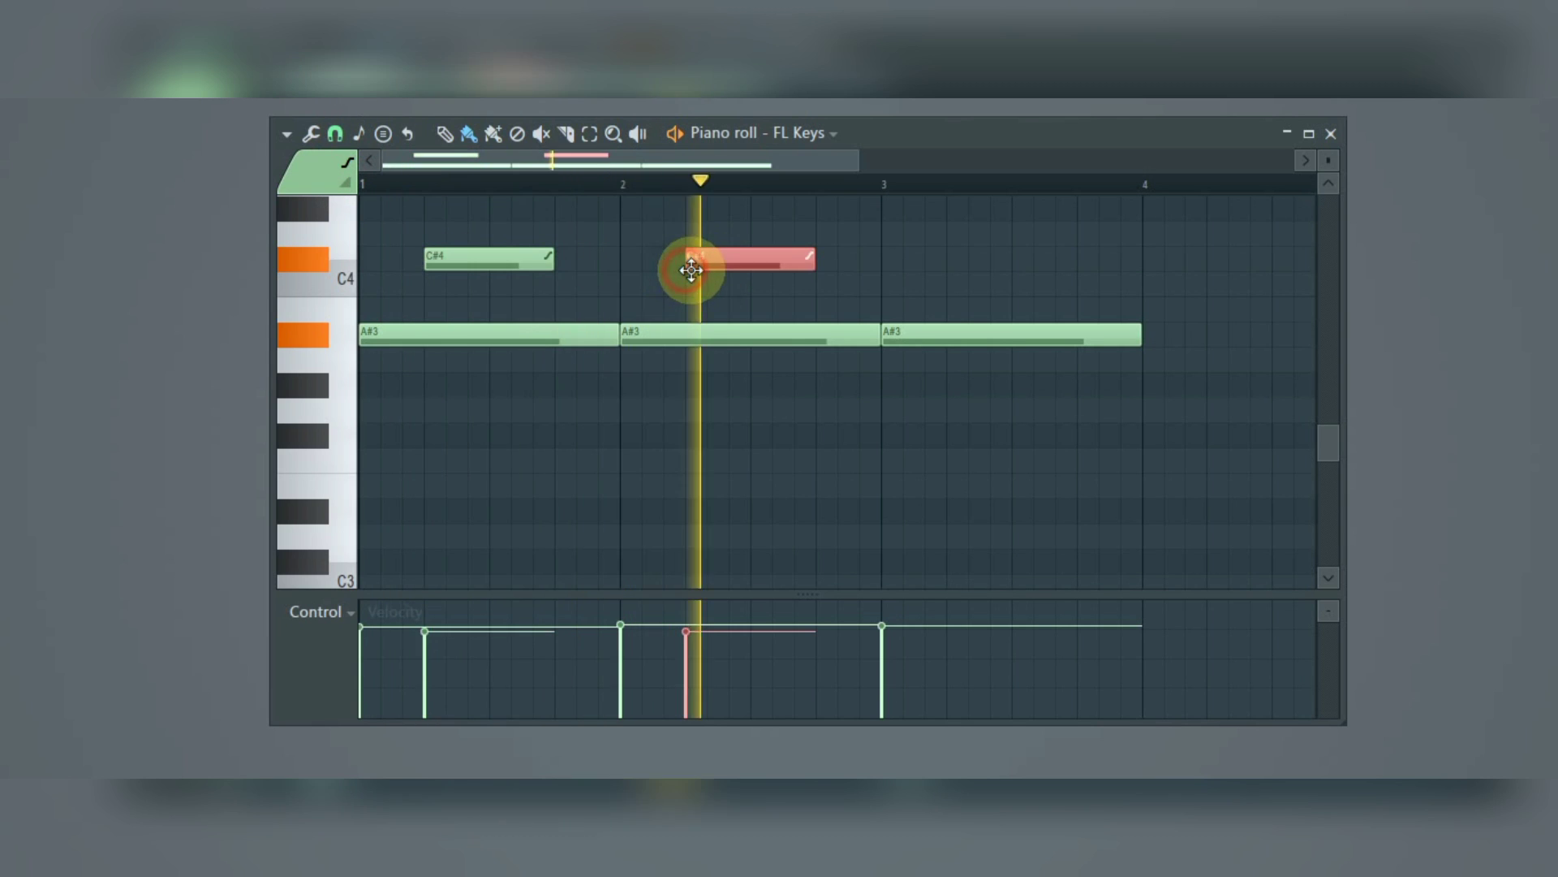
click(941, 263)
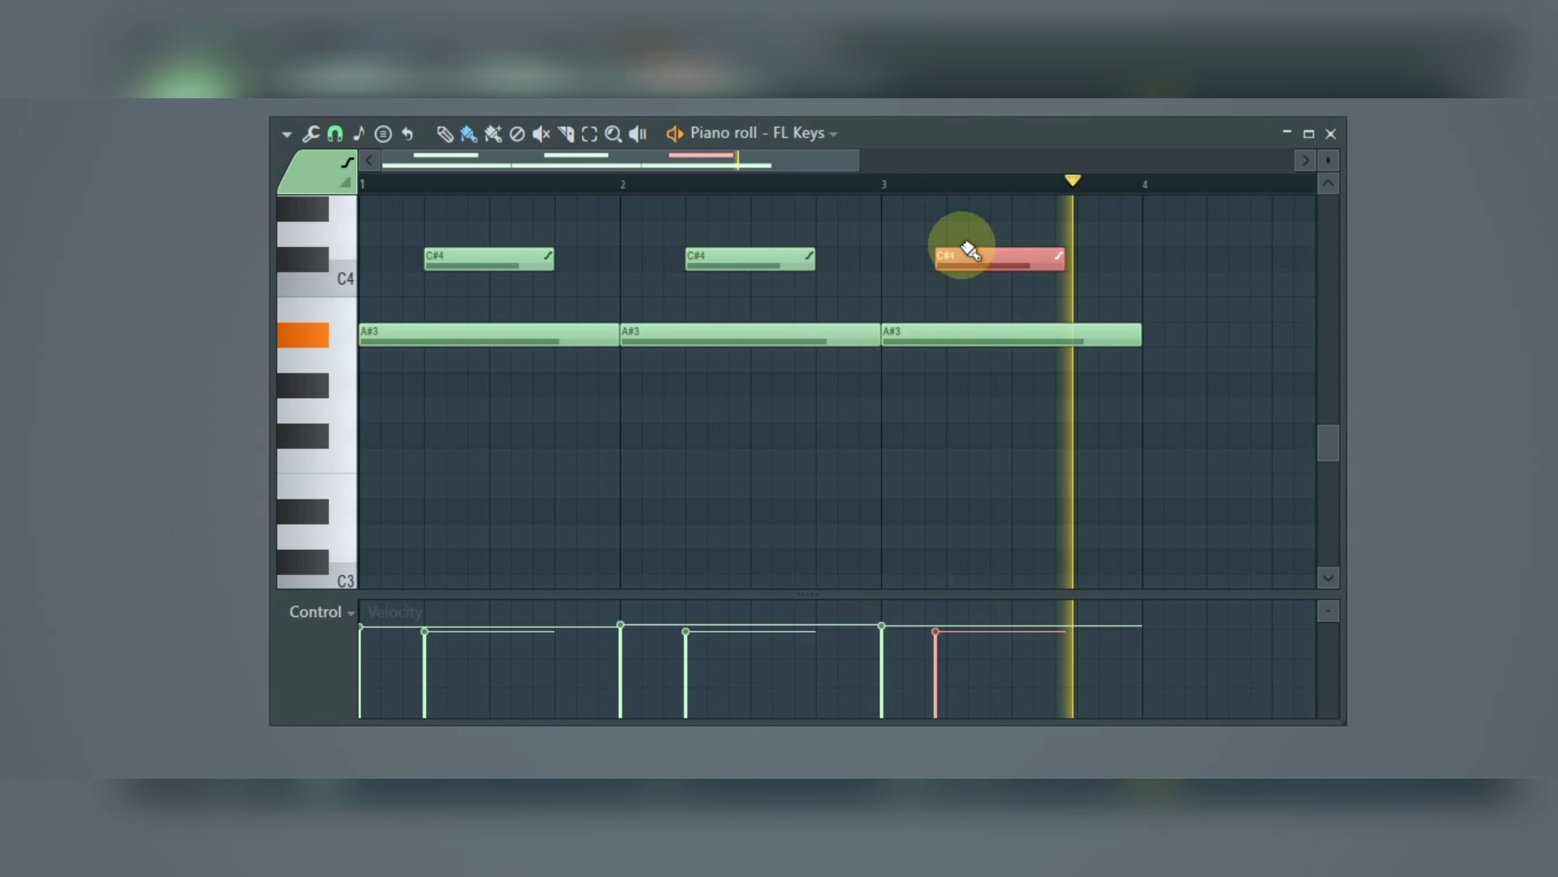
right_click(953, 258)
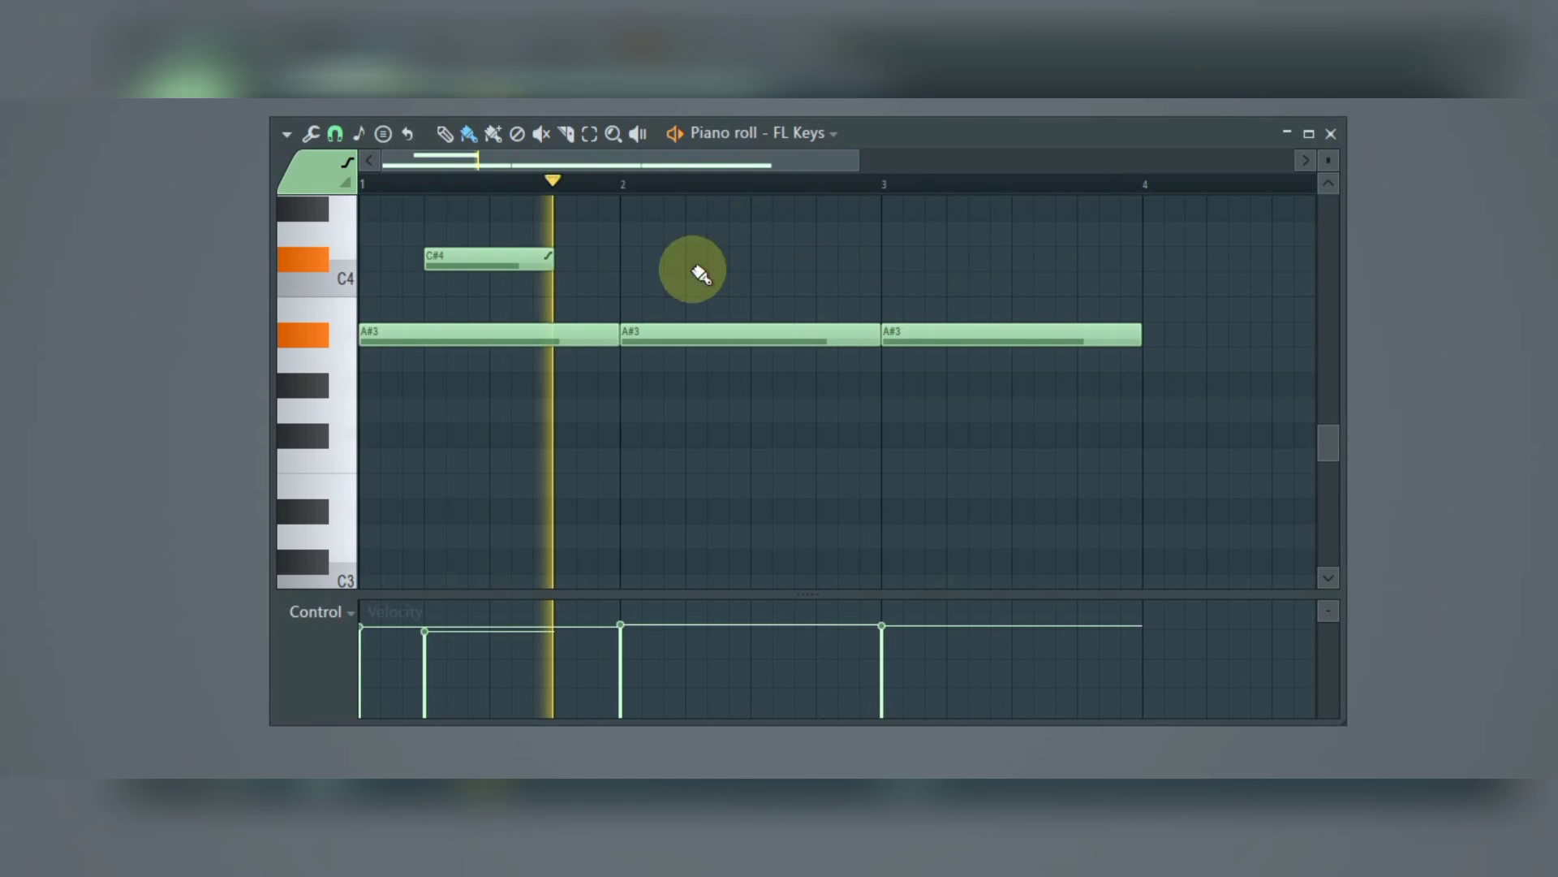